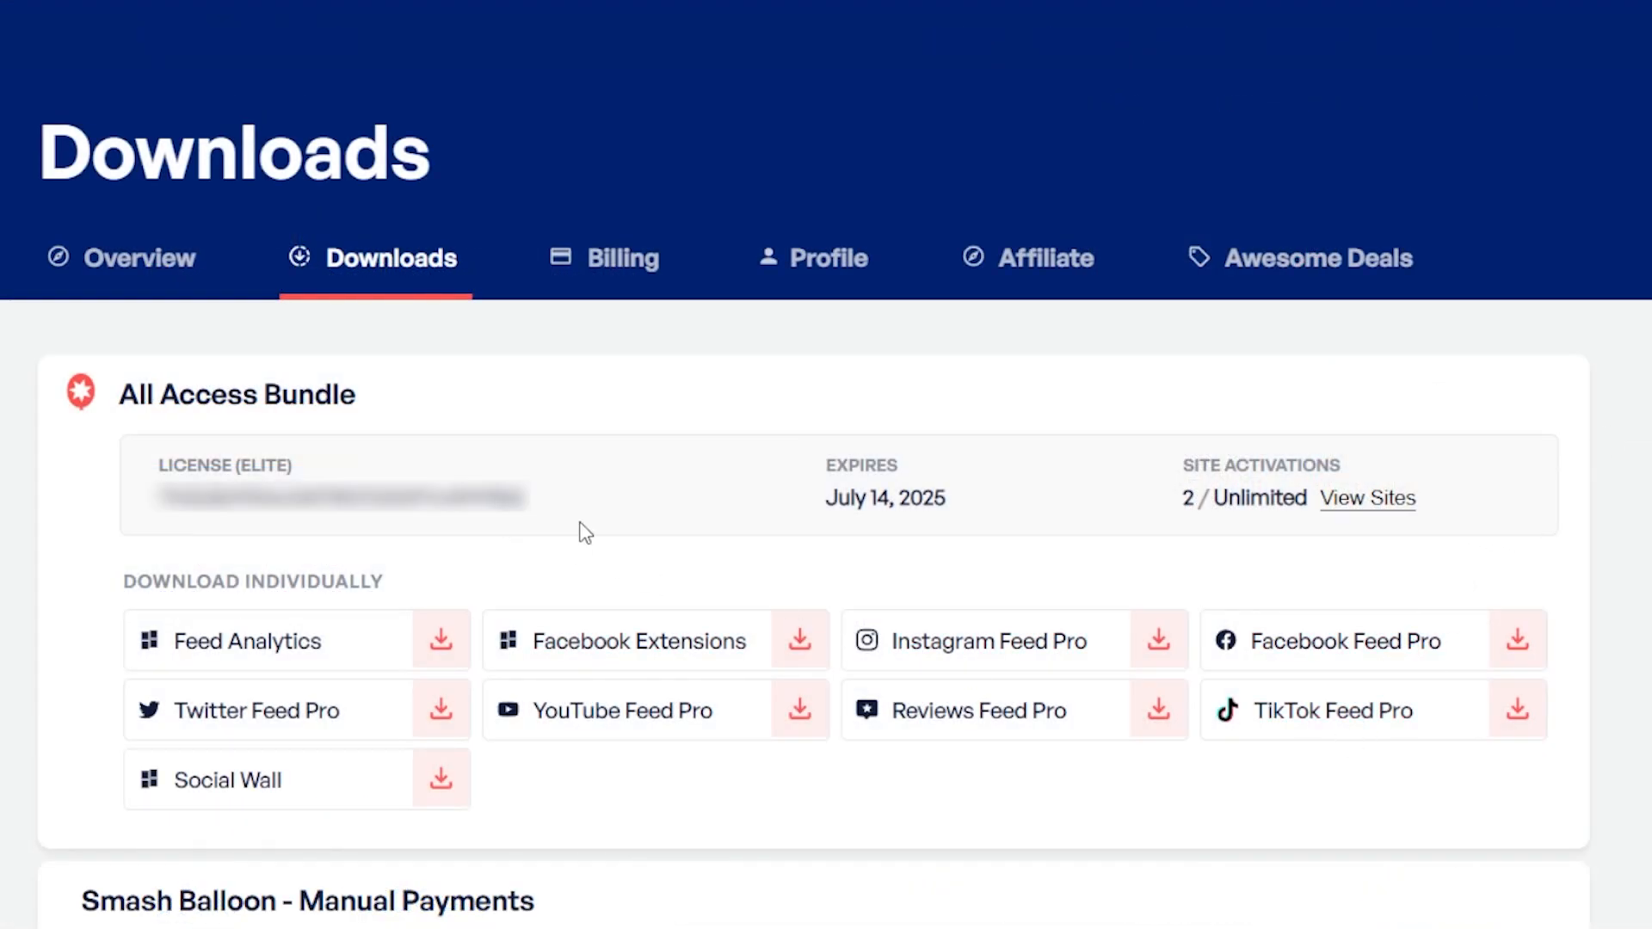
- Download the TikTok Feed Pro plugin from the All Access Bundle and select the bundle's license key
left_click(1501, 717)
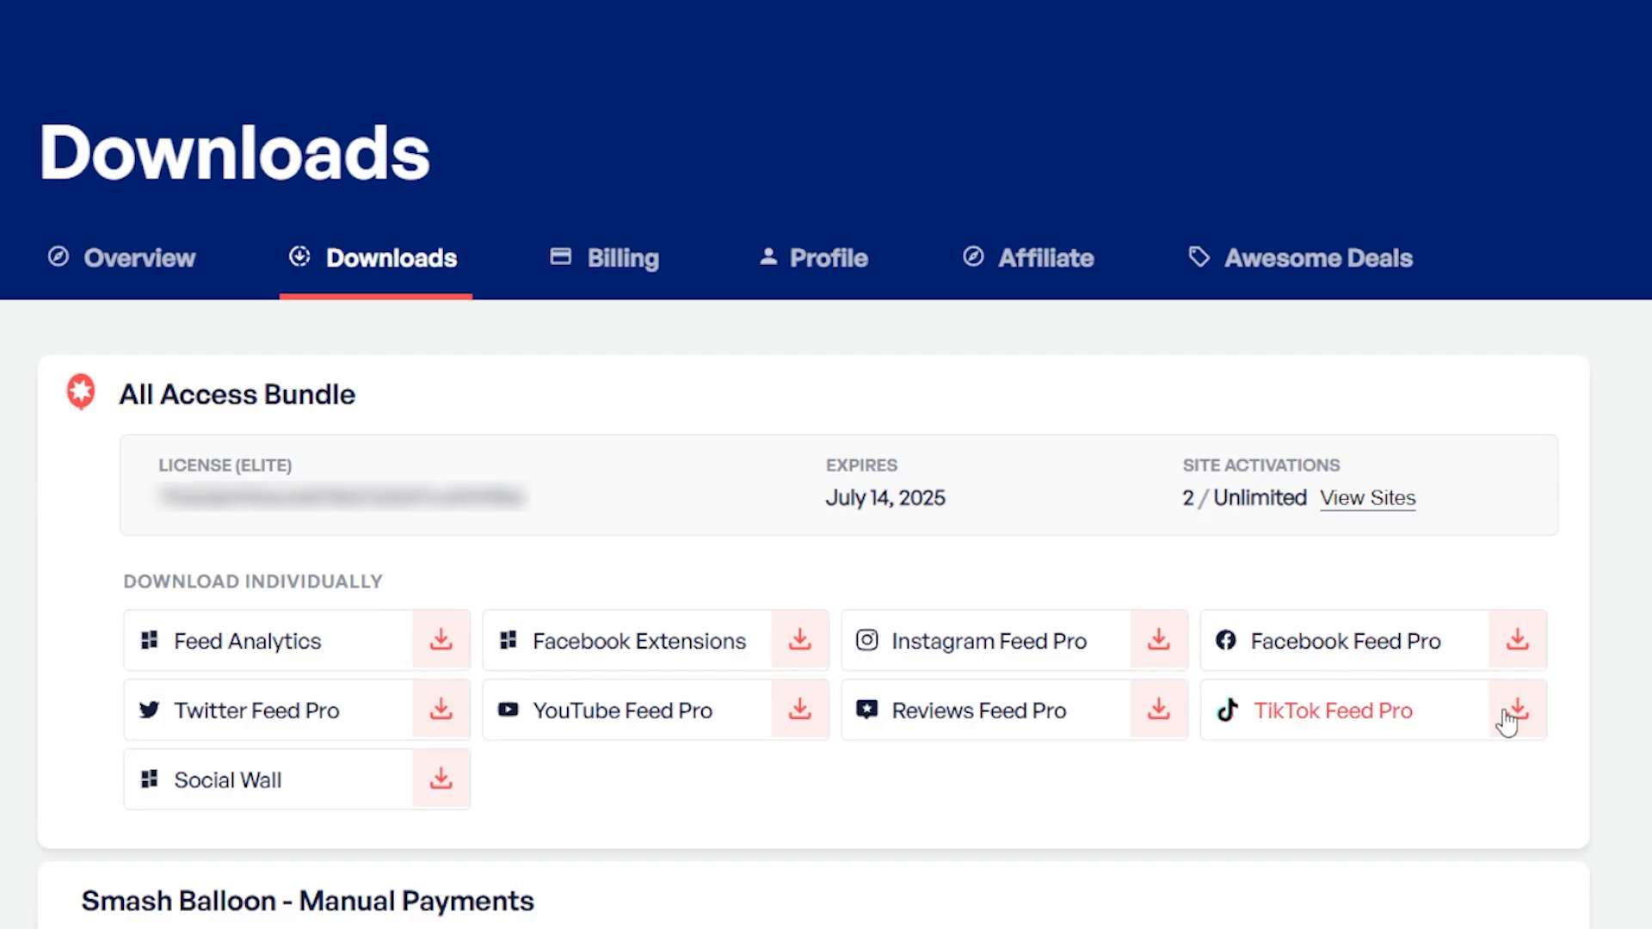
double_click(473, 497)
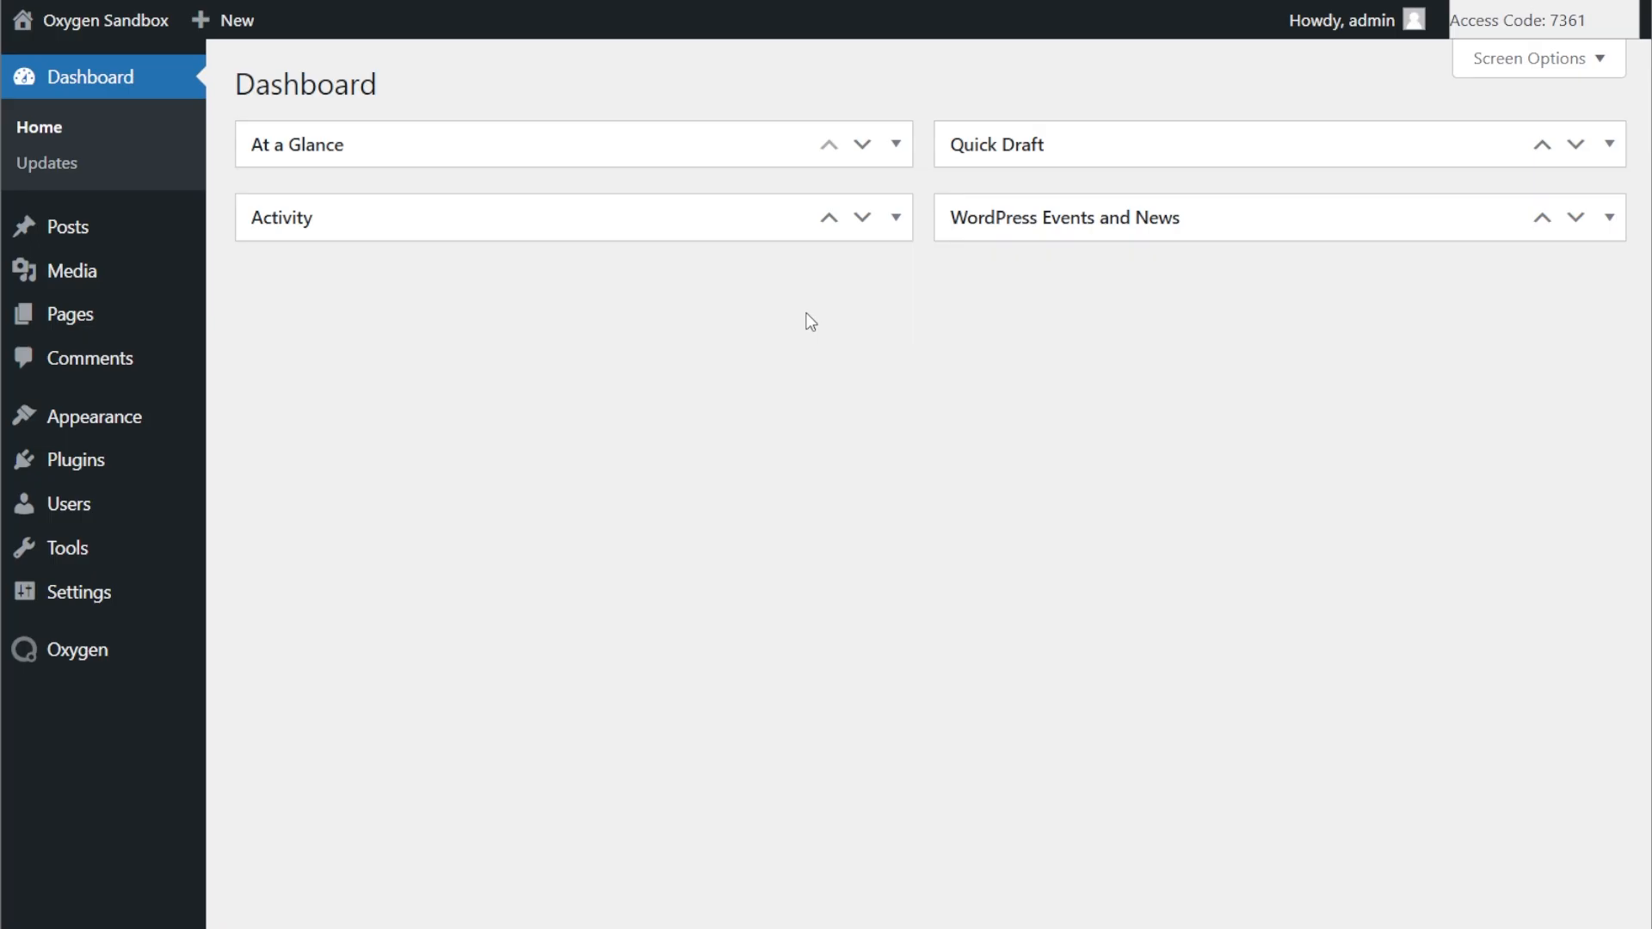
- On the WordPress site, install the plugin from the downloaded TikTok Feeds Elite zip file and activate it
mouse_move(109, 469)
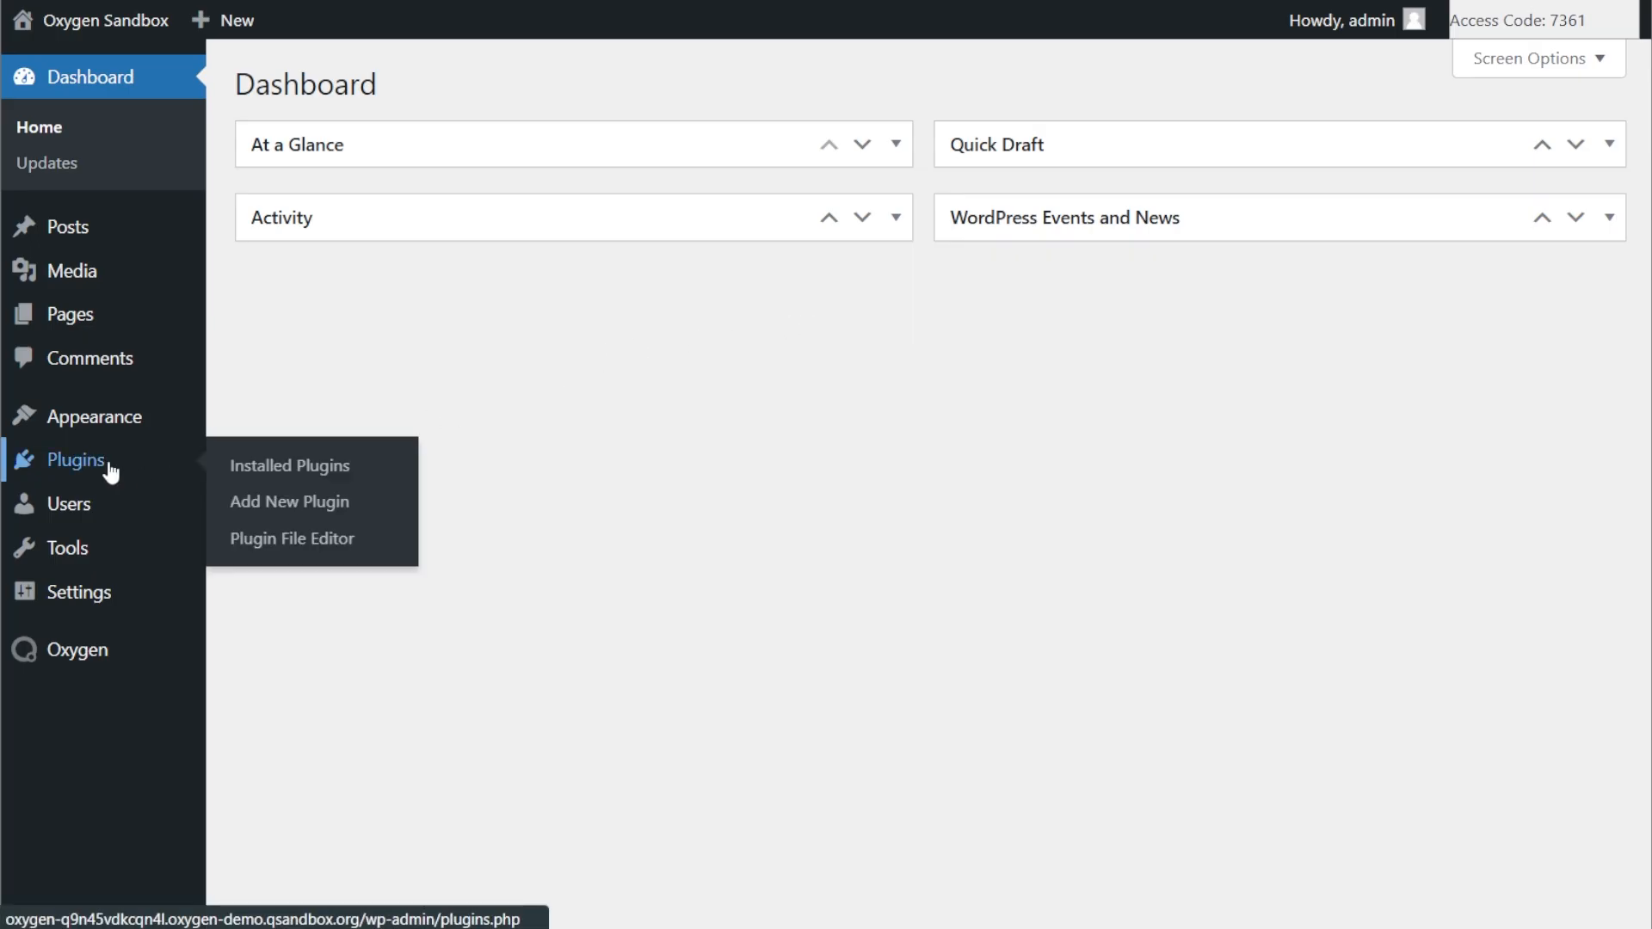
left_click(276, 517)
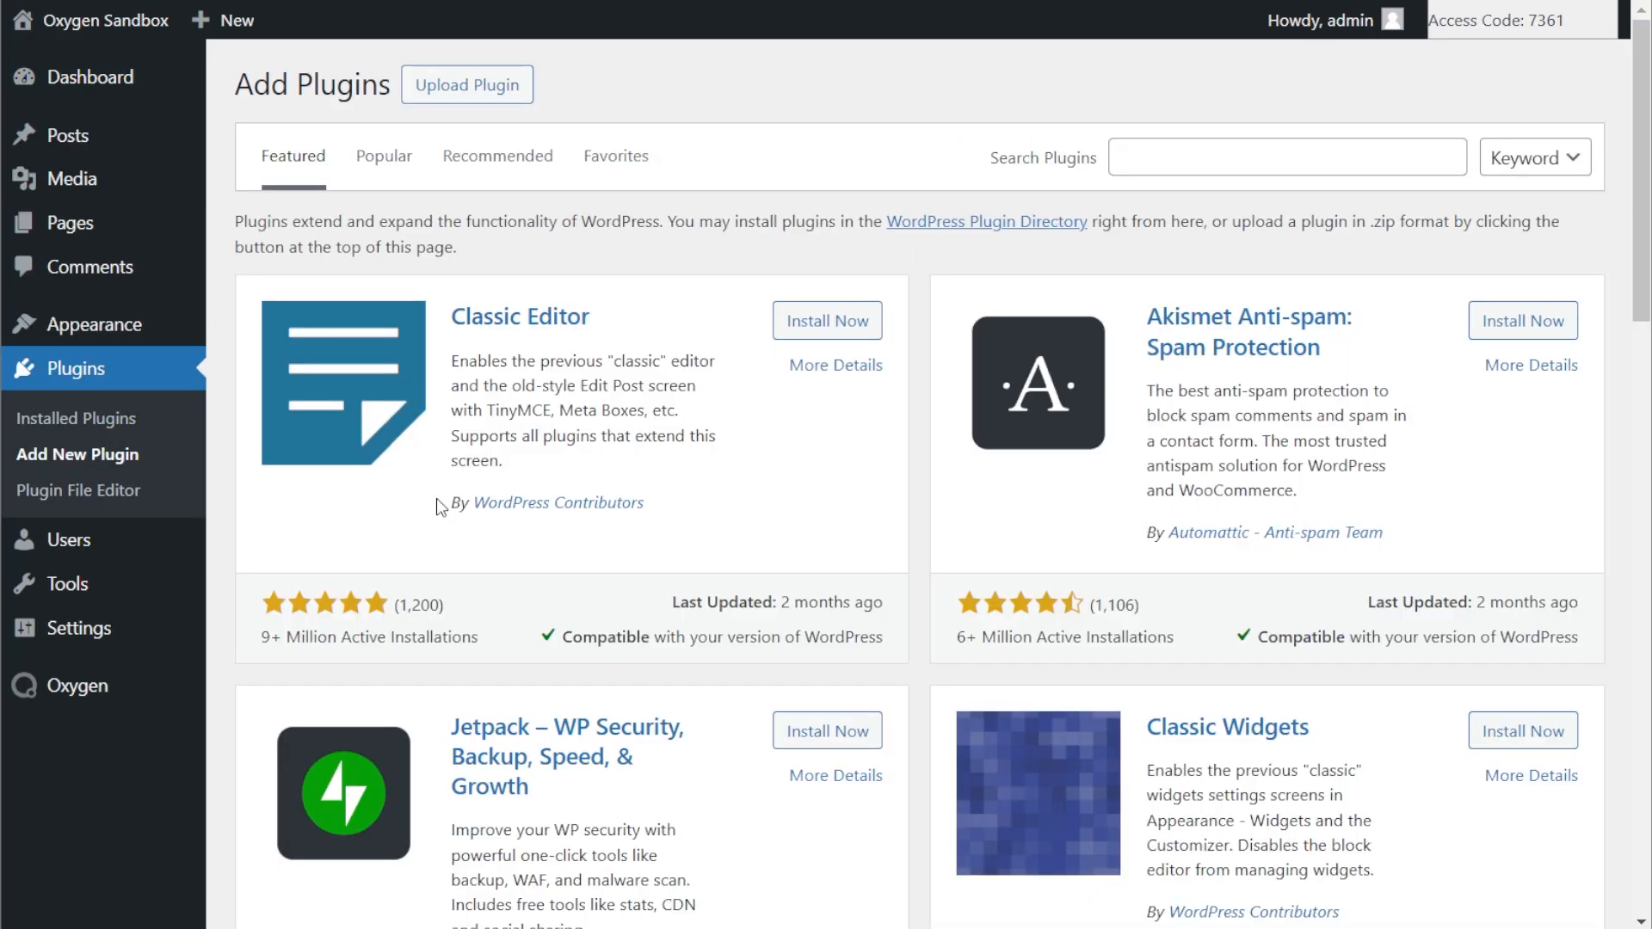
left_click(503, 85)
left_click(740, 320)
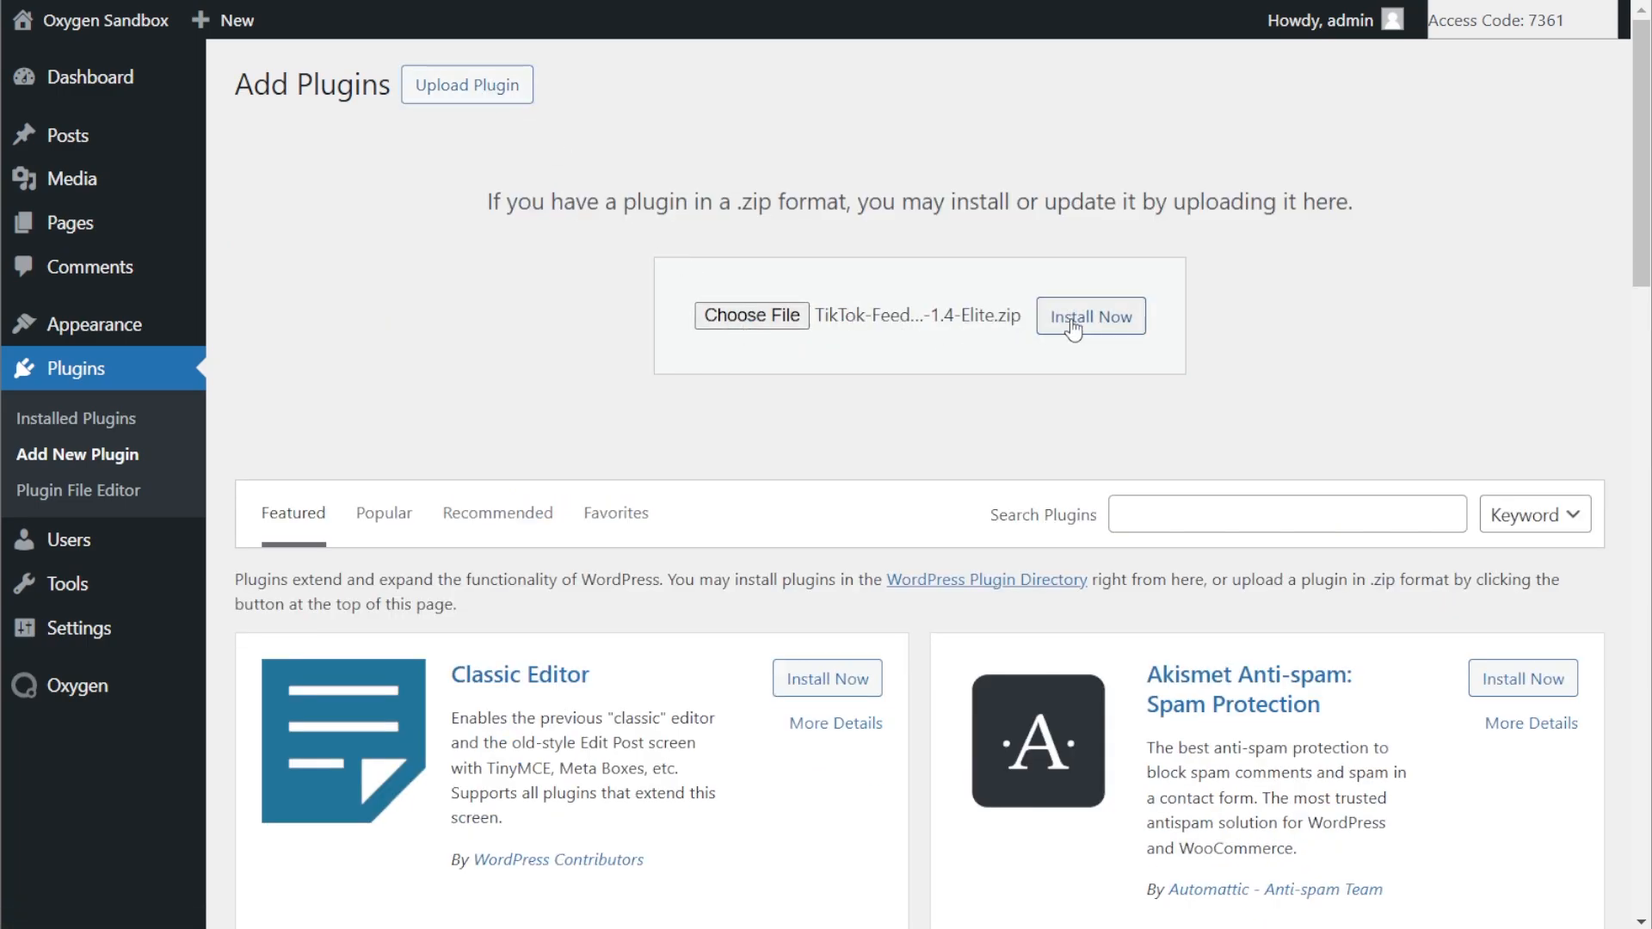
left_click(1105, 329)
left_click(318, 311)
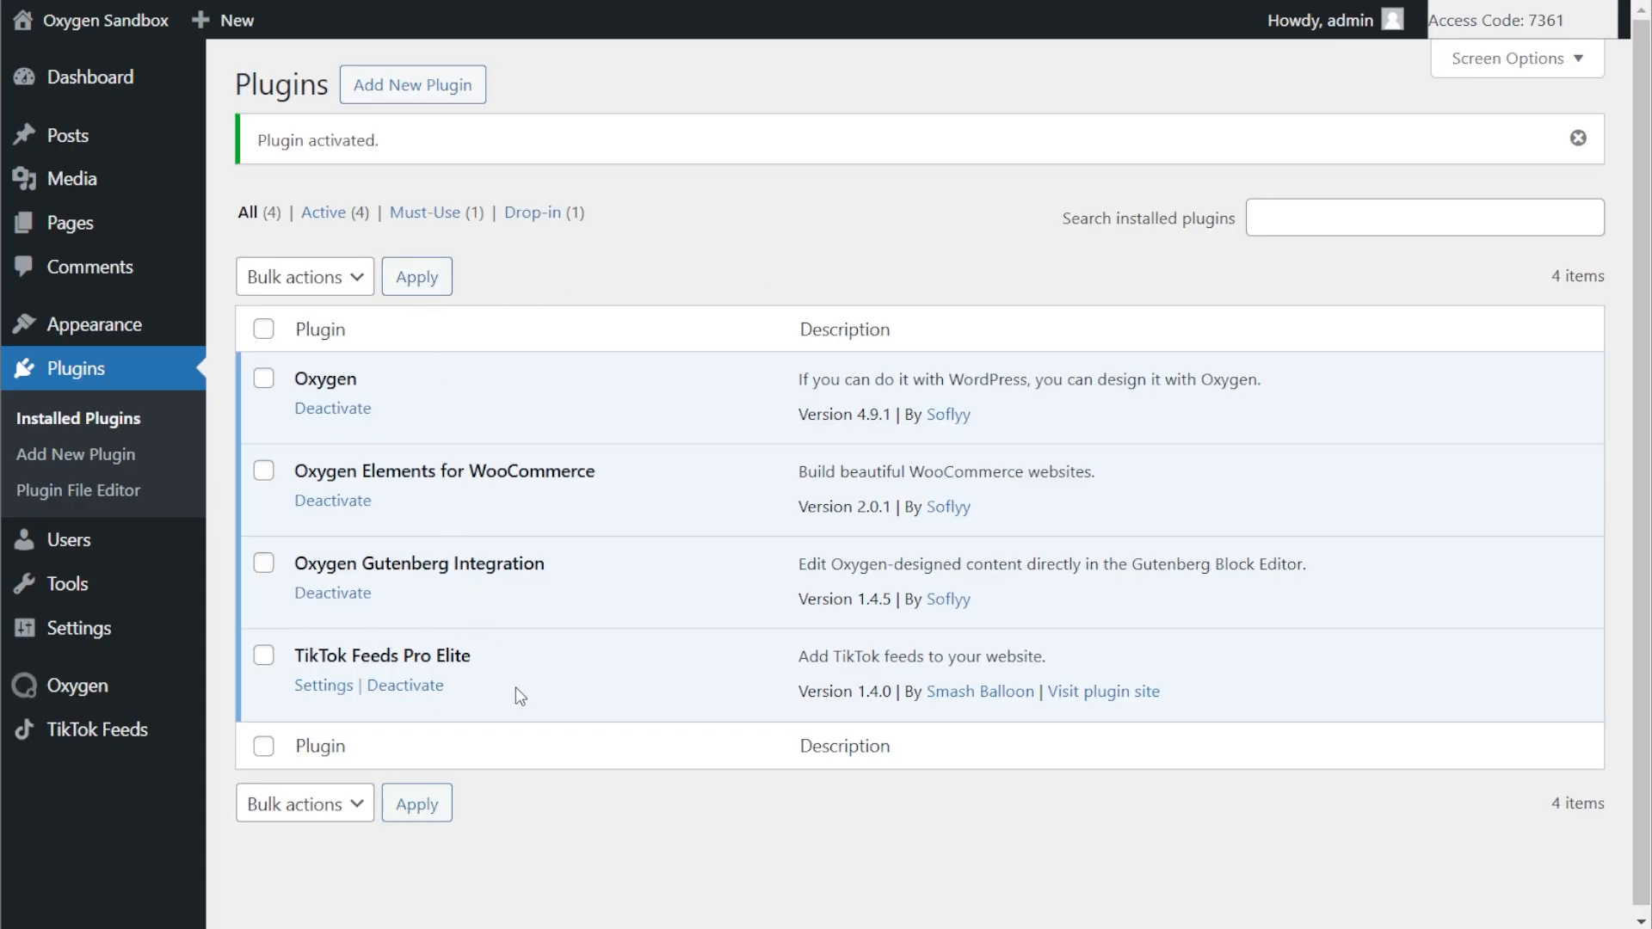
- Enter the license key on the TikTok Feeds getting-started page and activate the license
left_click(136, 742)
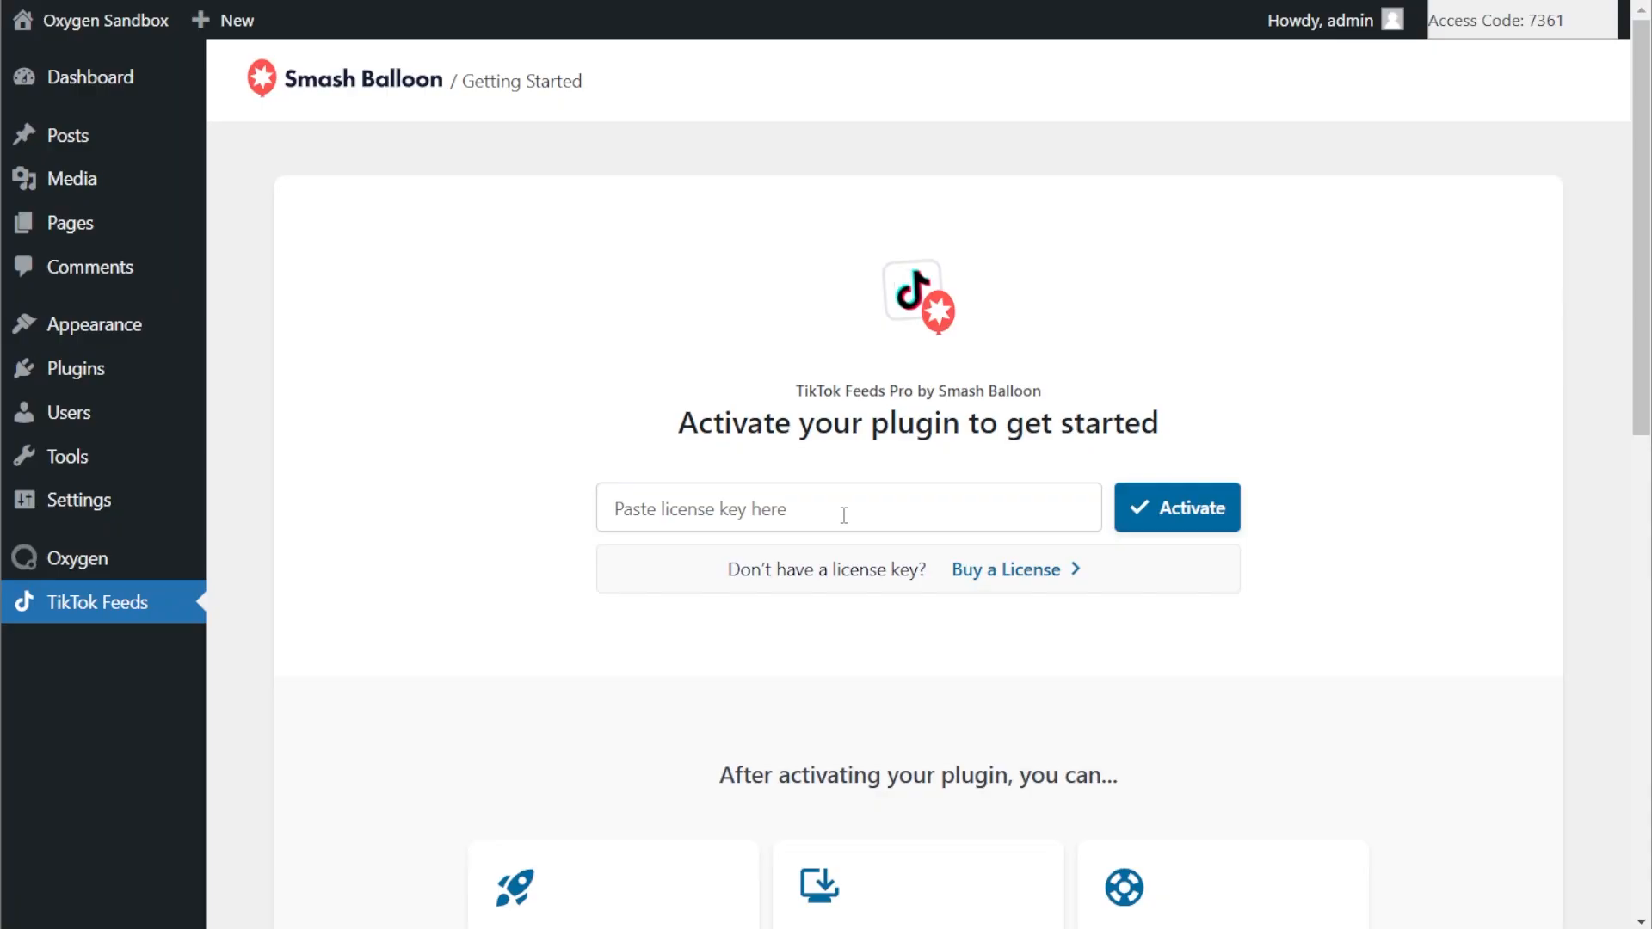
left_click(919, 502)
key("ctrl+v")
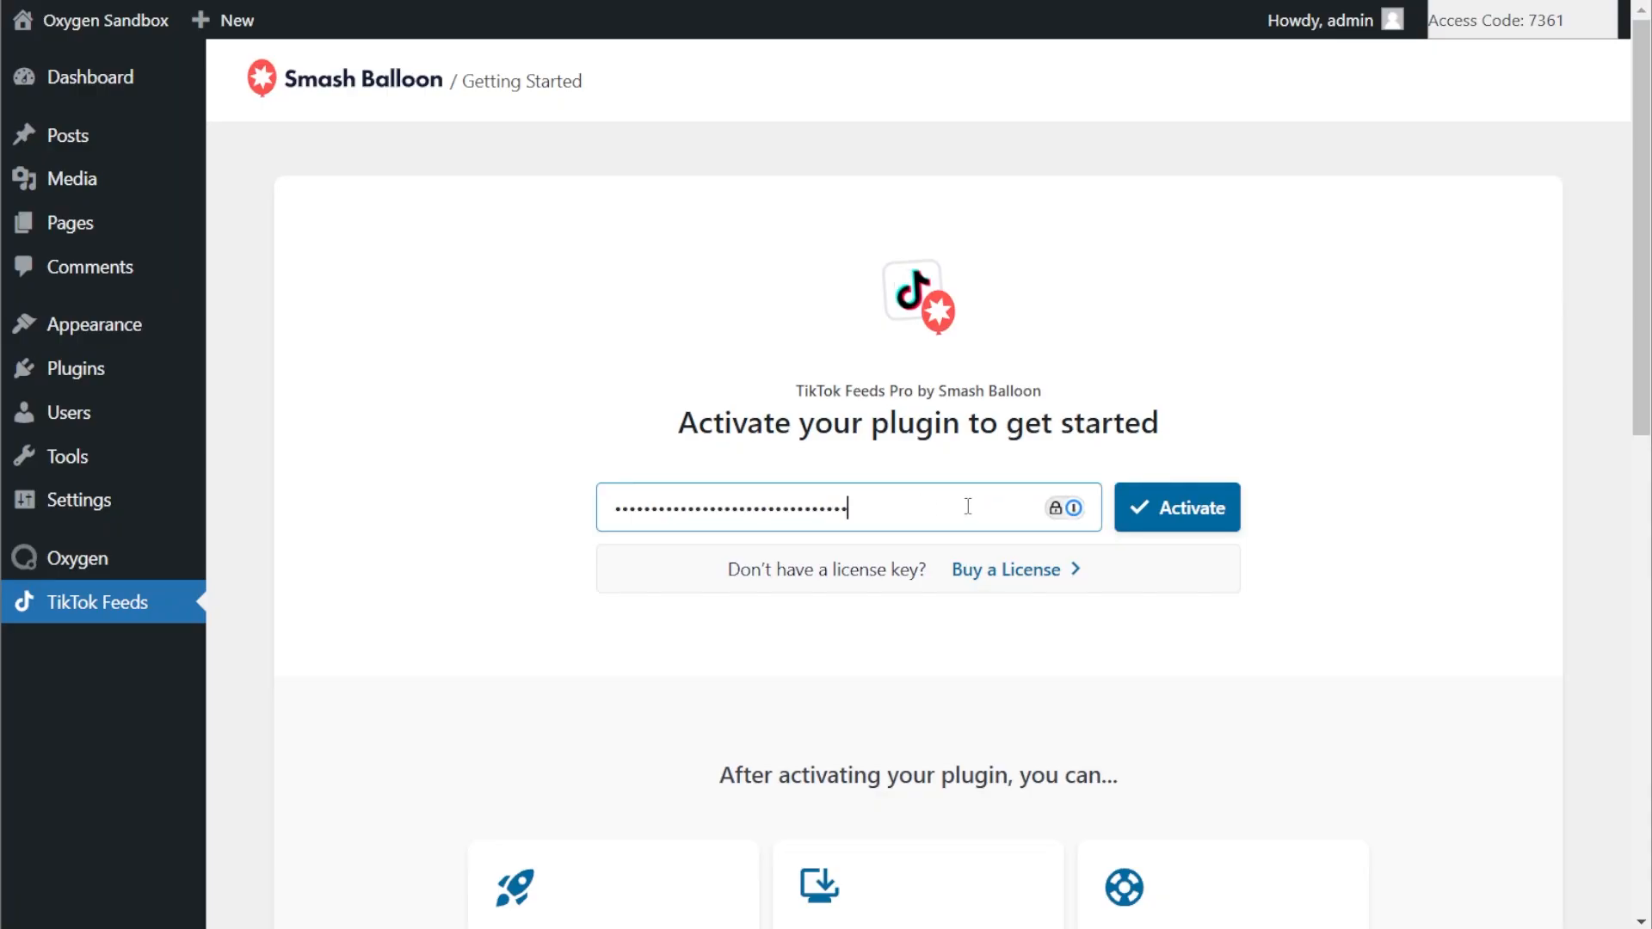
left_click(1179, 512)
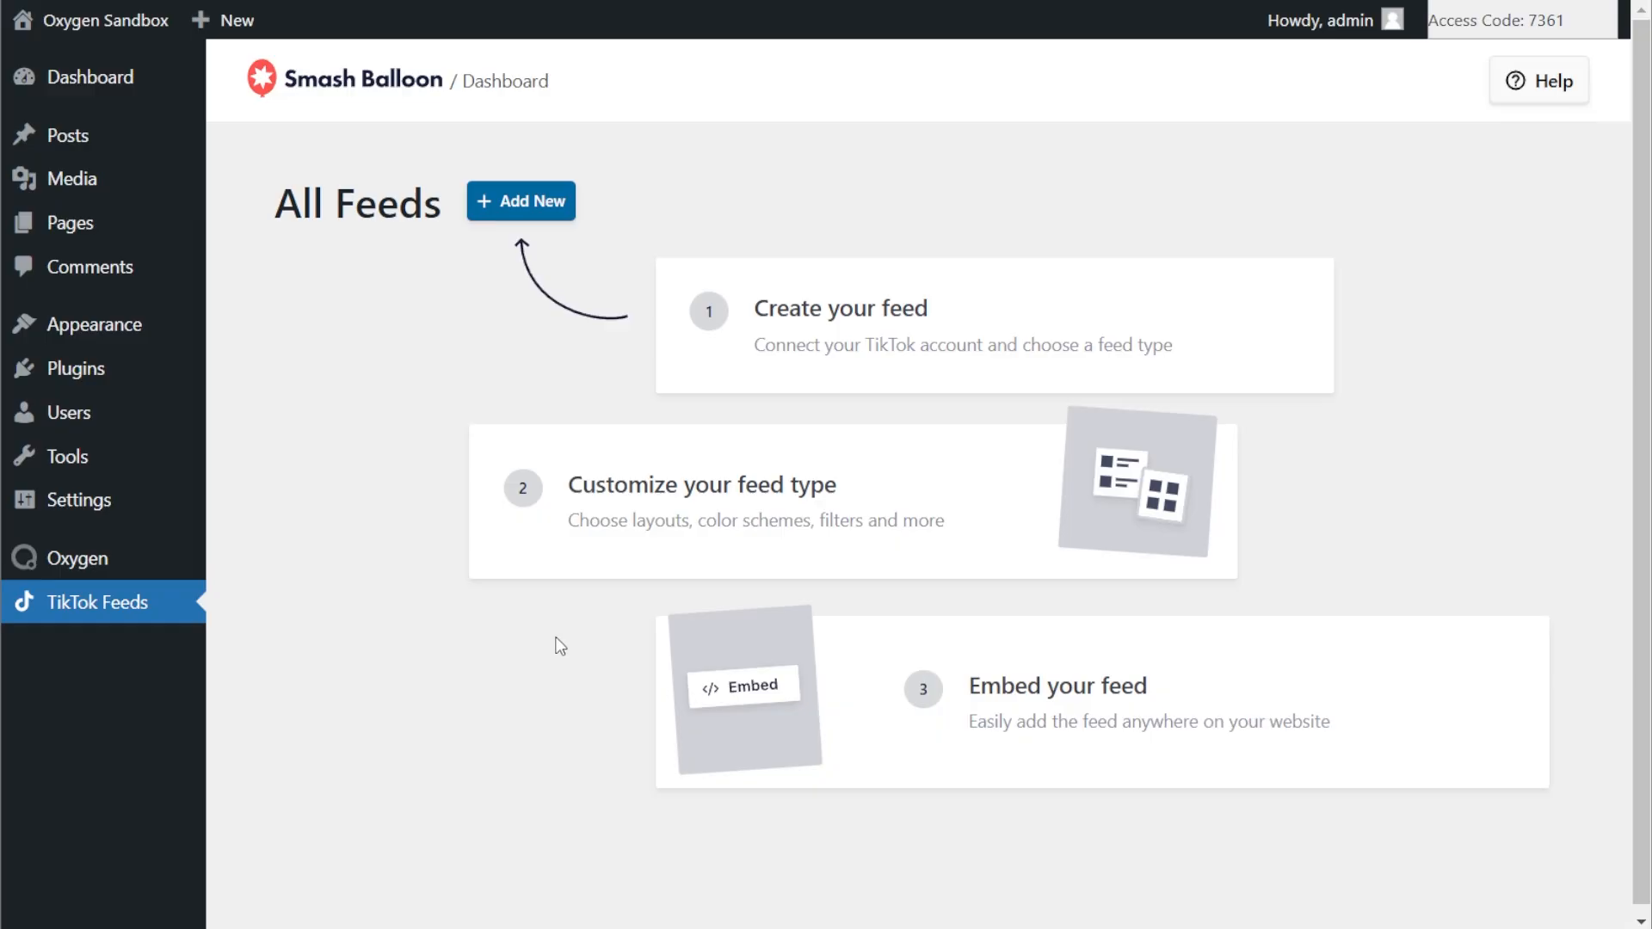
- Start a new feed and connect the TikTok account as its source, granting the requested access and verifying the site's domain
left_click(521, 202)
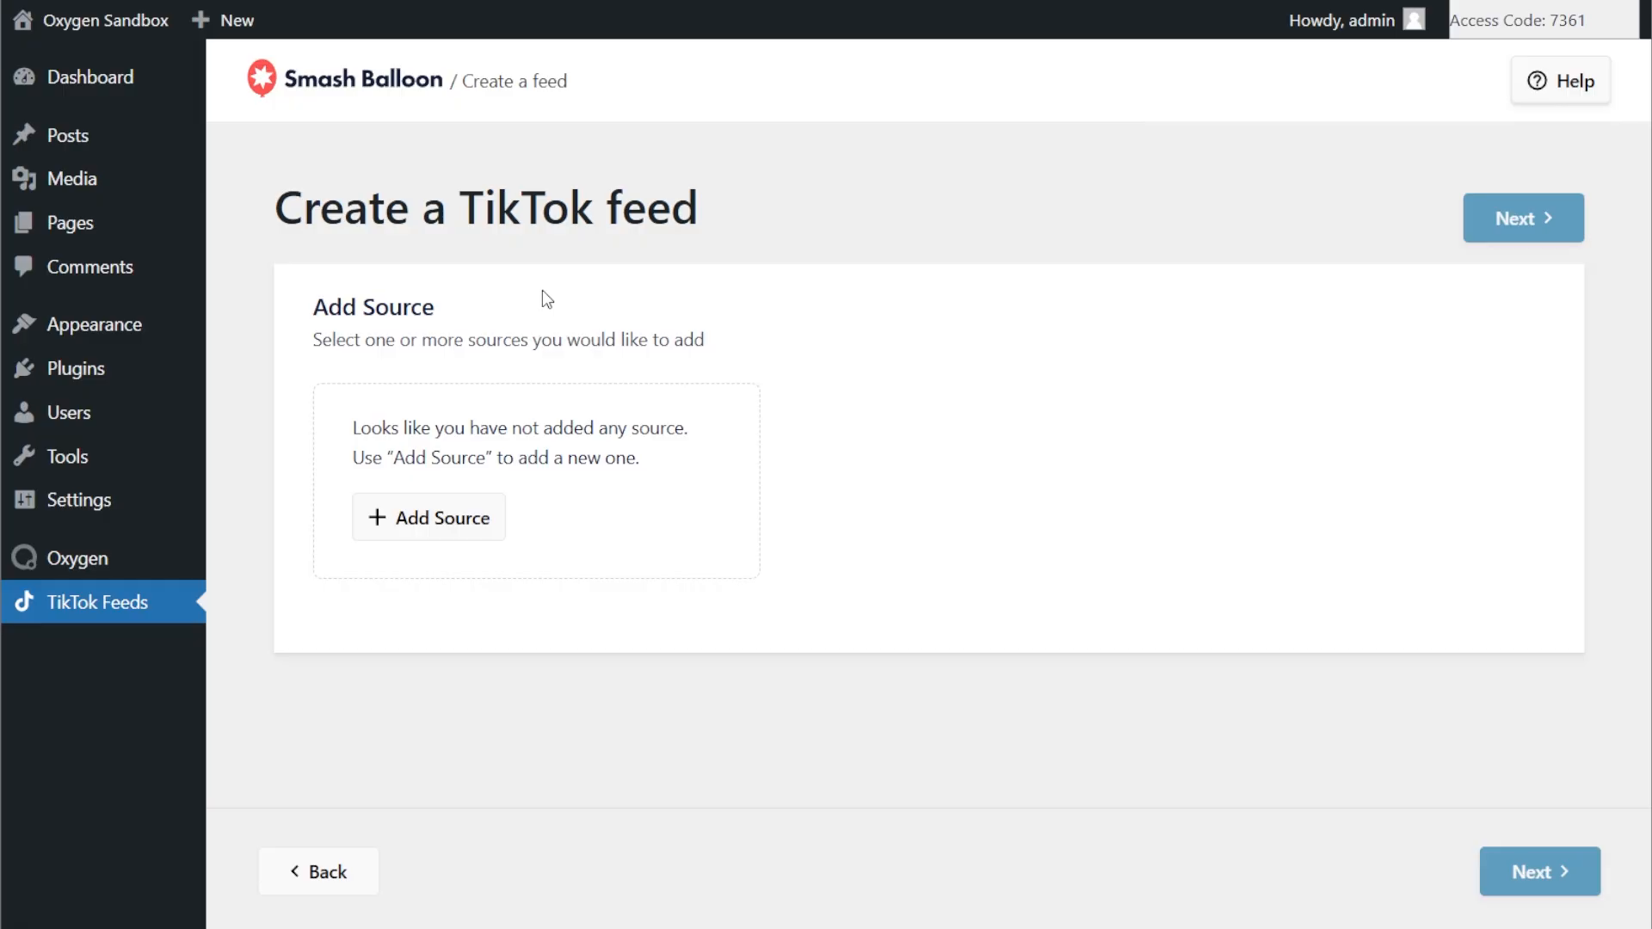
left_click(479, 517)
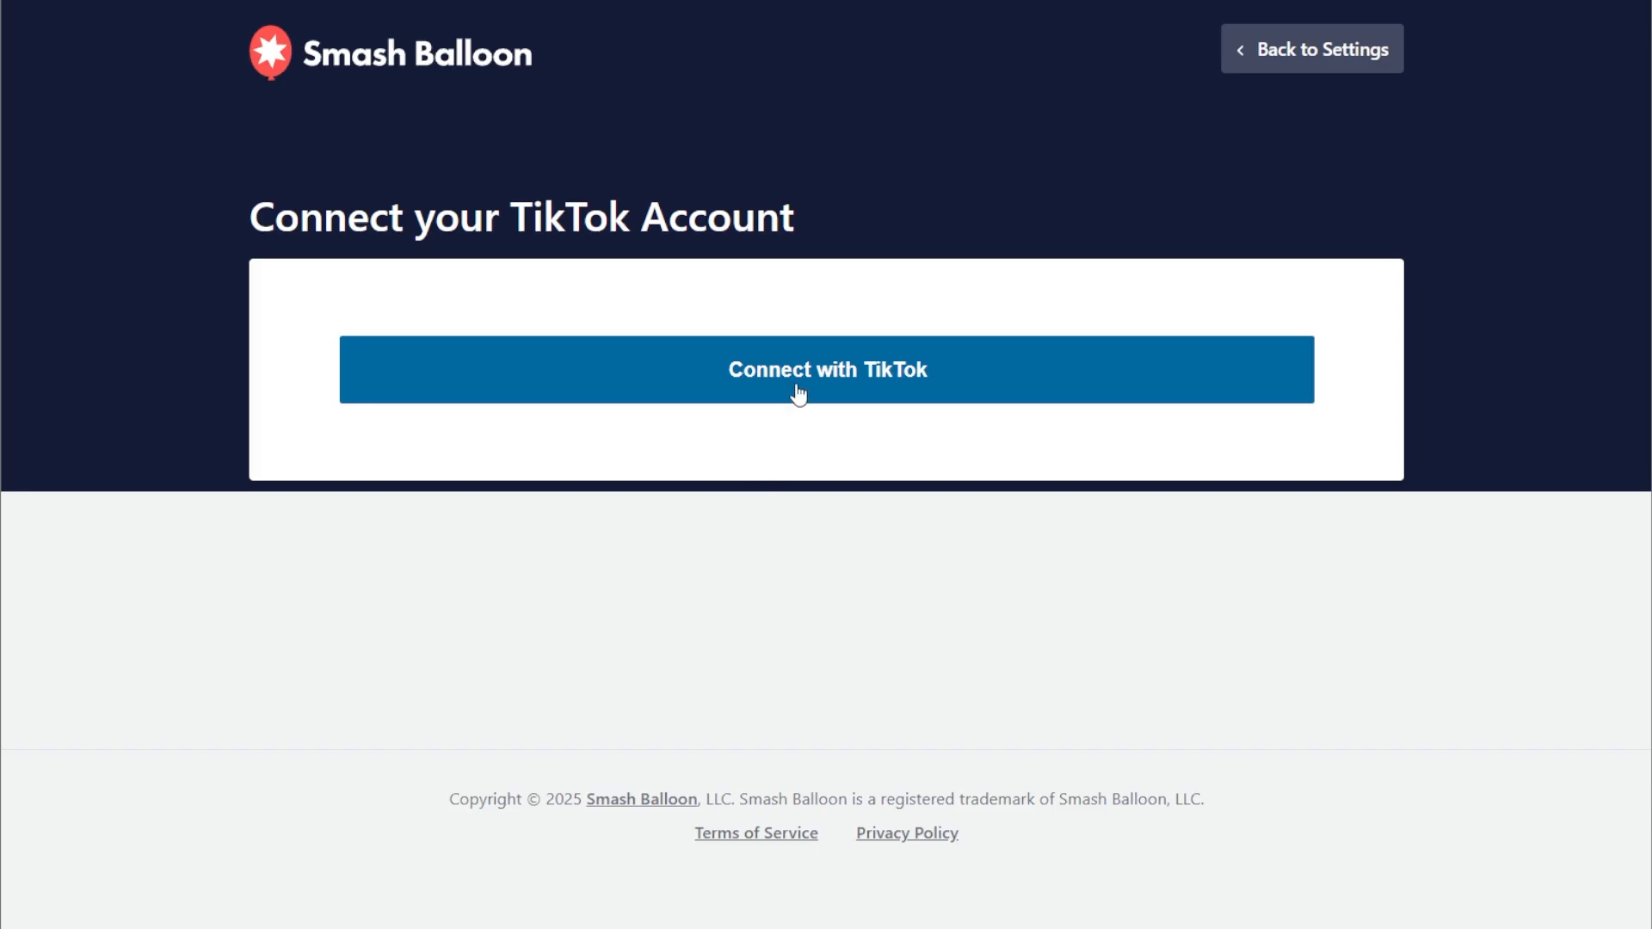
left_click(955, 388)
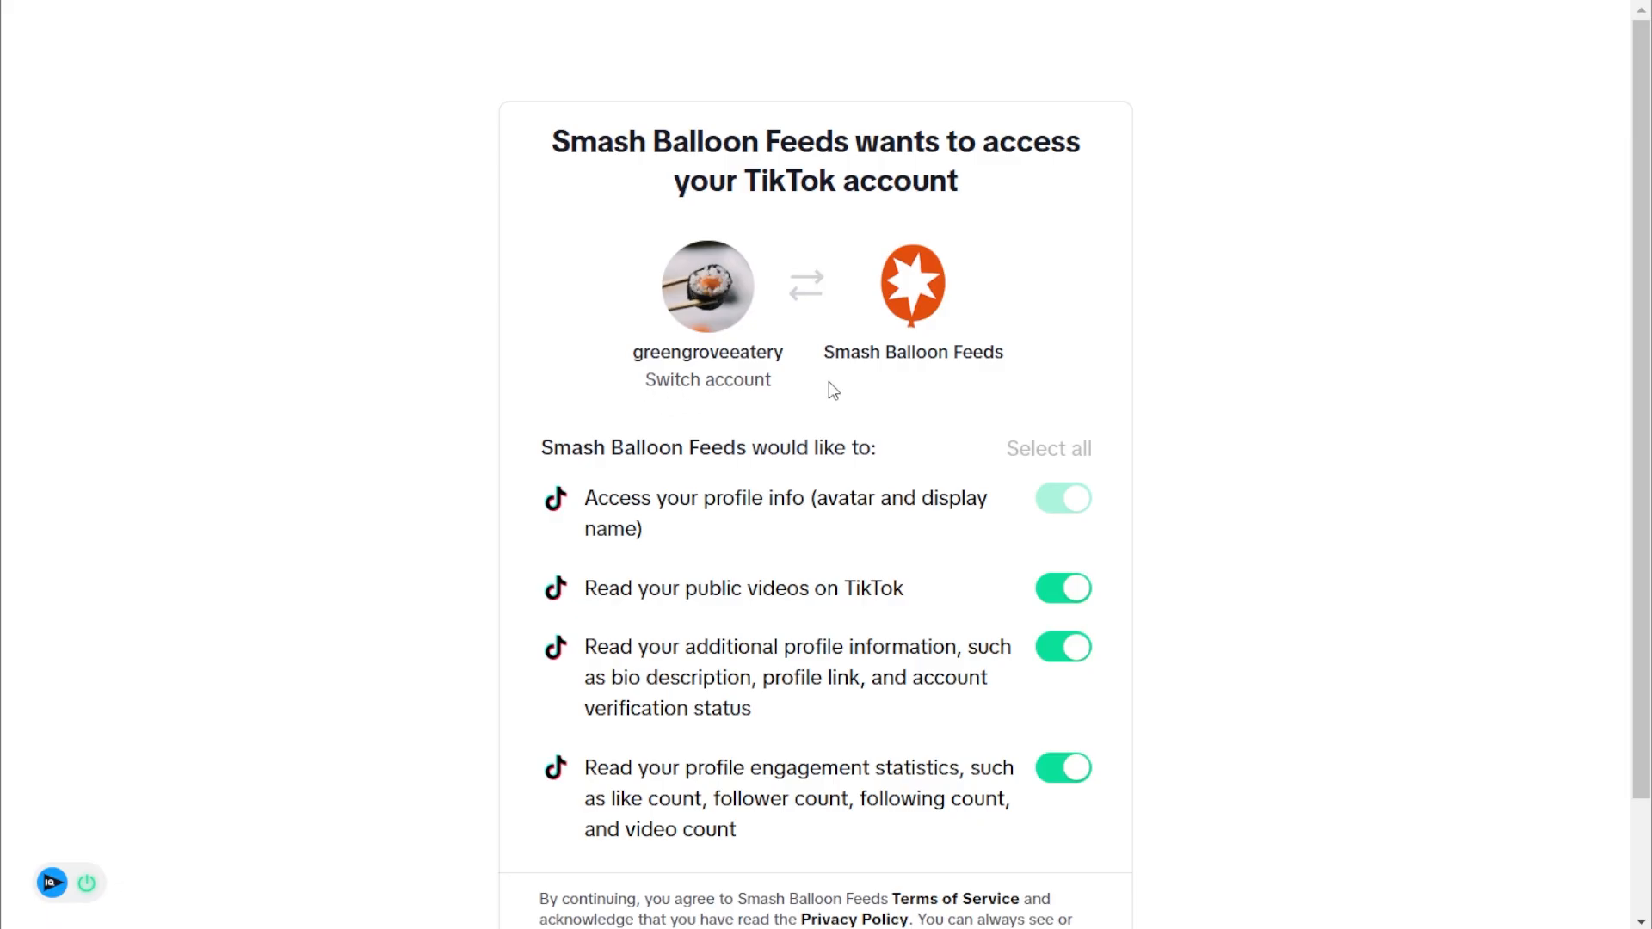
scroll(833, 392, "down", 2)
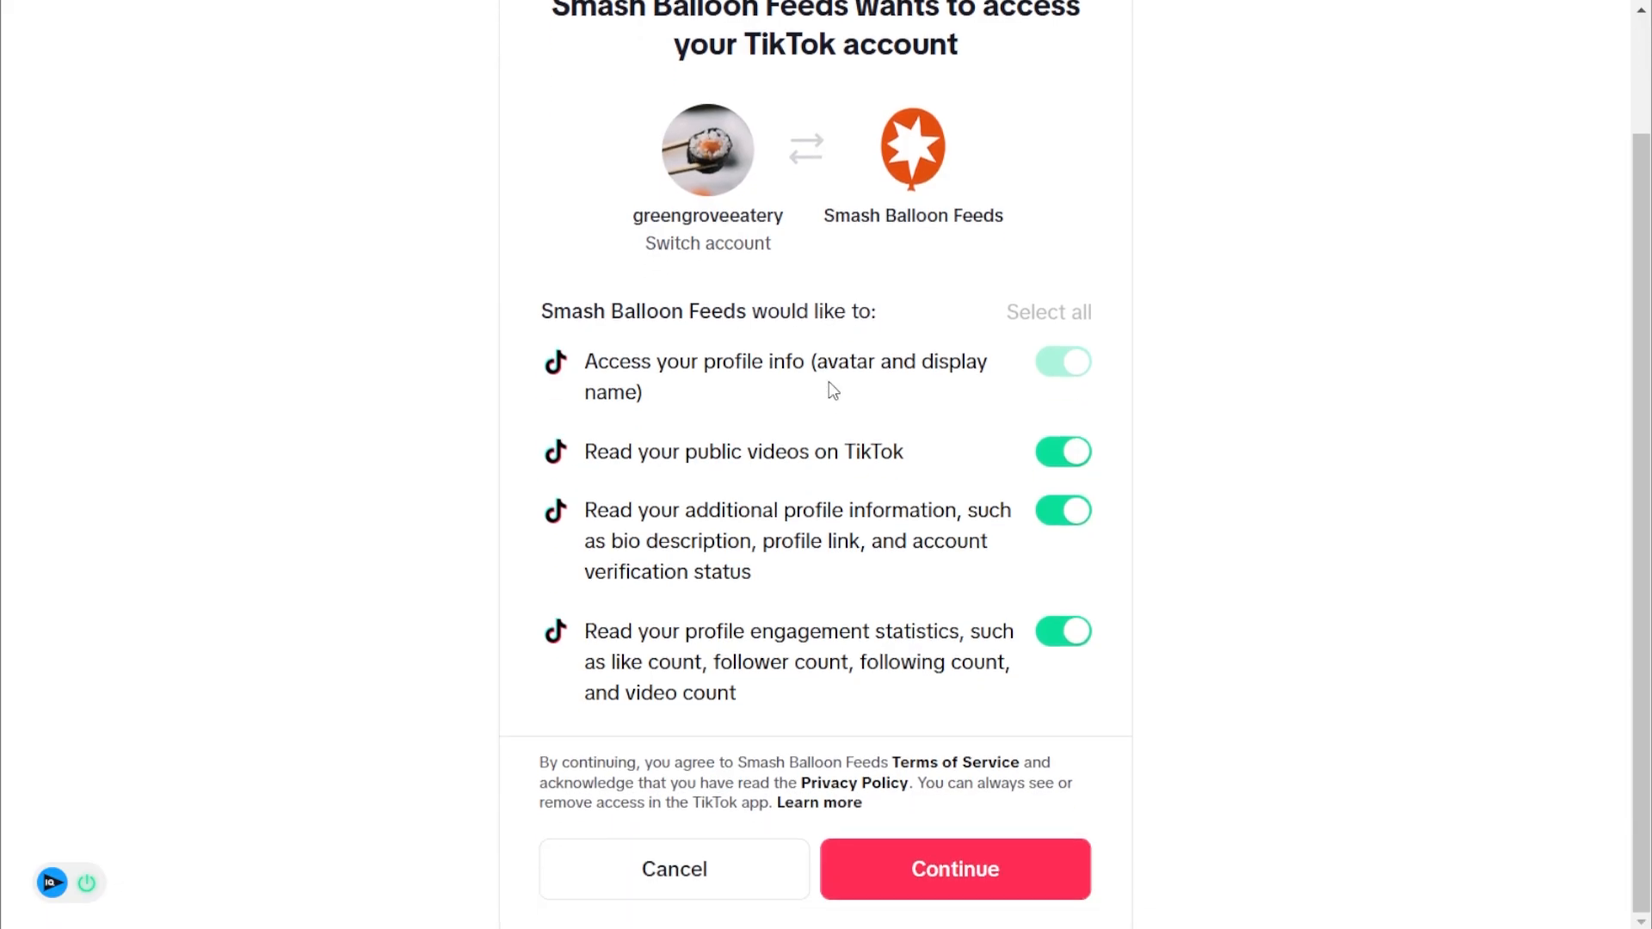
left_click(976, 892)
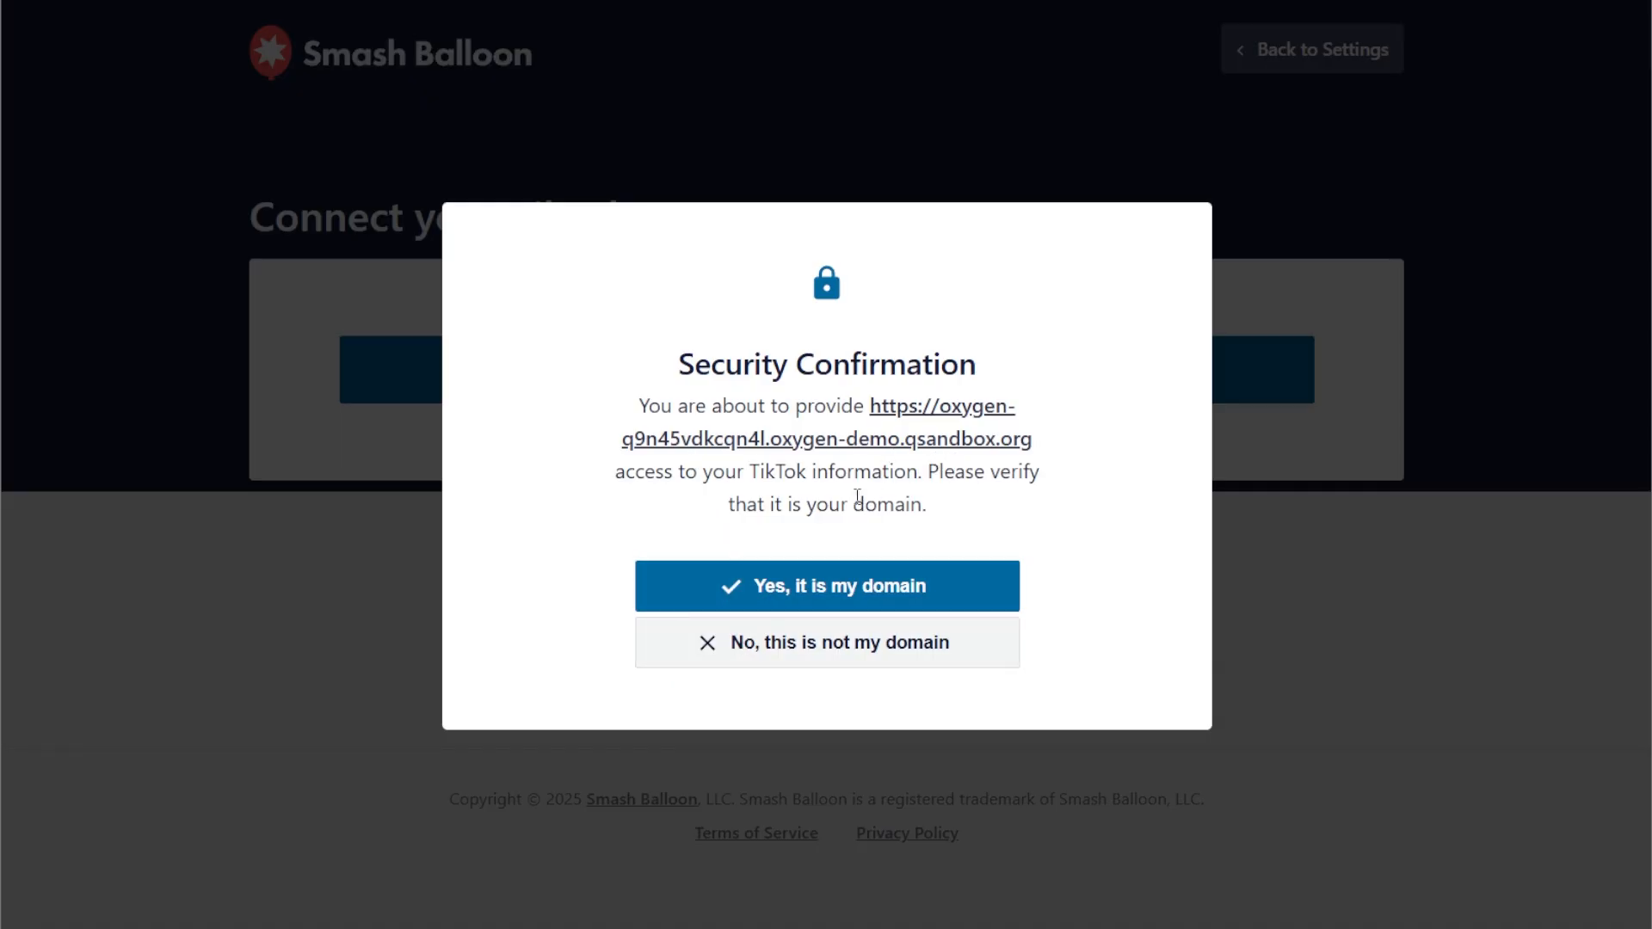
left_click(840, 600)
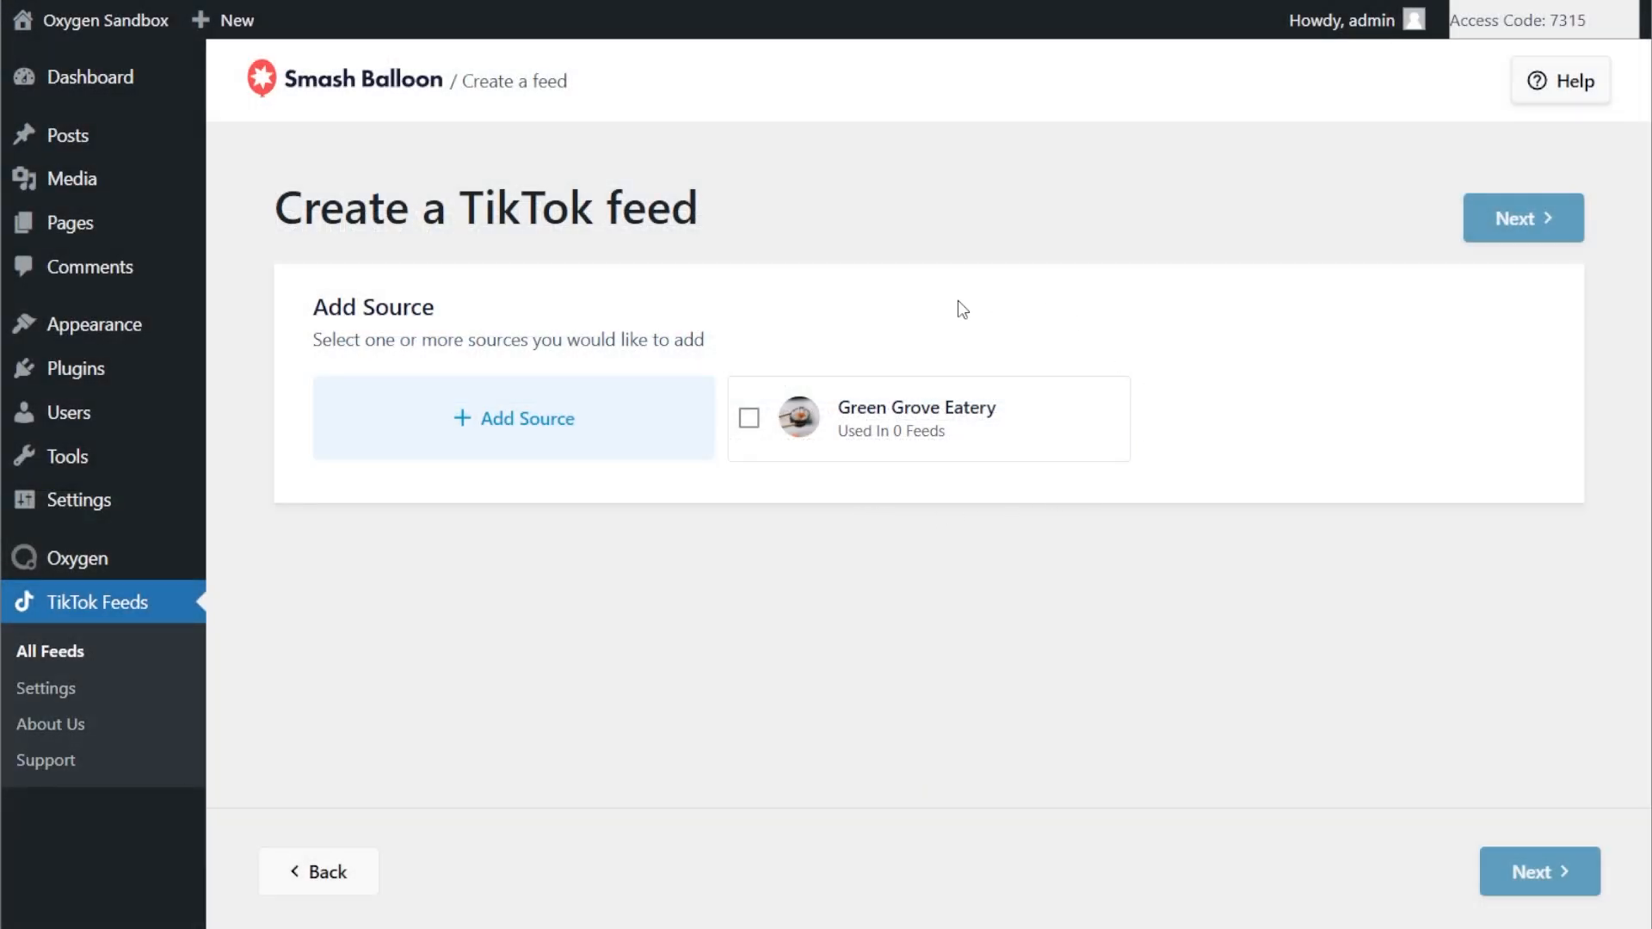
- Use Green Grove Eatery as the feed's source and create the feed with the Gallery template
left_click(921, 430)
left_click(1489, 231)
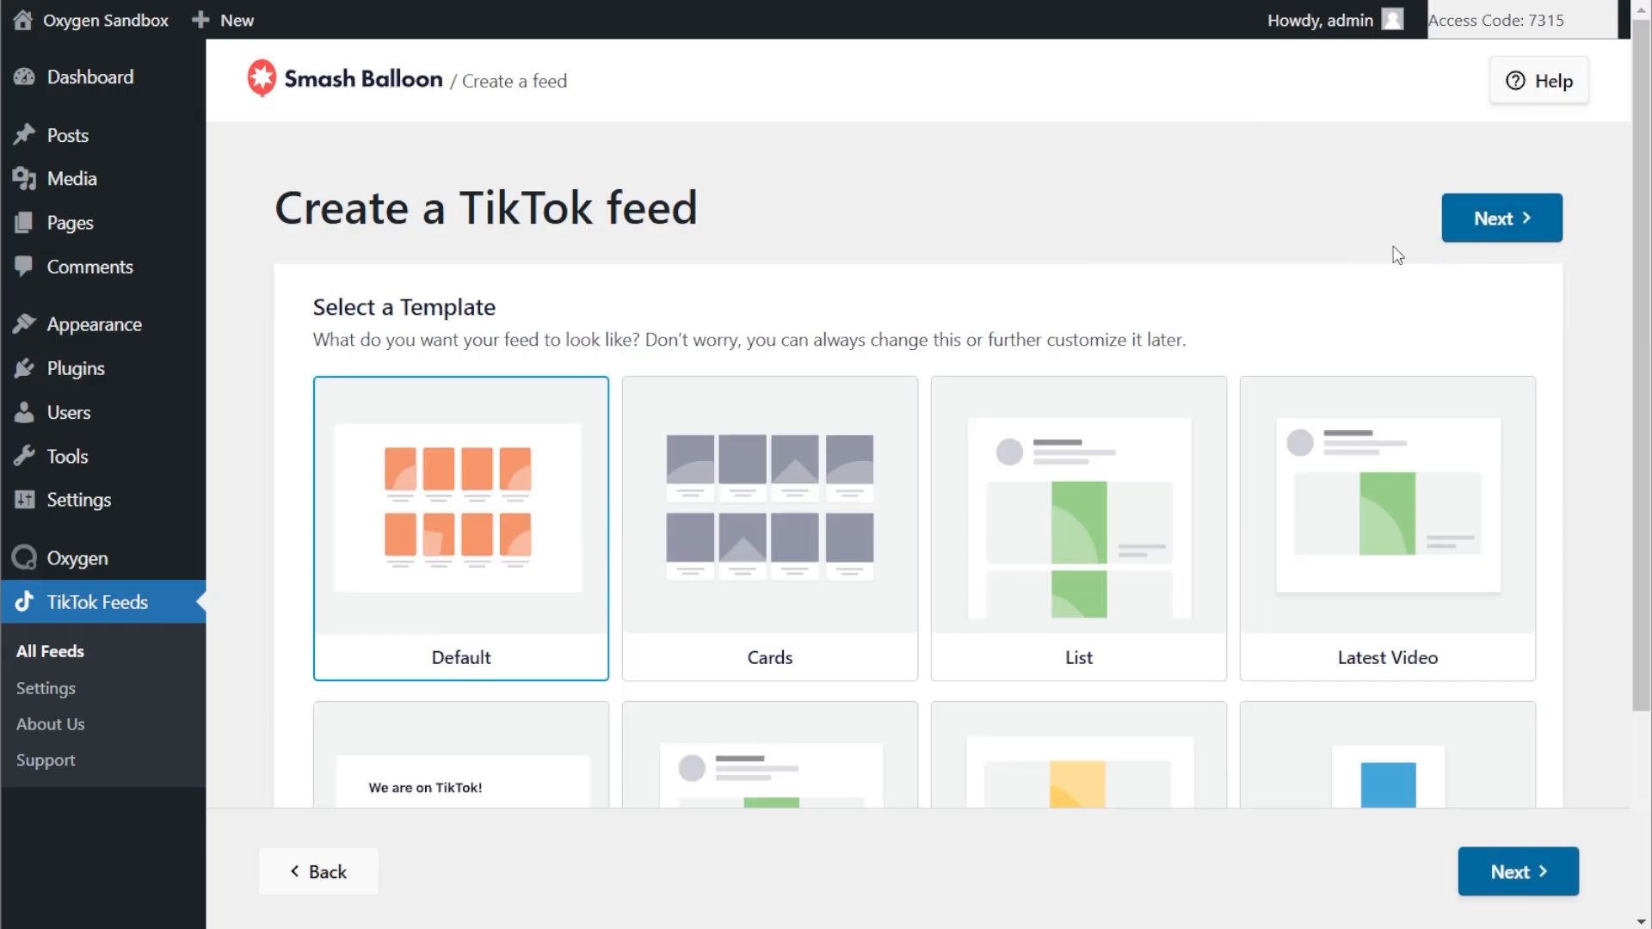
scroll(1235, 348, "down", 3)
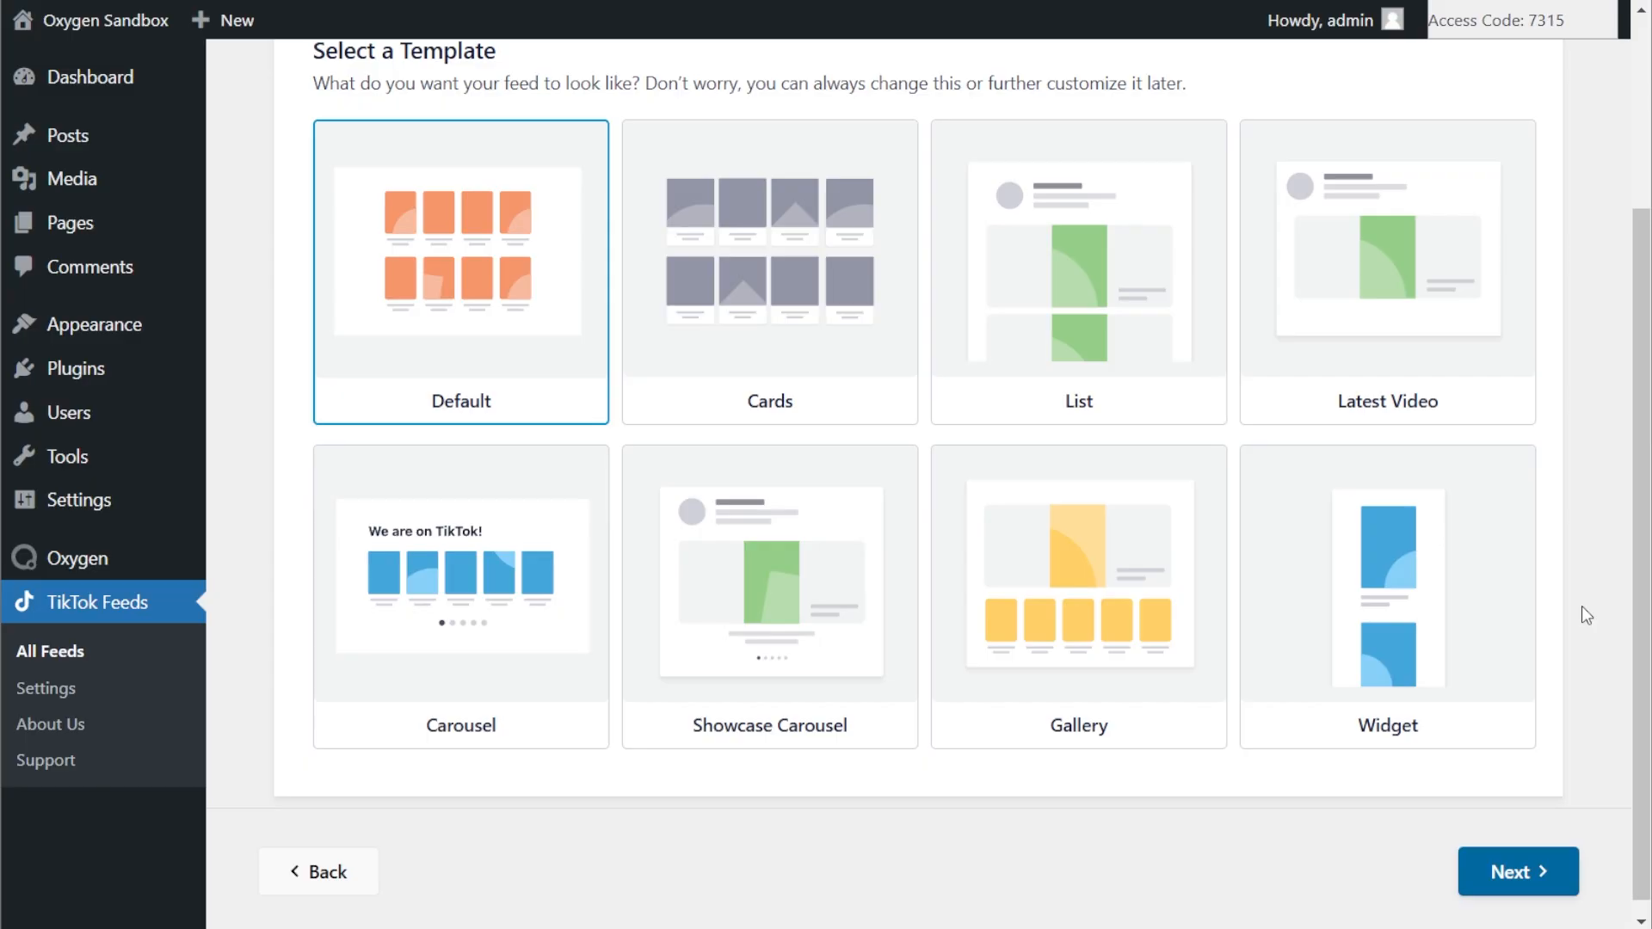
left_click(1100, 547)
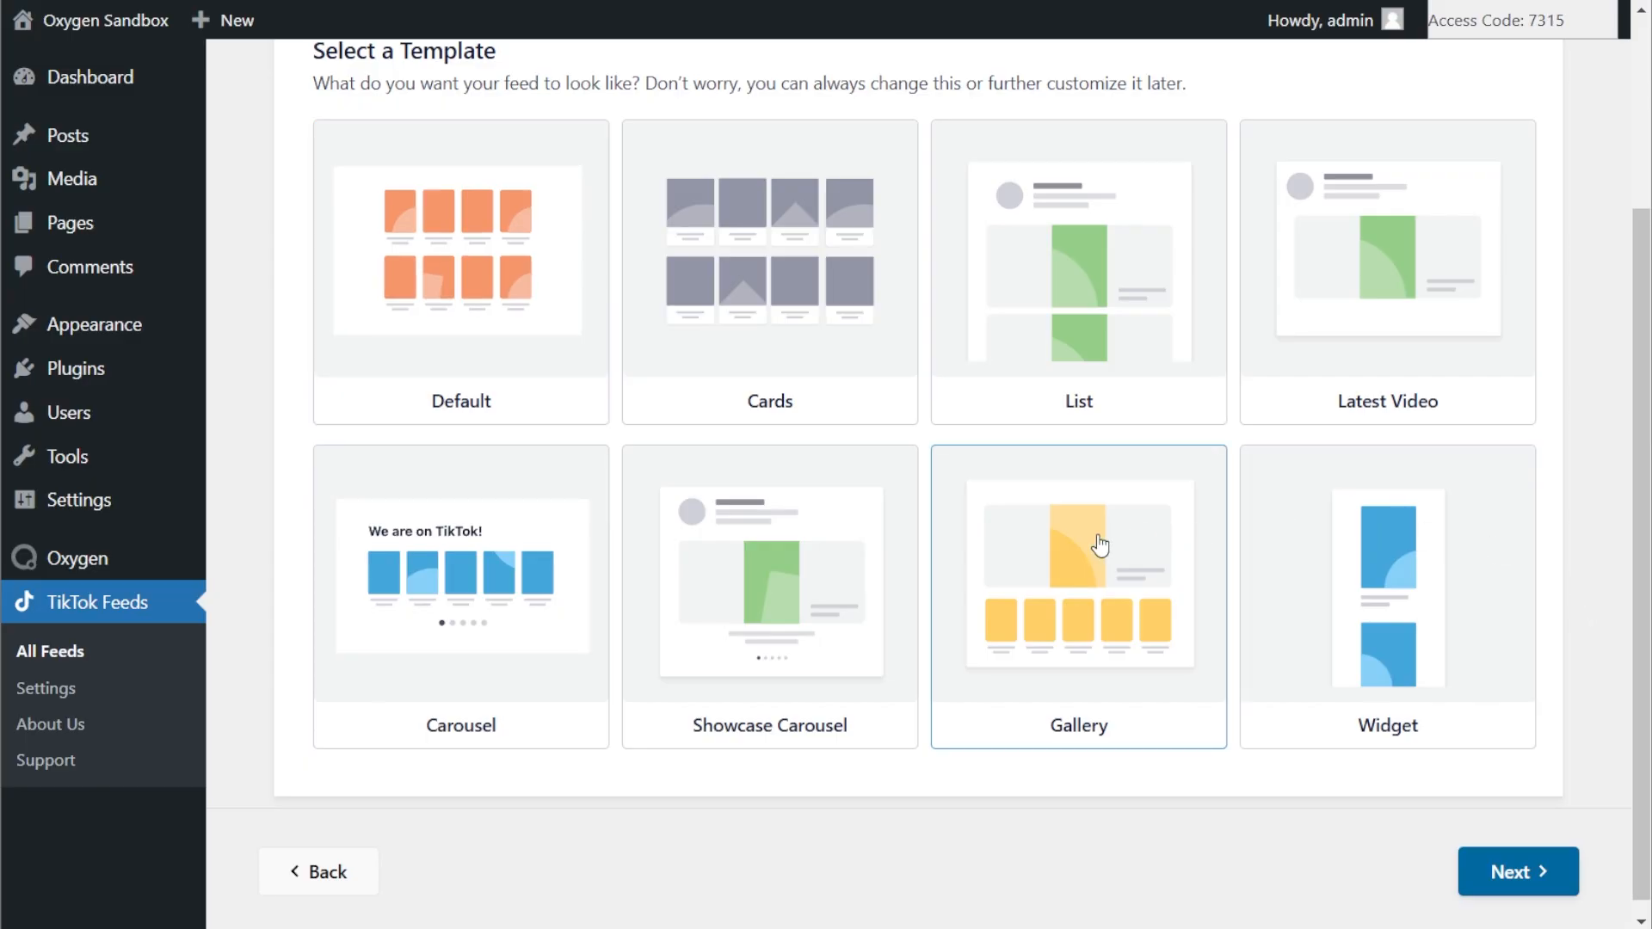
left_click(1515, 872)
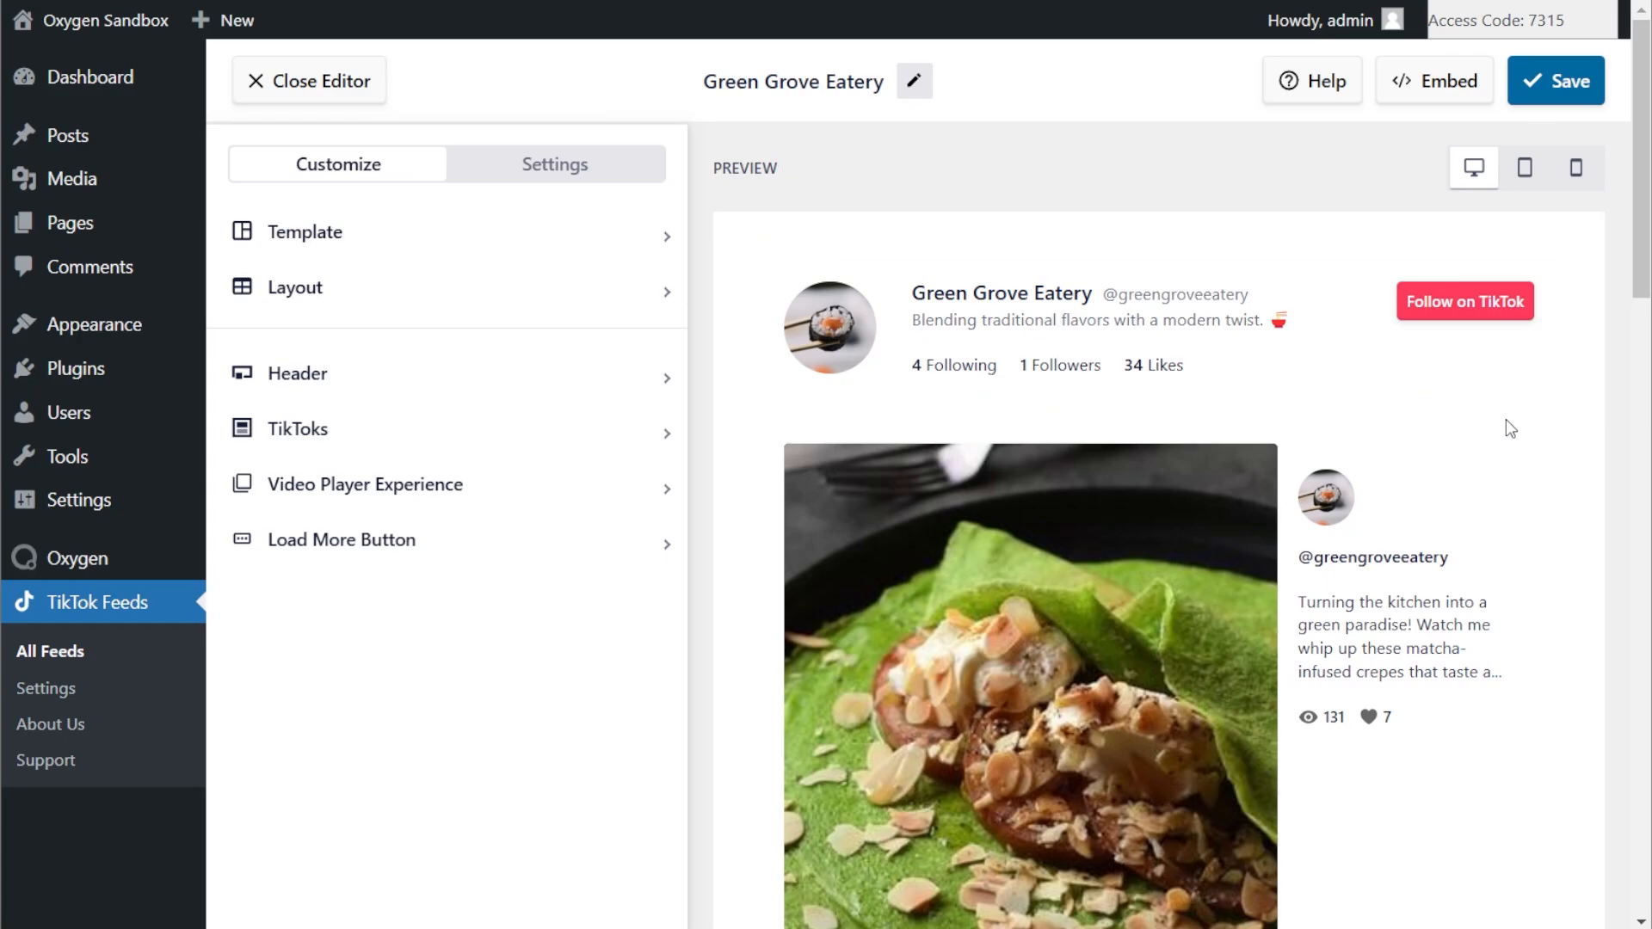
- Try the Grid and List layouts for the feed and examine each in the preview
scroll(1515, 437, "down", 3)
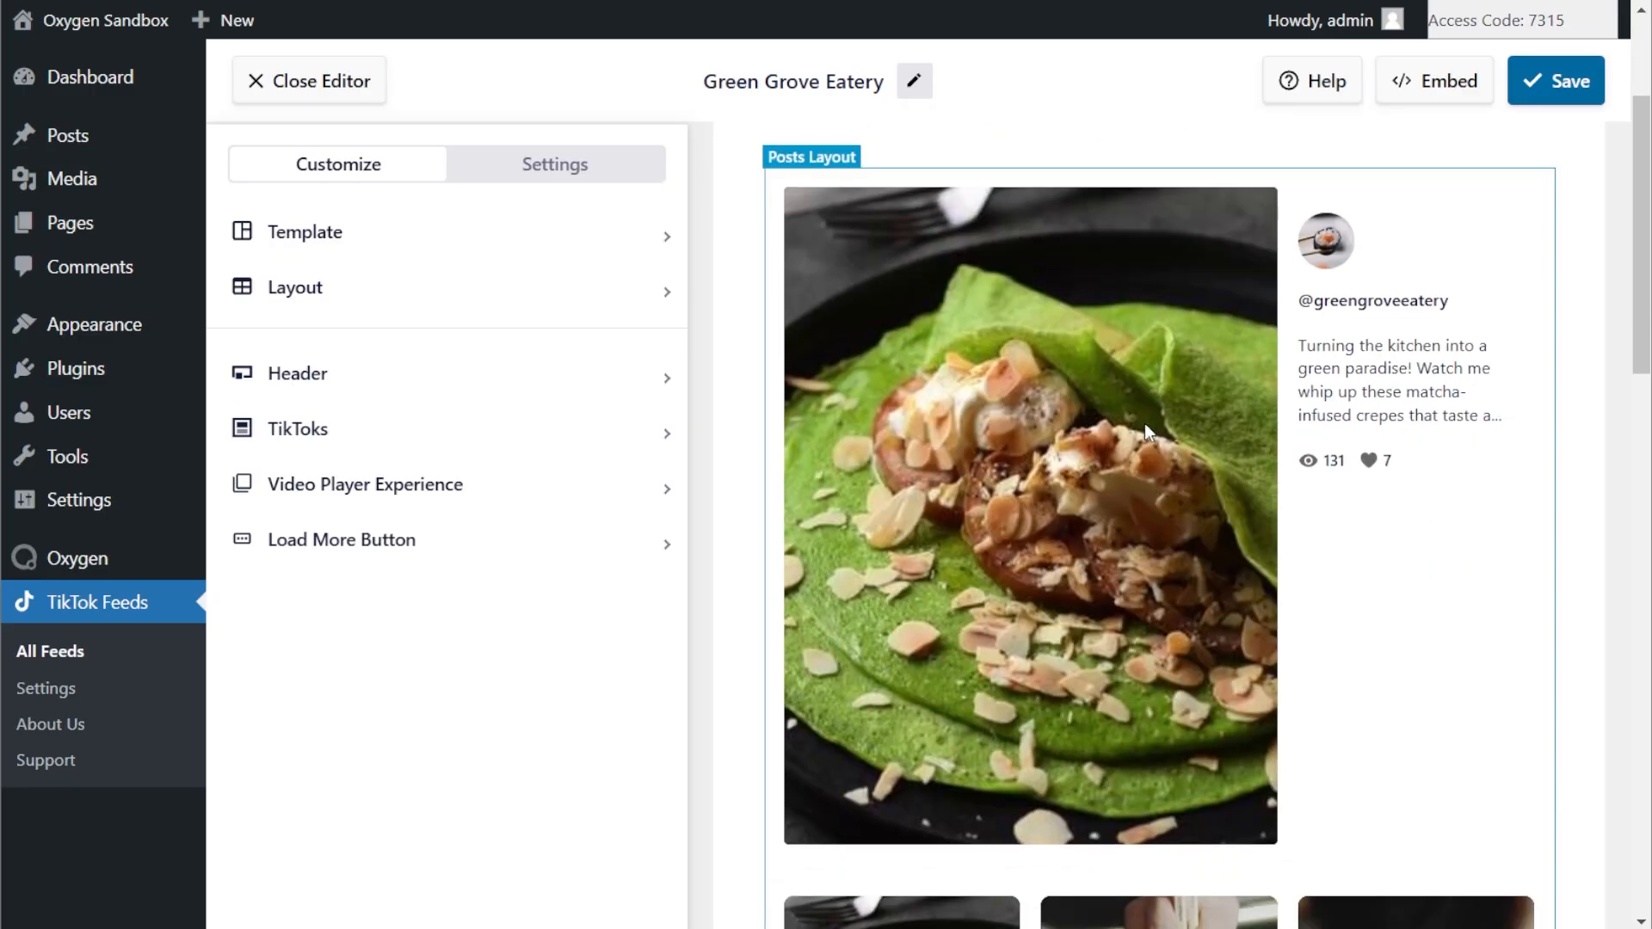
scroll(1409, 582, "down", 6)
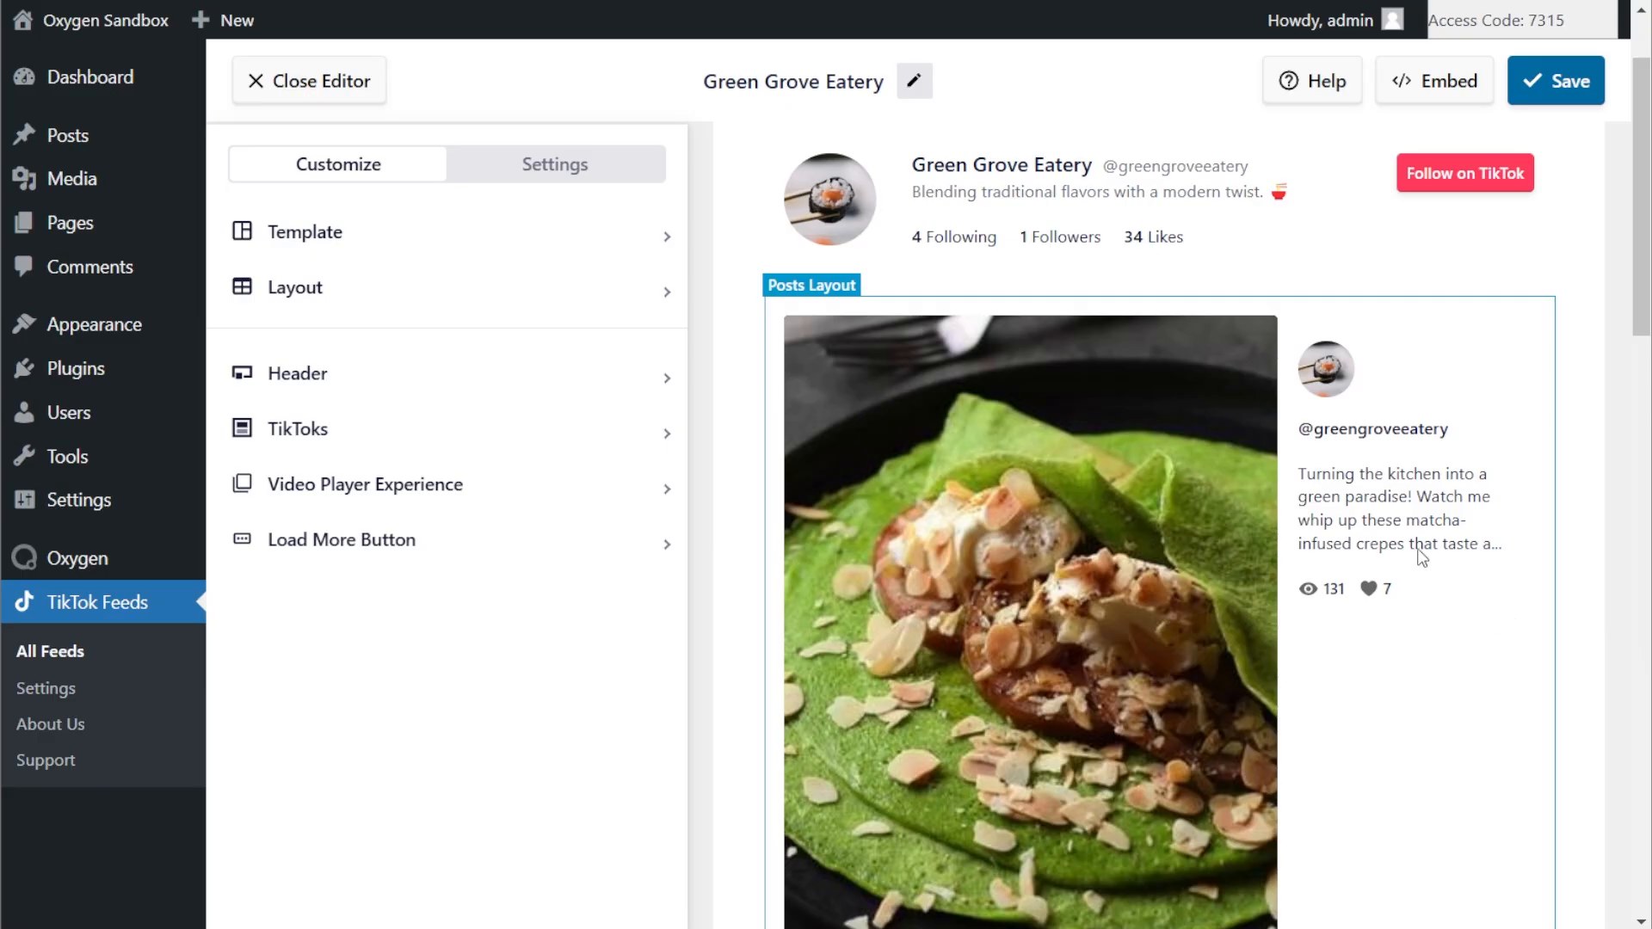
left_click(349, 290)
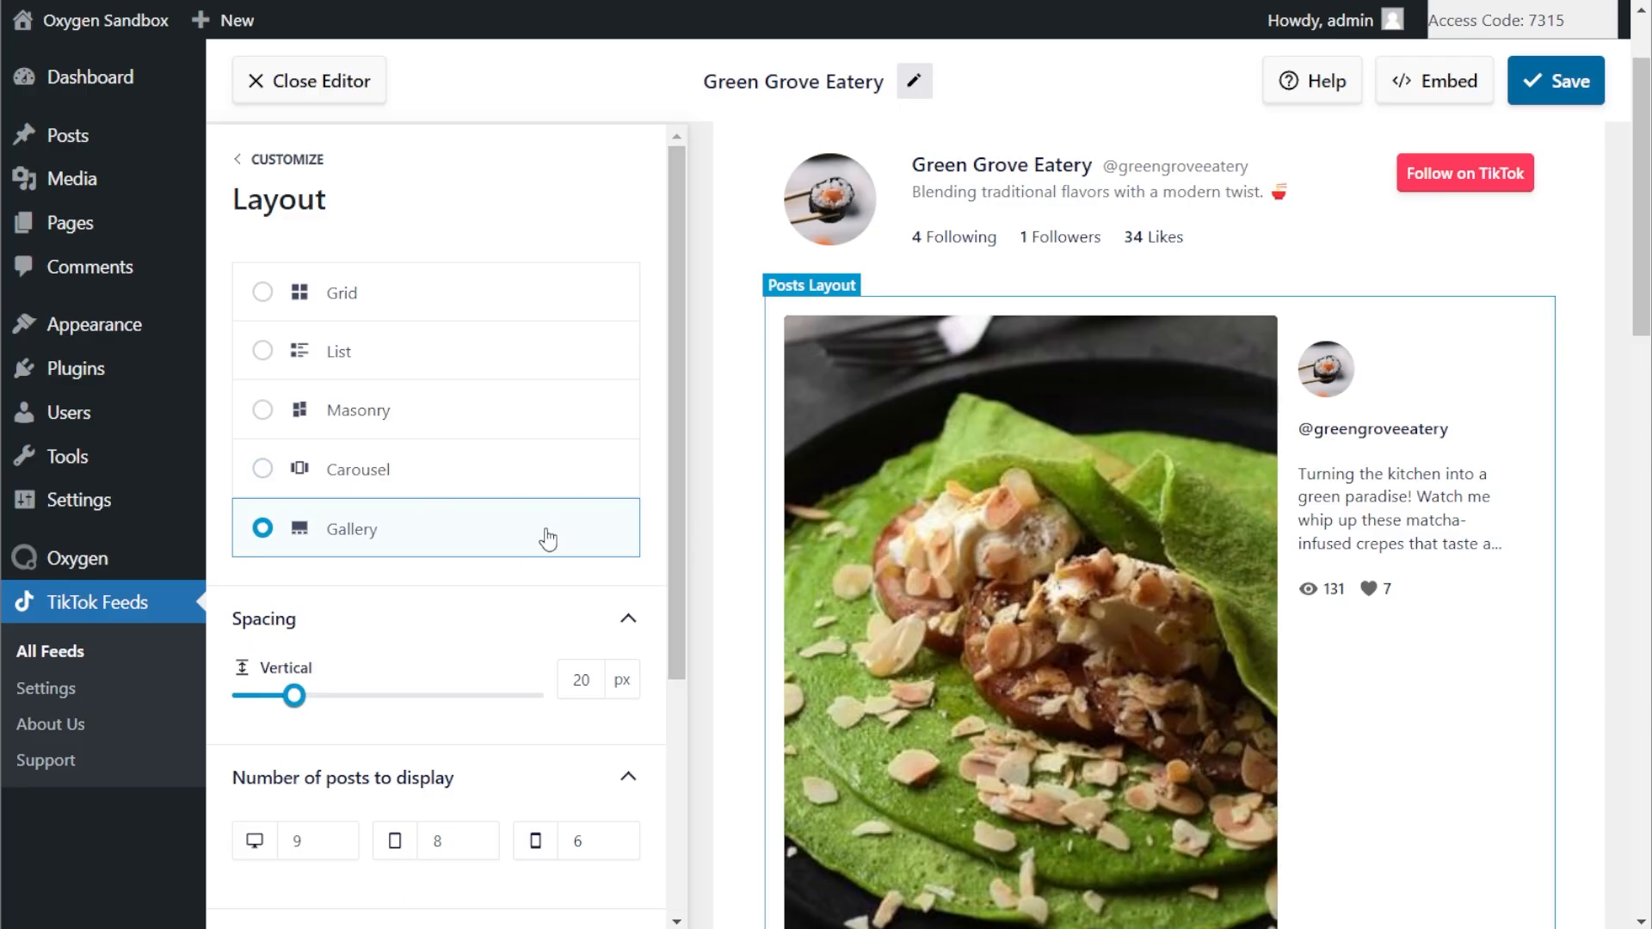
left_click(436, 303)
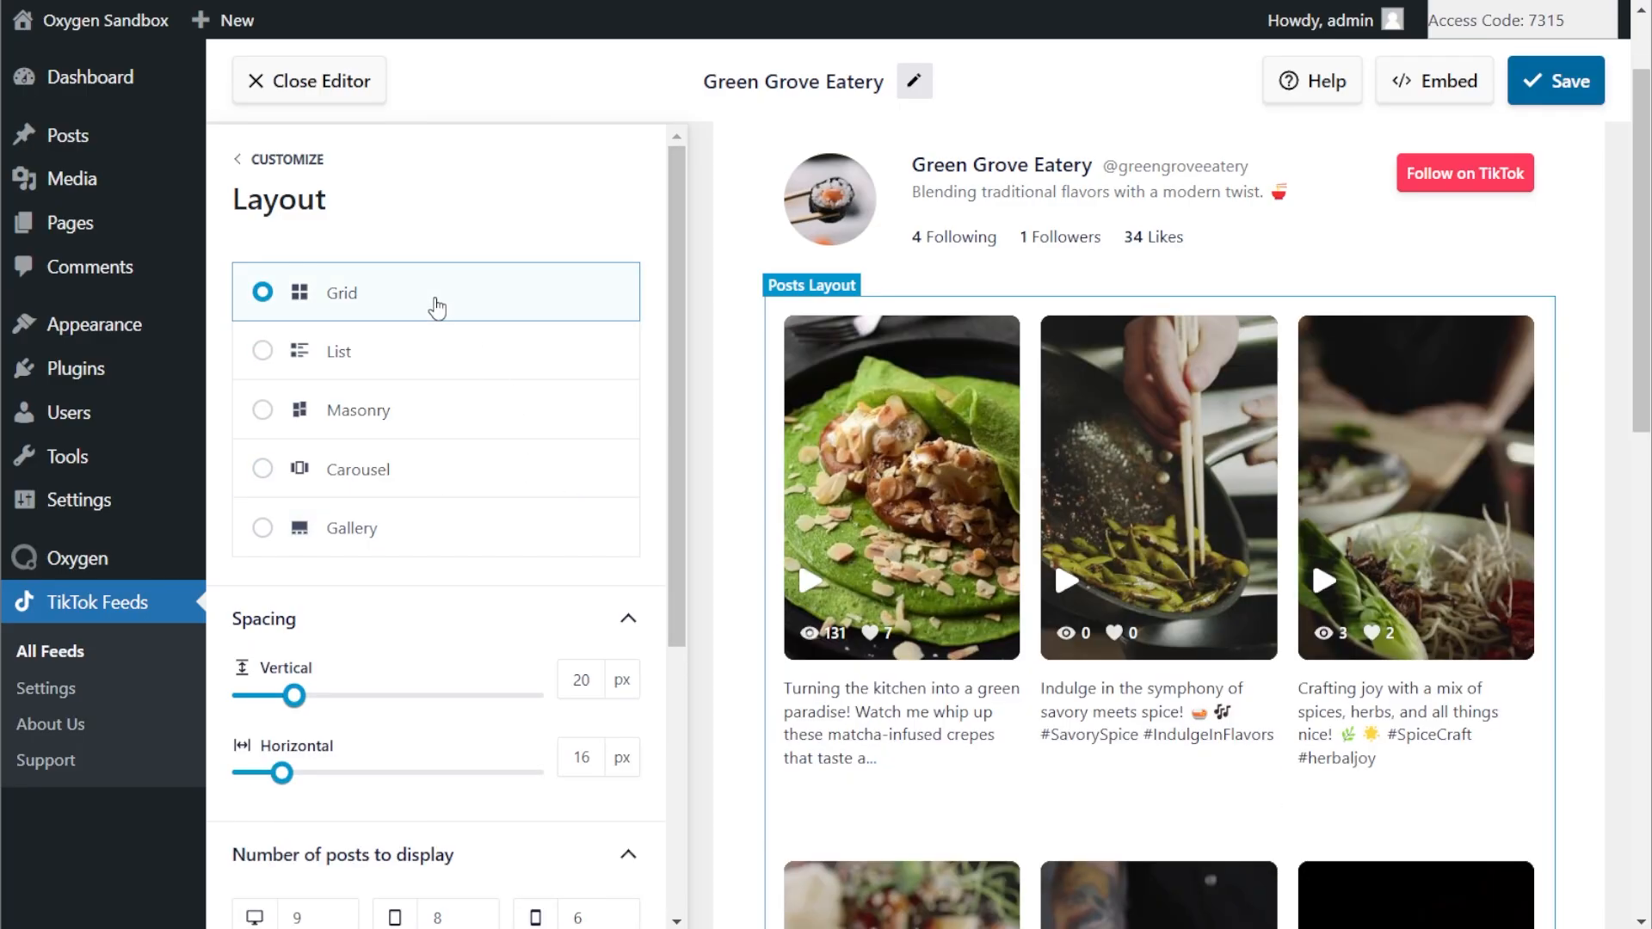
scroll(750, 443, "down", 3)
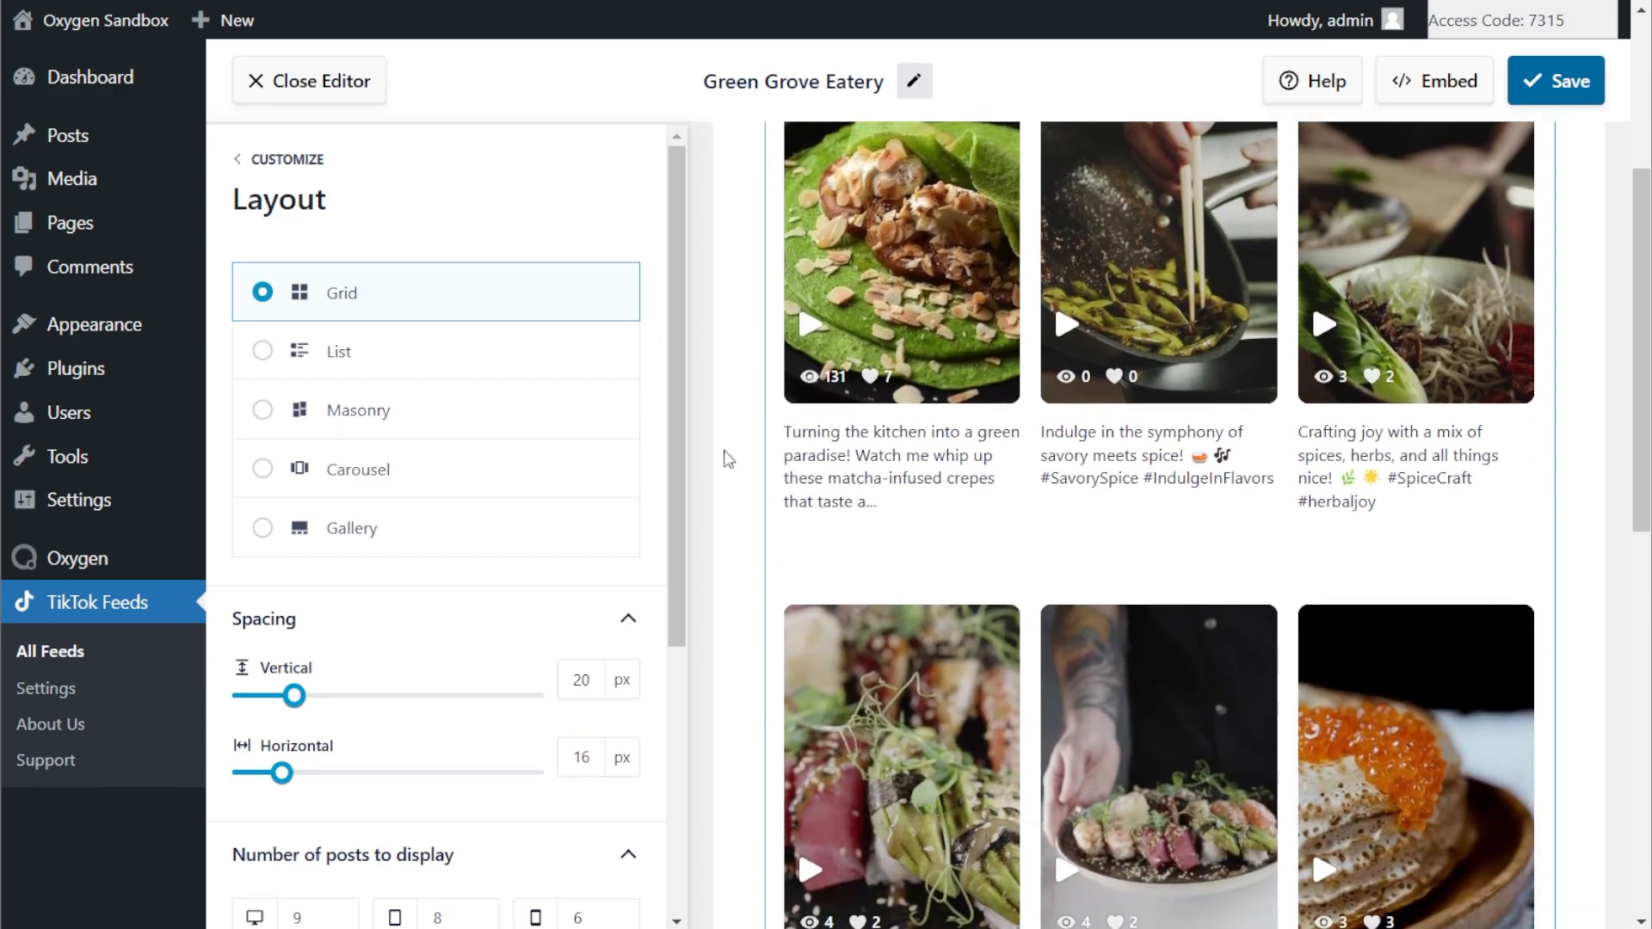
left_click(552, 358)
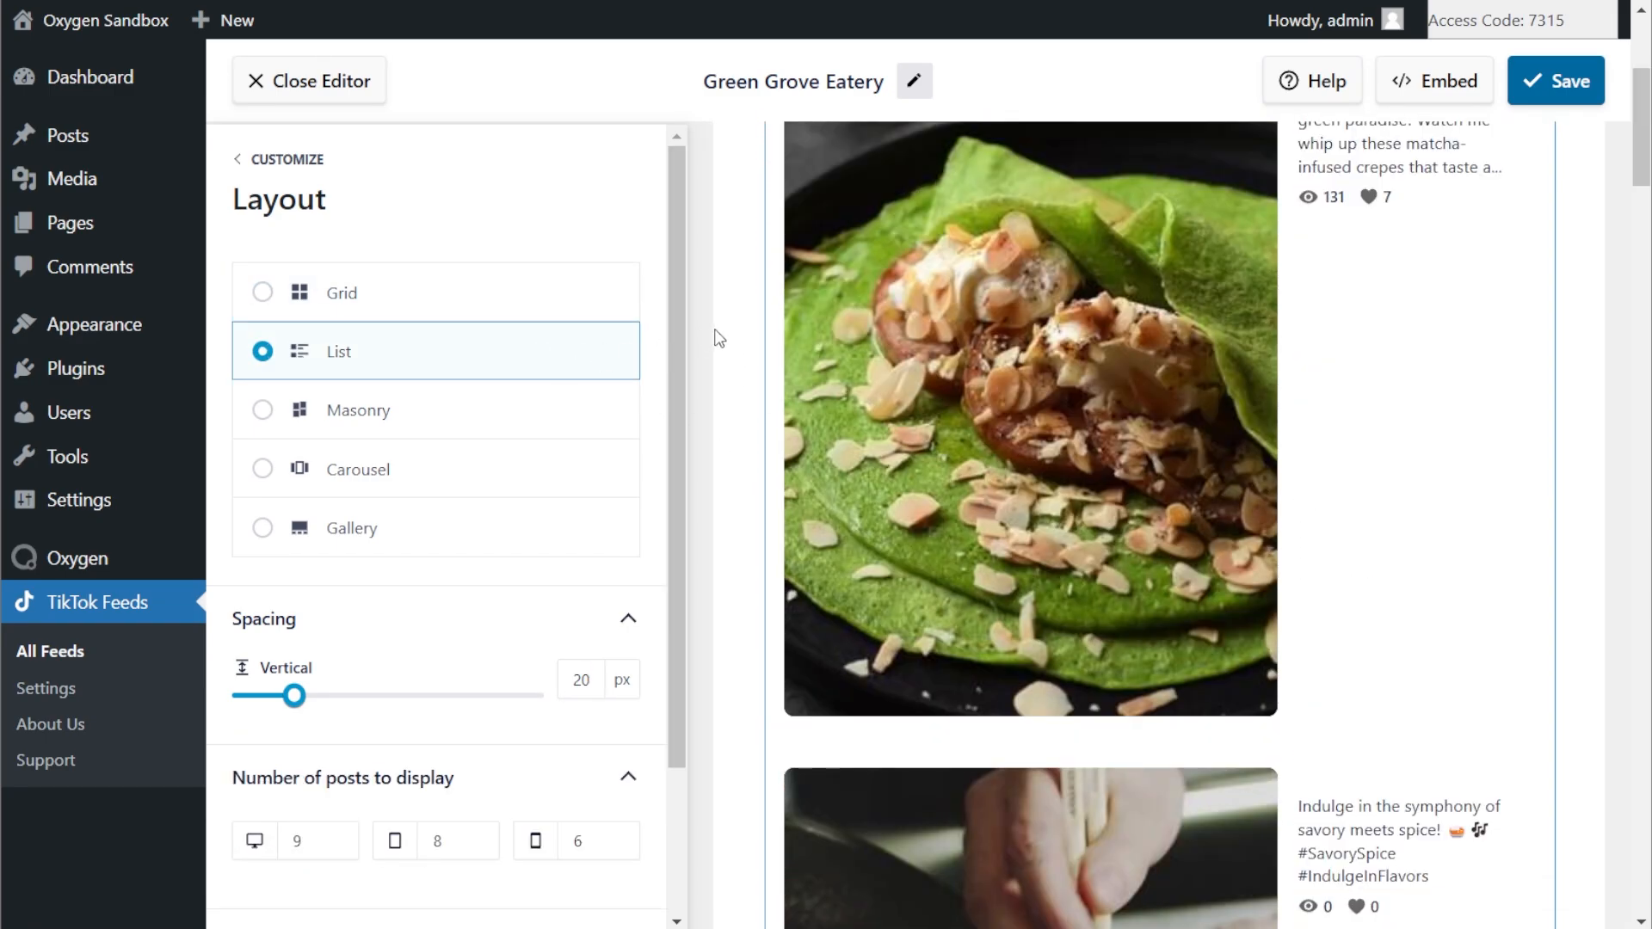
scroll(725, 334, "down", 15)
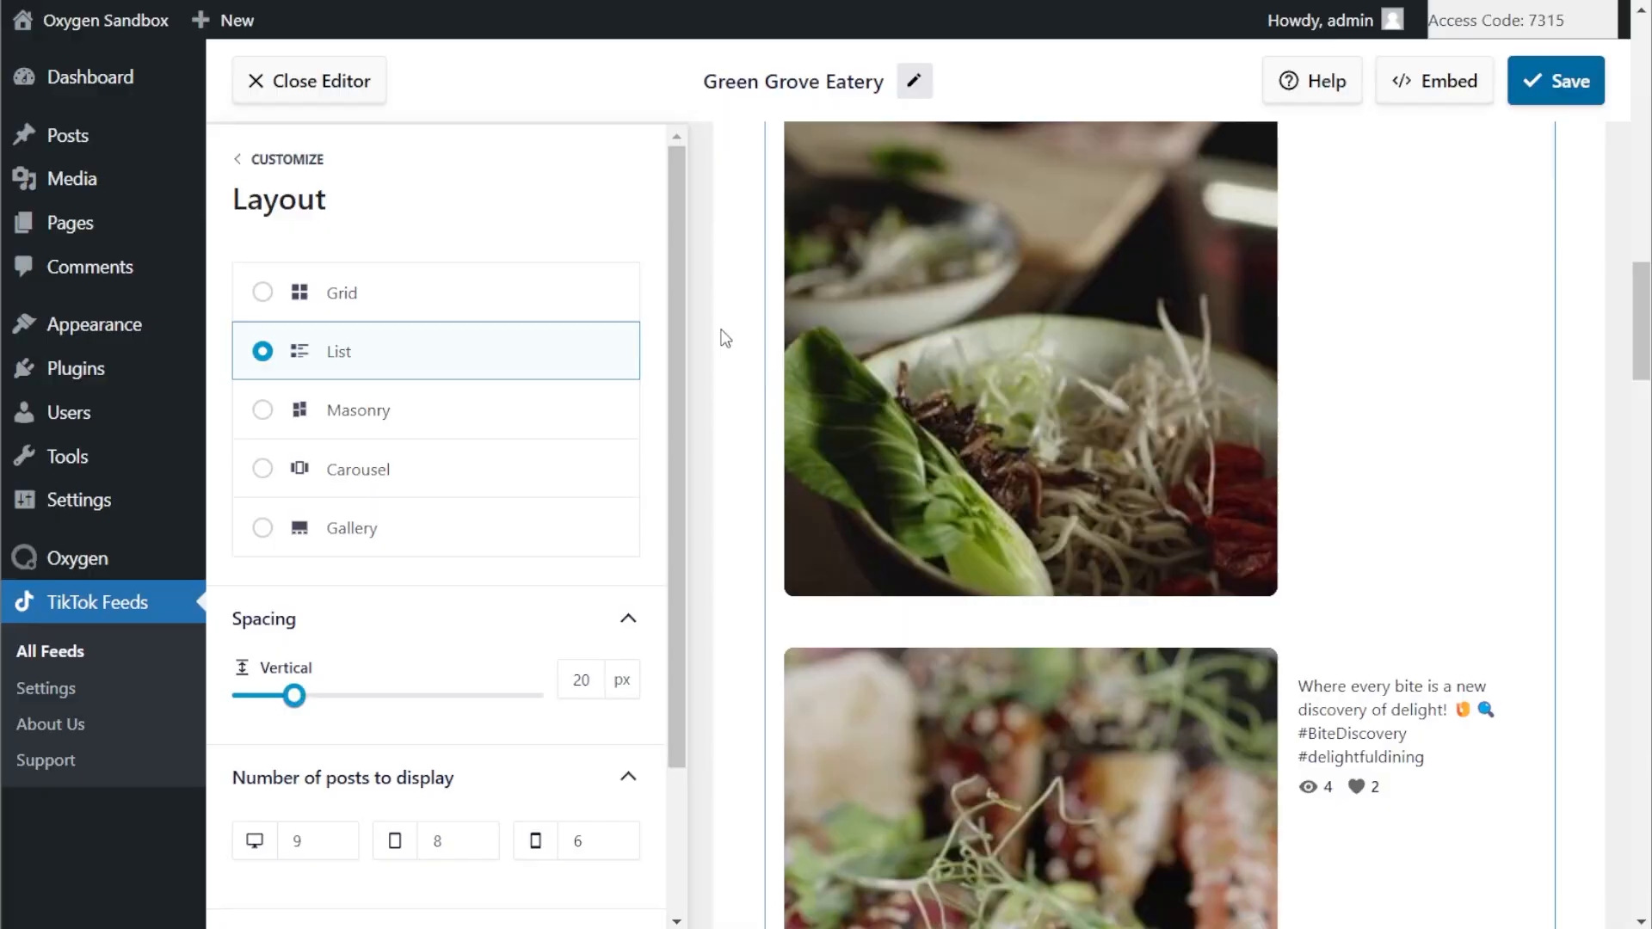
- Try the Masonry and Carousel layouts, paging through the carousel, and return the feed to the Gallery layout
left_click(549, 412)
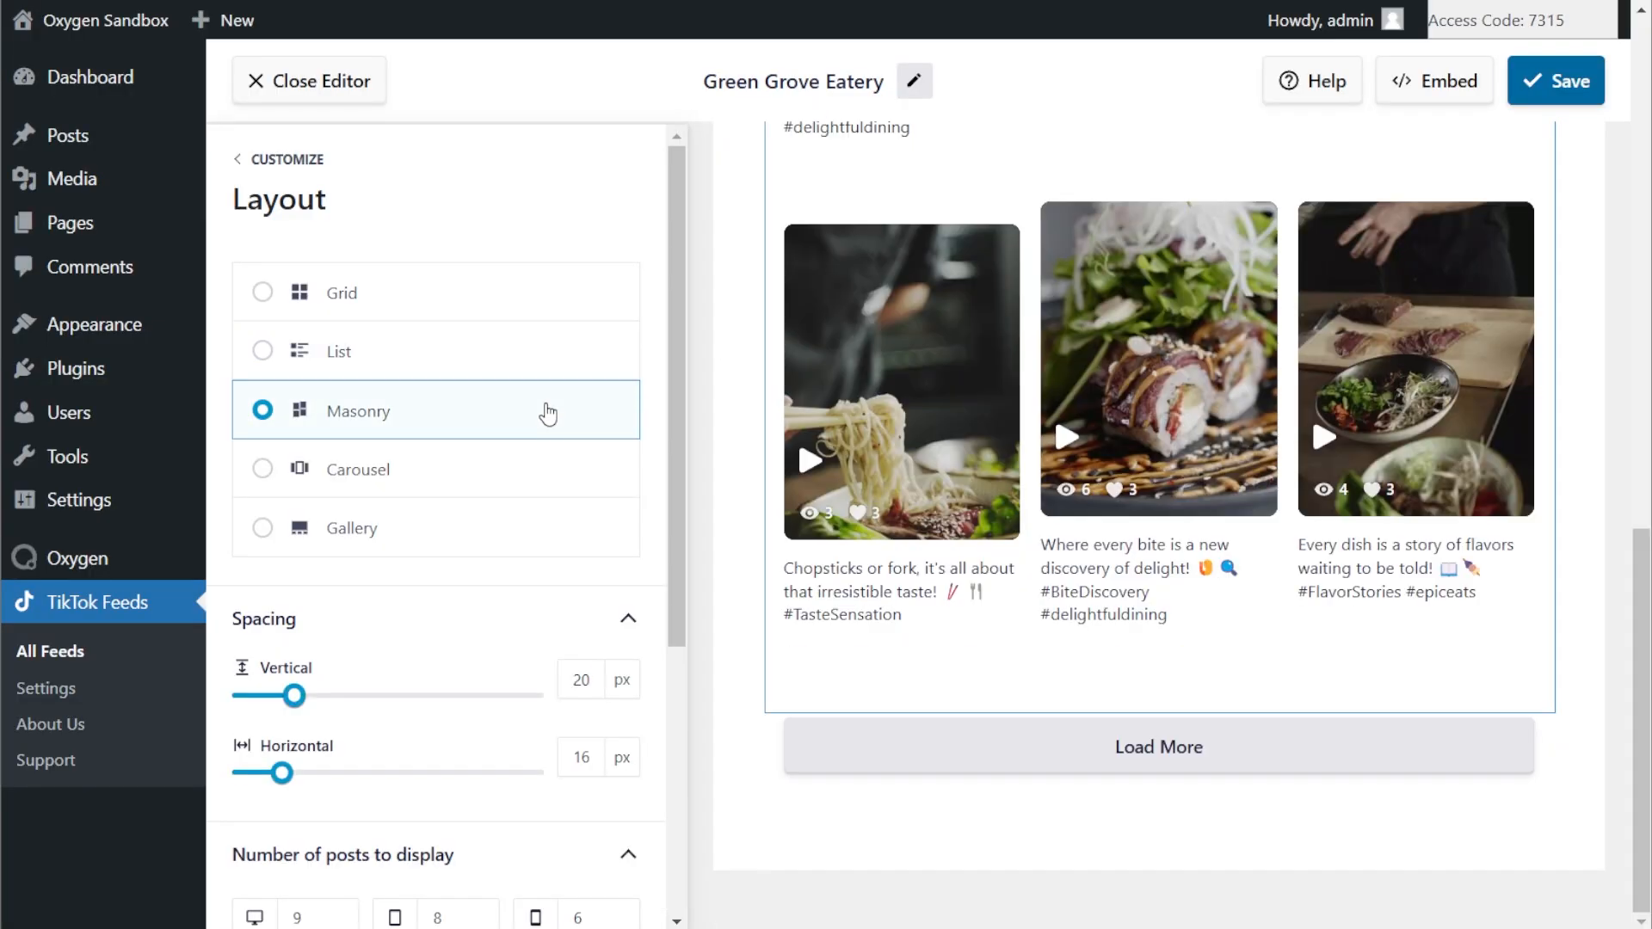
scroll(733, 416, "up", 3)
scroll(730, 416, "up", 8)
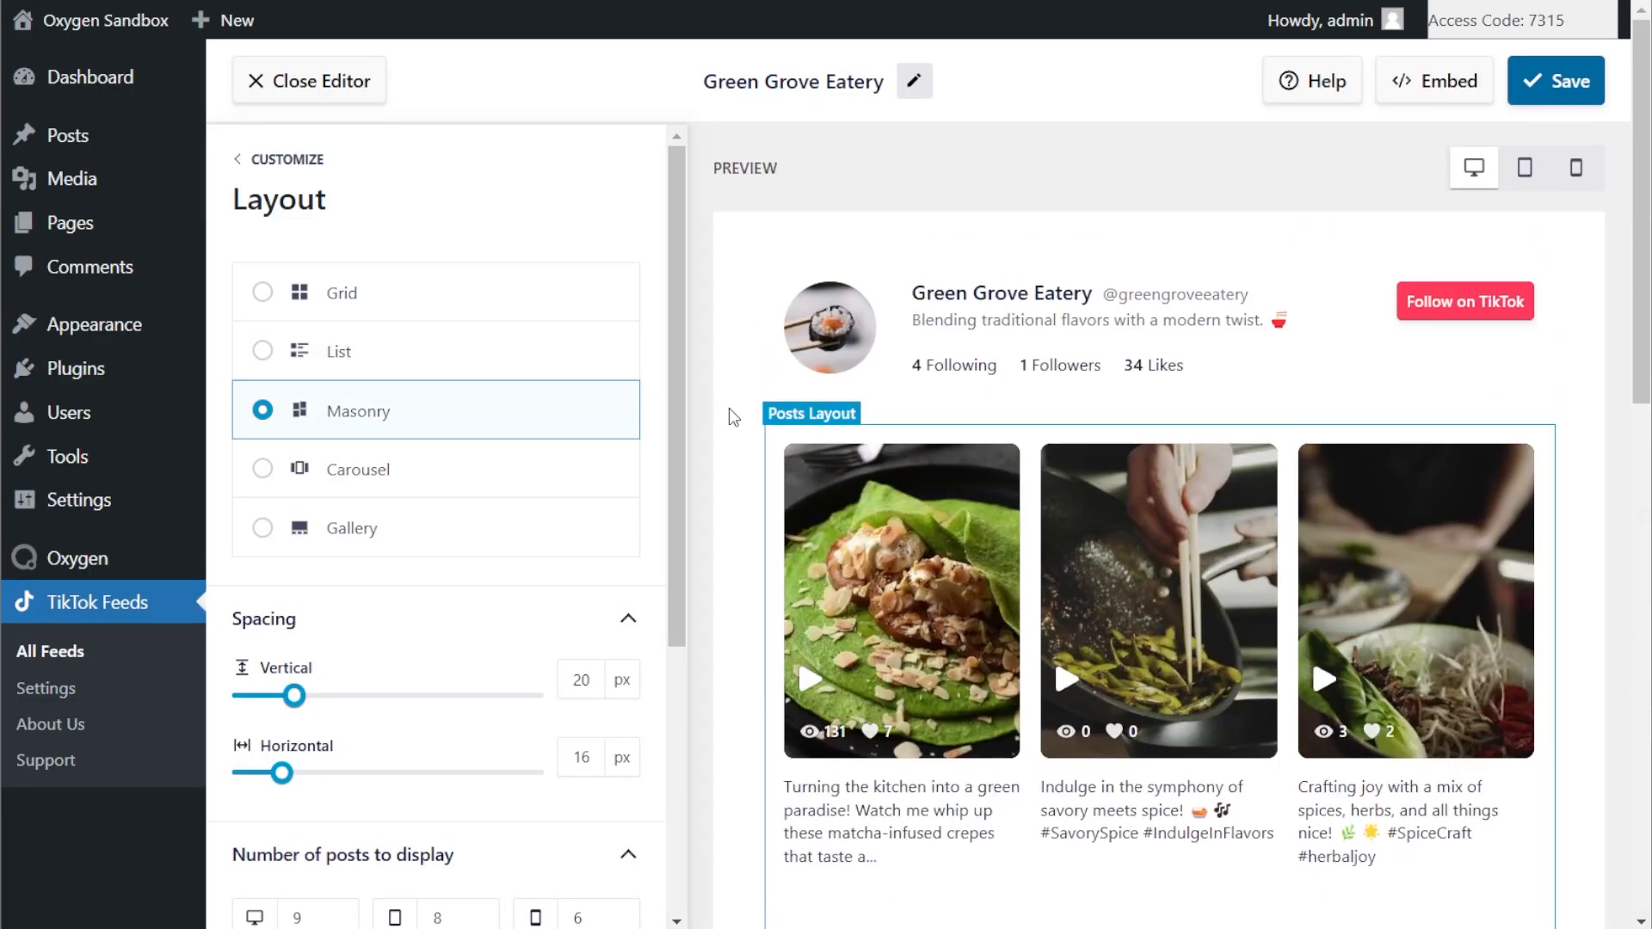
left_click(544, 471)
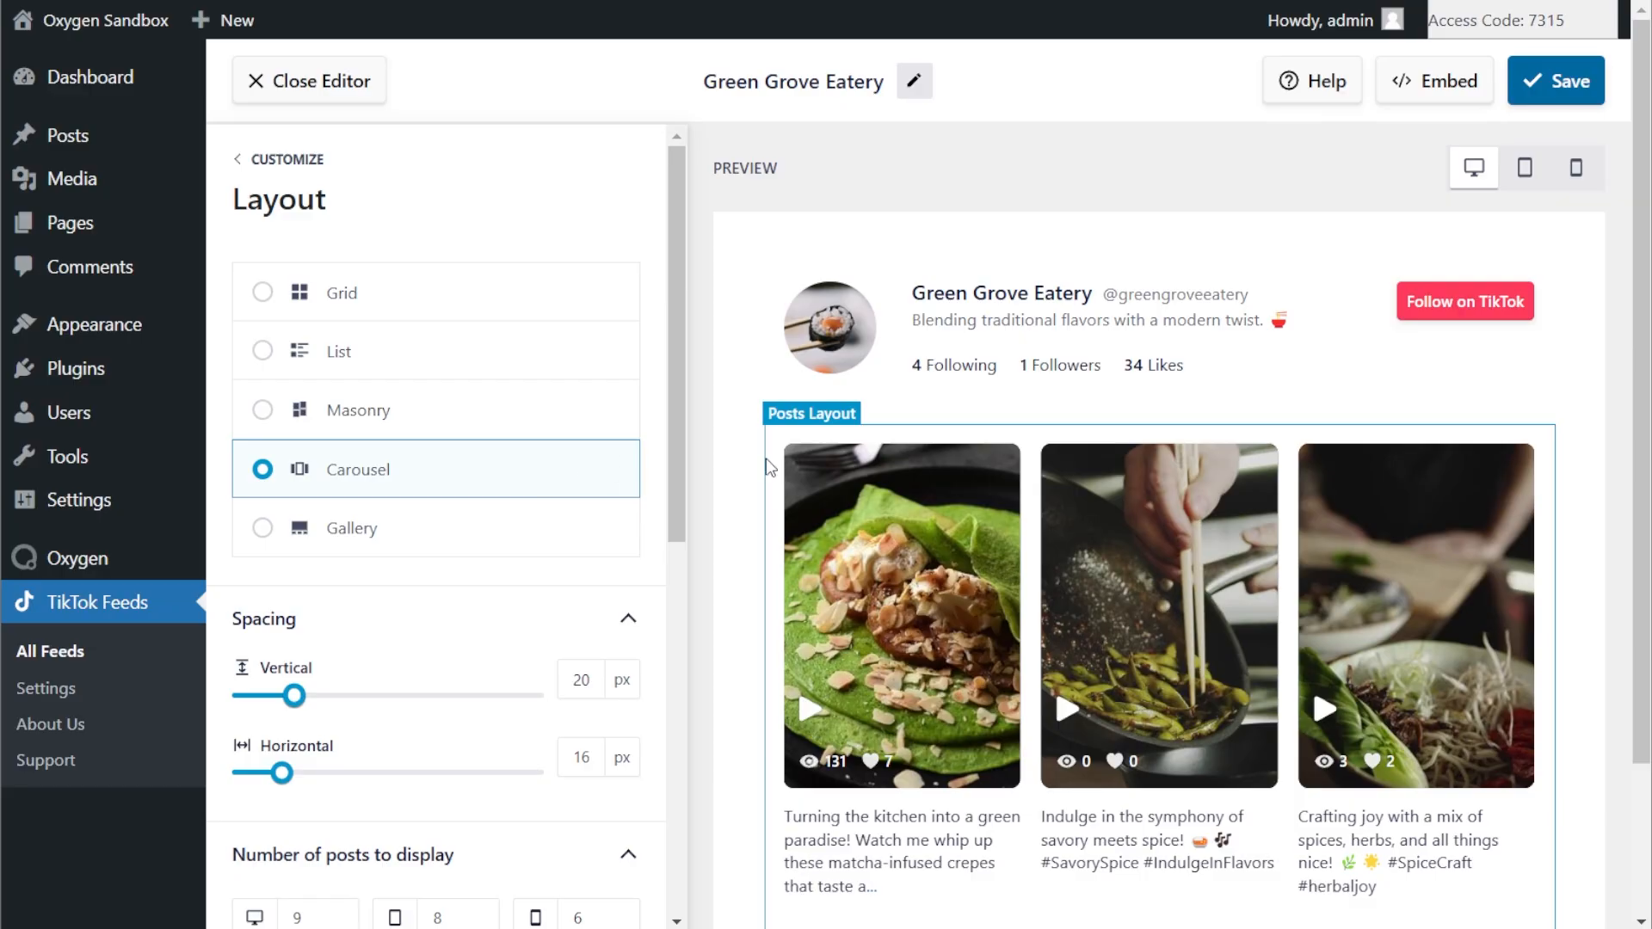
scroll(772, 469, "down", 2)
left_click(1157, 787)
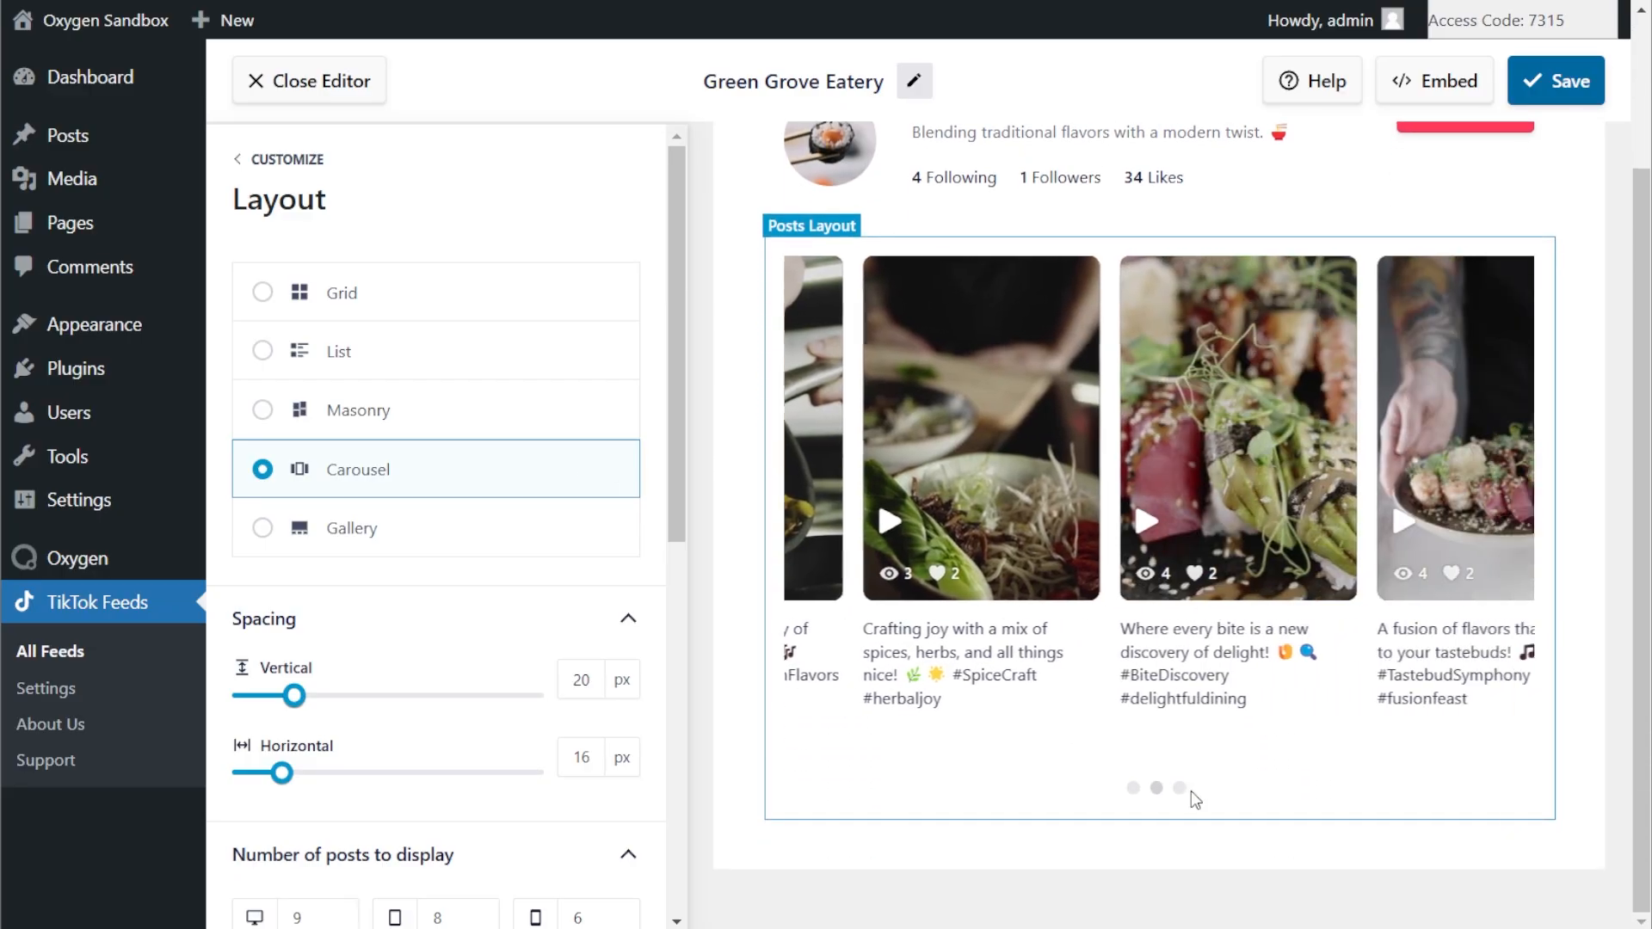
left_click(1180, 789)
left_click(1134, 789)
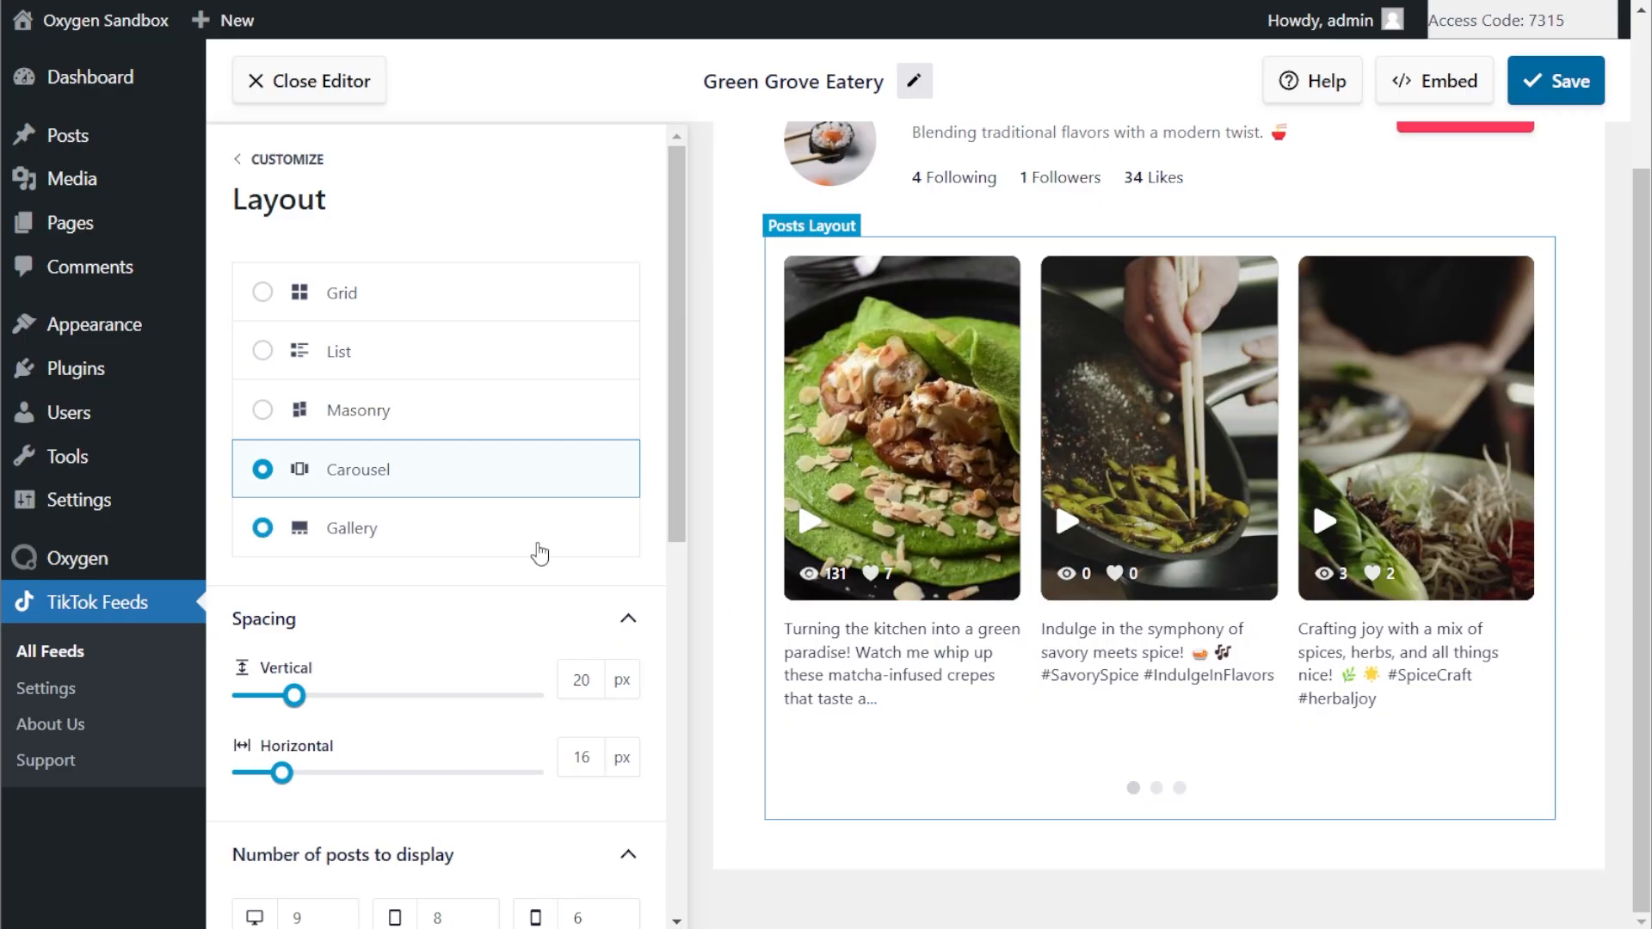
left_click(542, 551)
- Set the number of posts displayed on desktop to 5, save the feed and check the preview
scroll(539, 550, "down", 3)
scroll(539, 553, "down", 1)
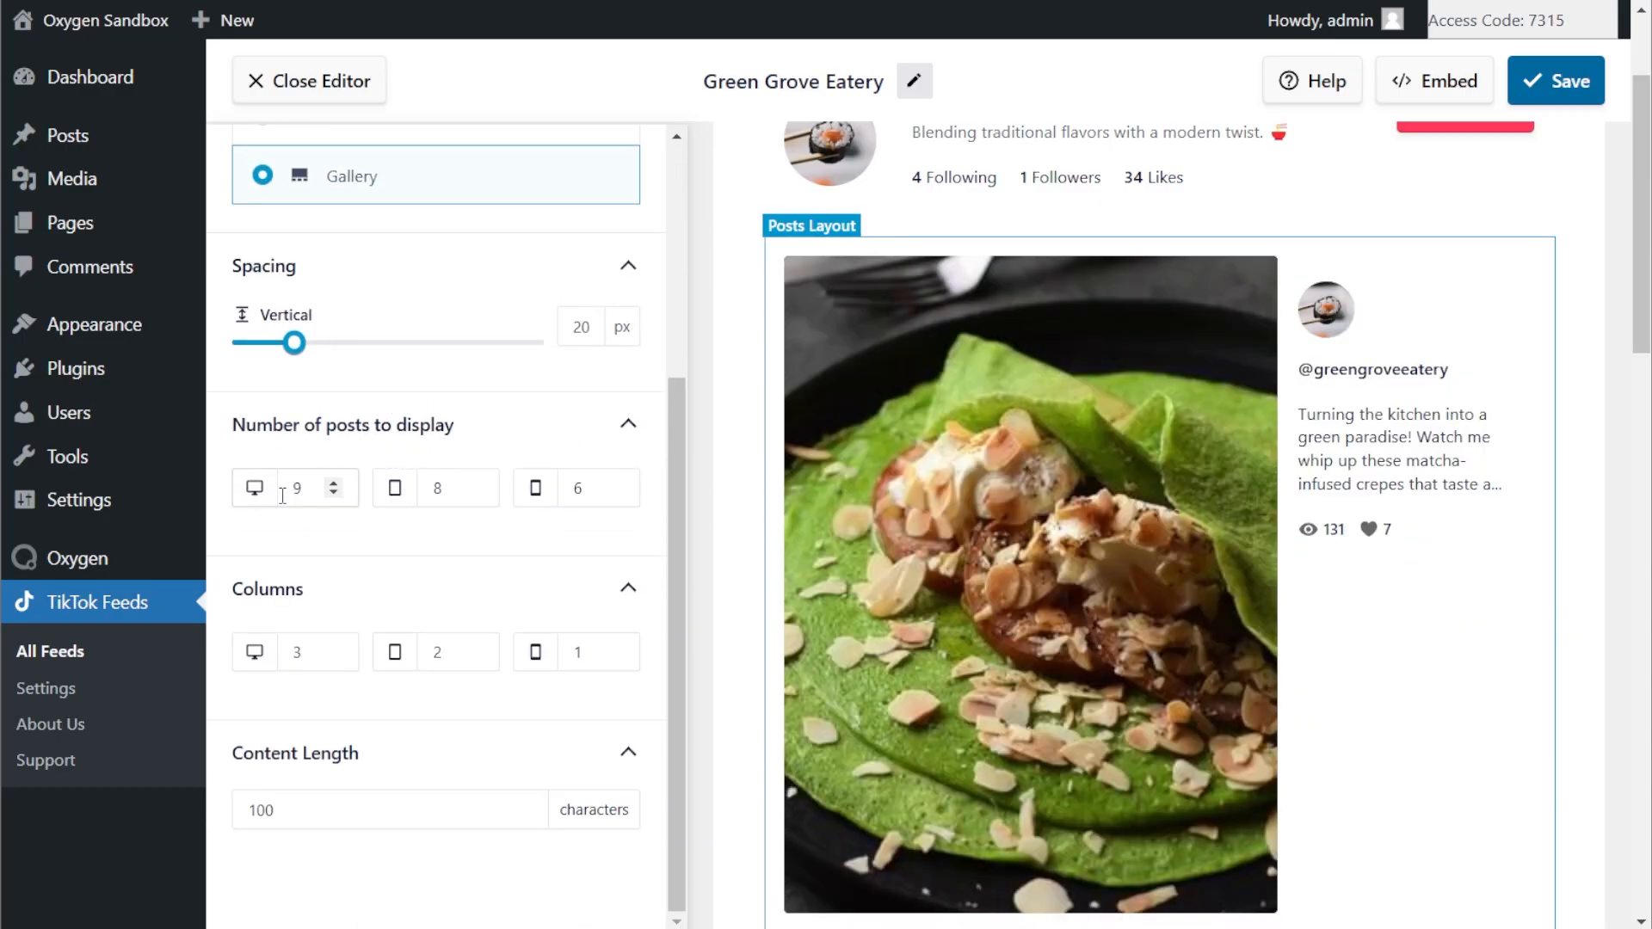
scroll(1050, 473, "down", 10)
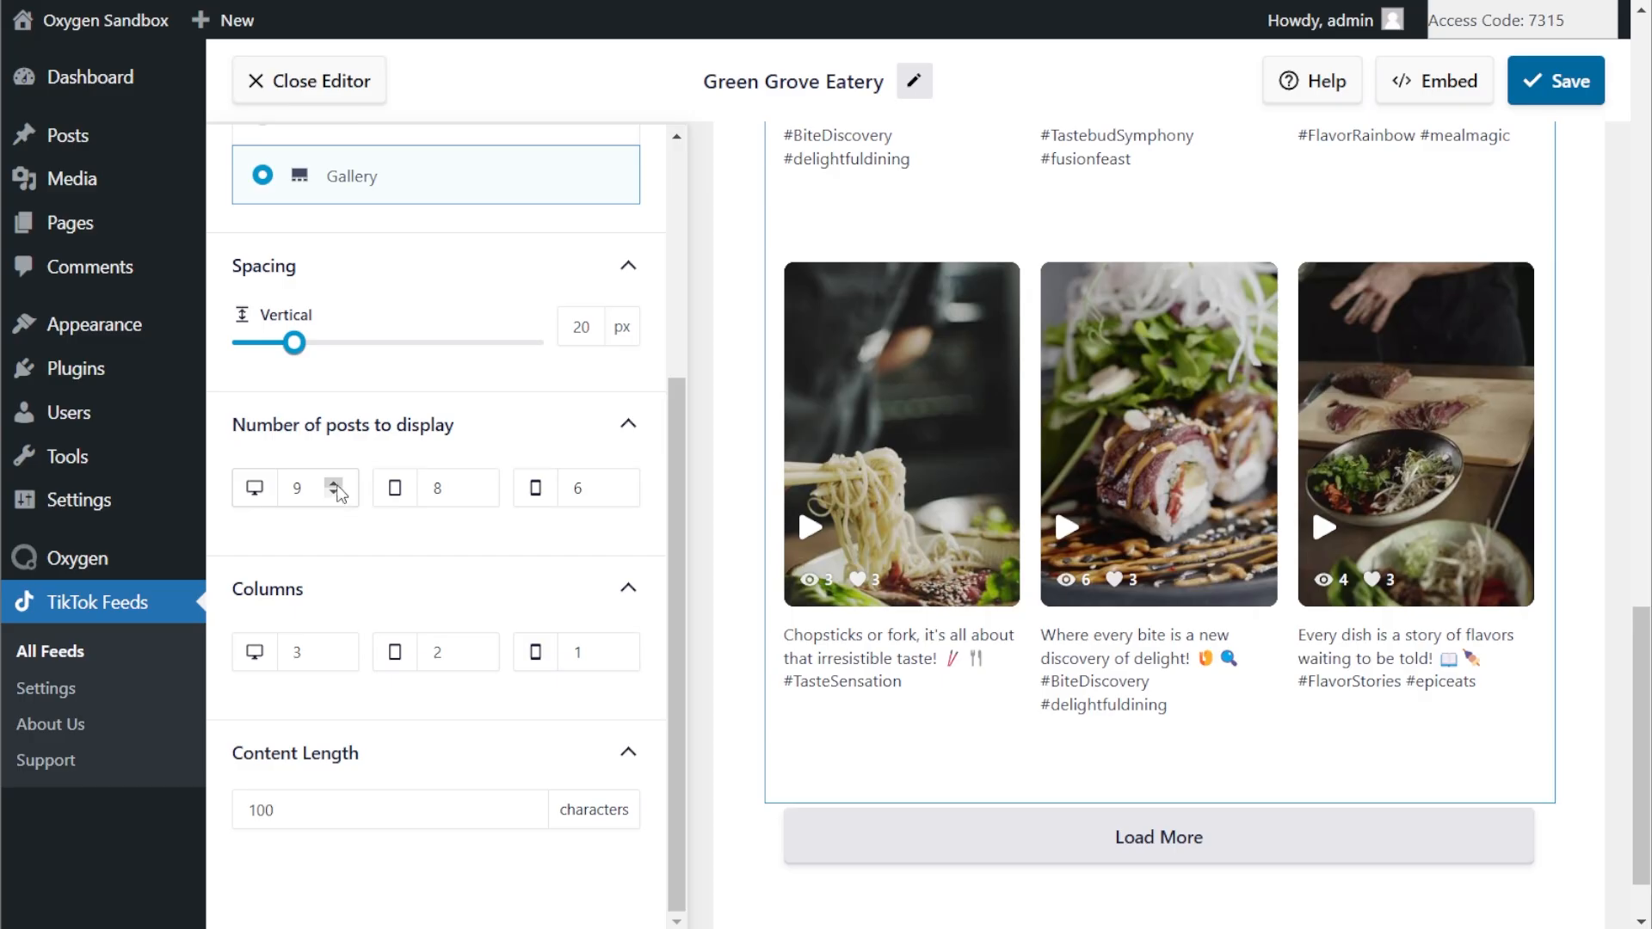
double_click(318, 492)
type("5")
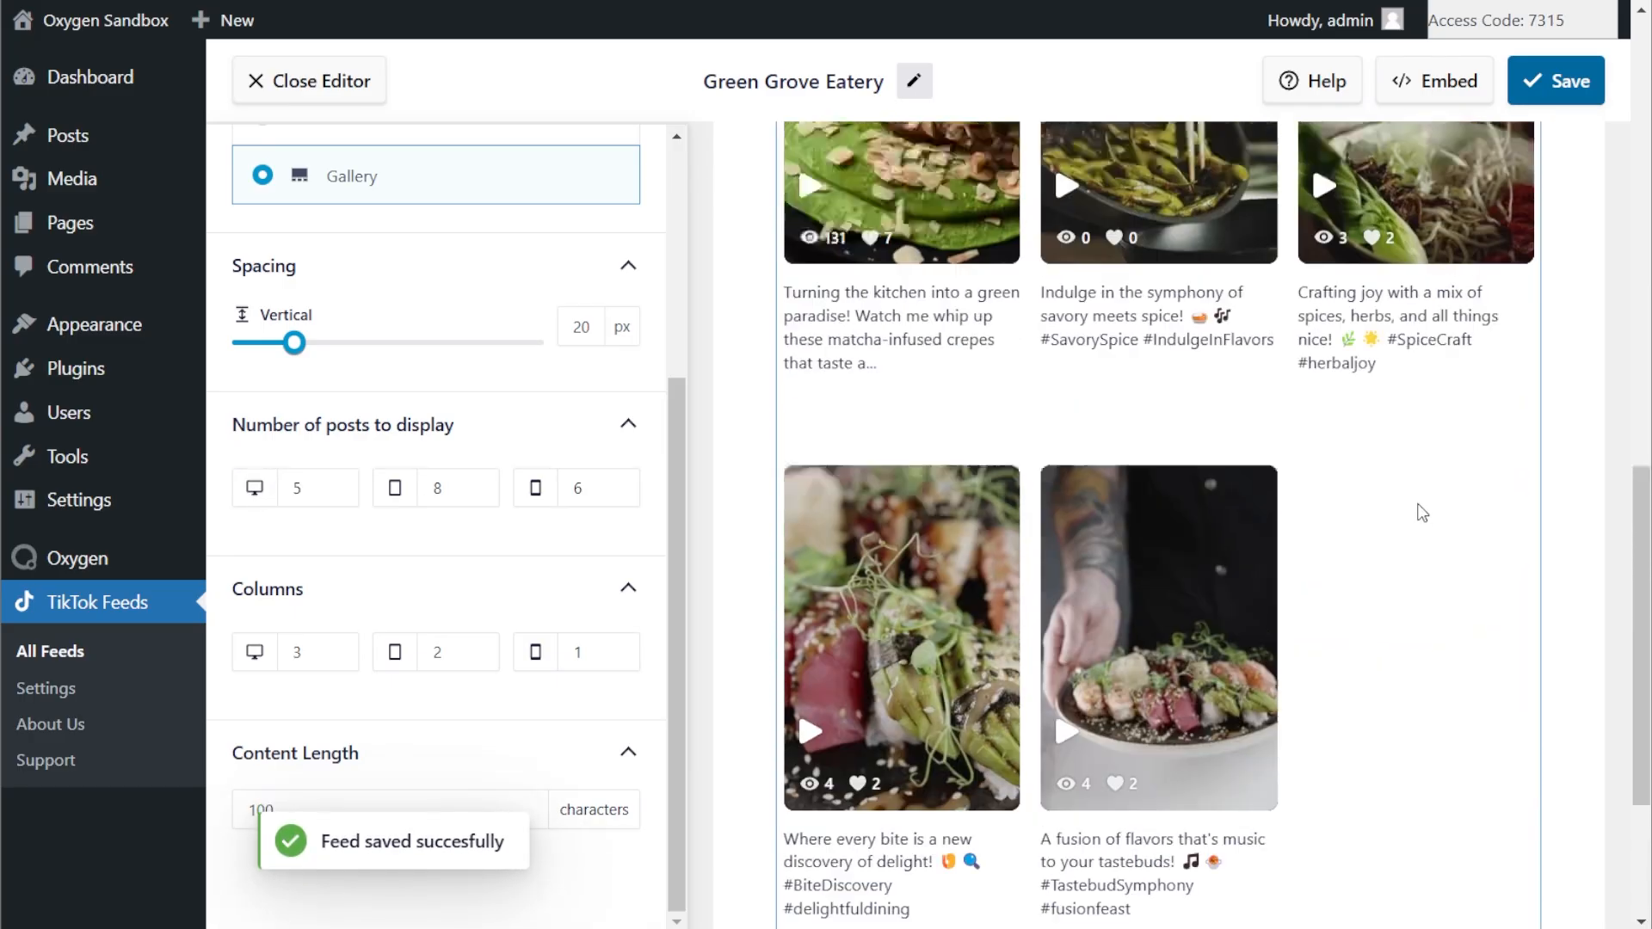
scroll(1422, 514, "down", 8)
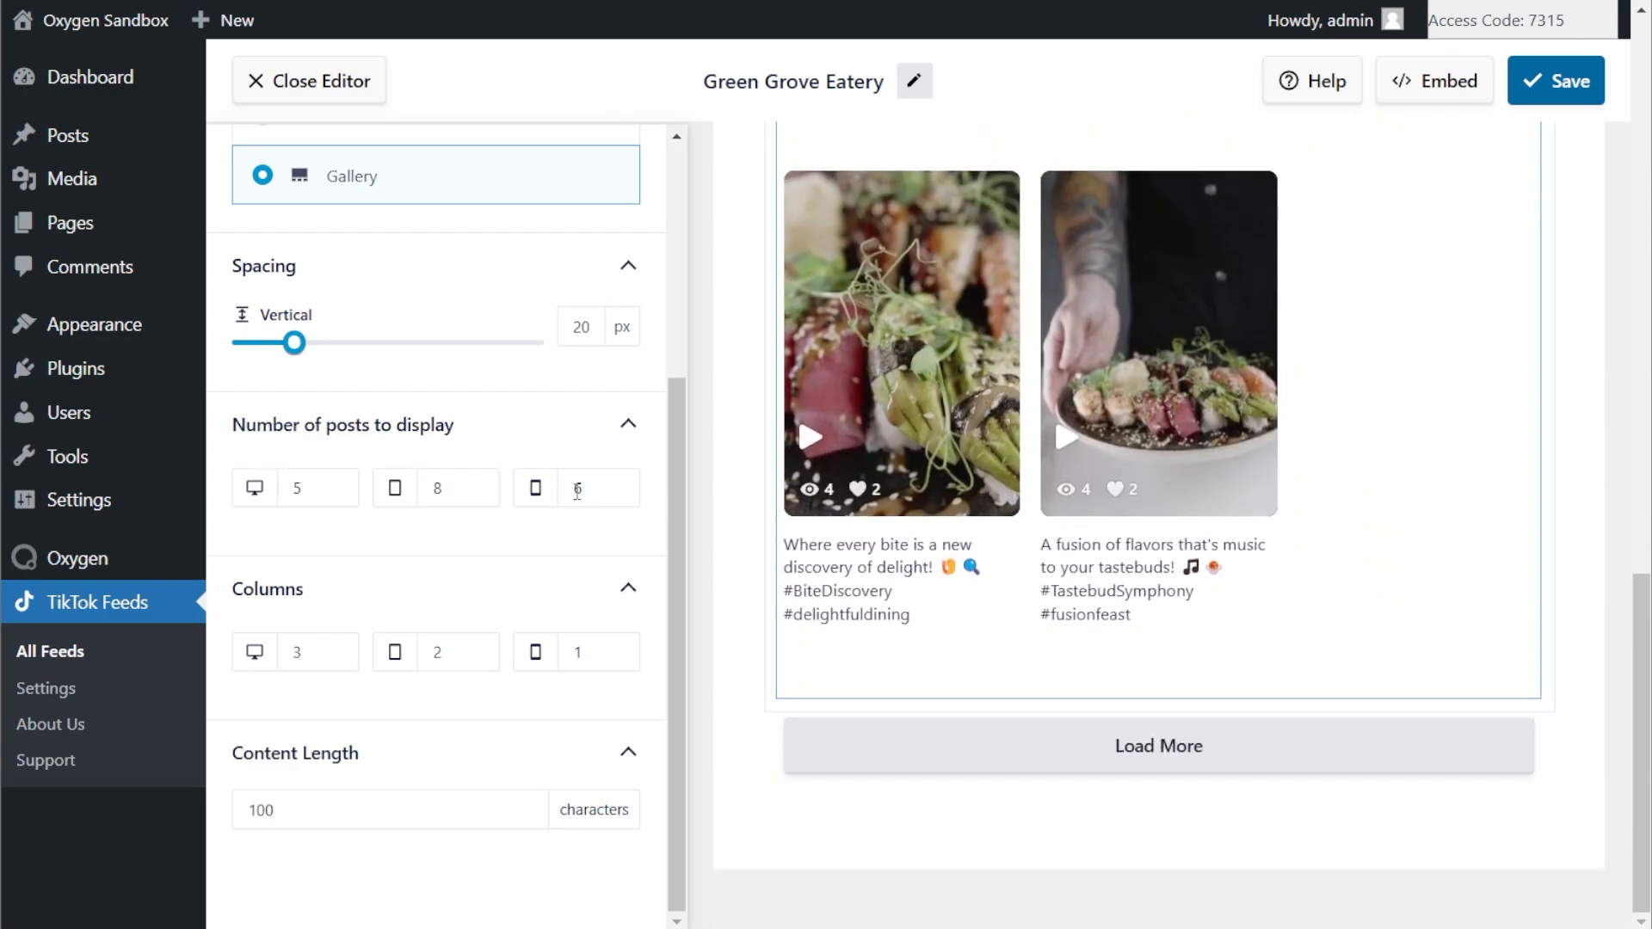
- Set the number of posts displayed on desktop to 6 and check the feed preview
left_click(333, 483)
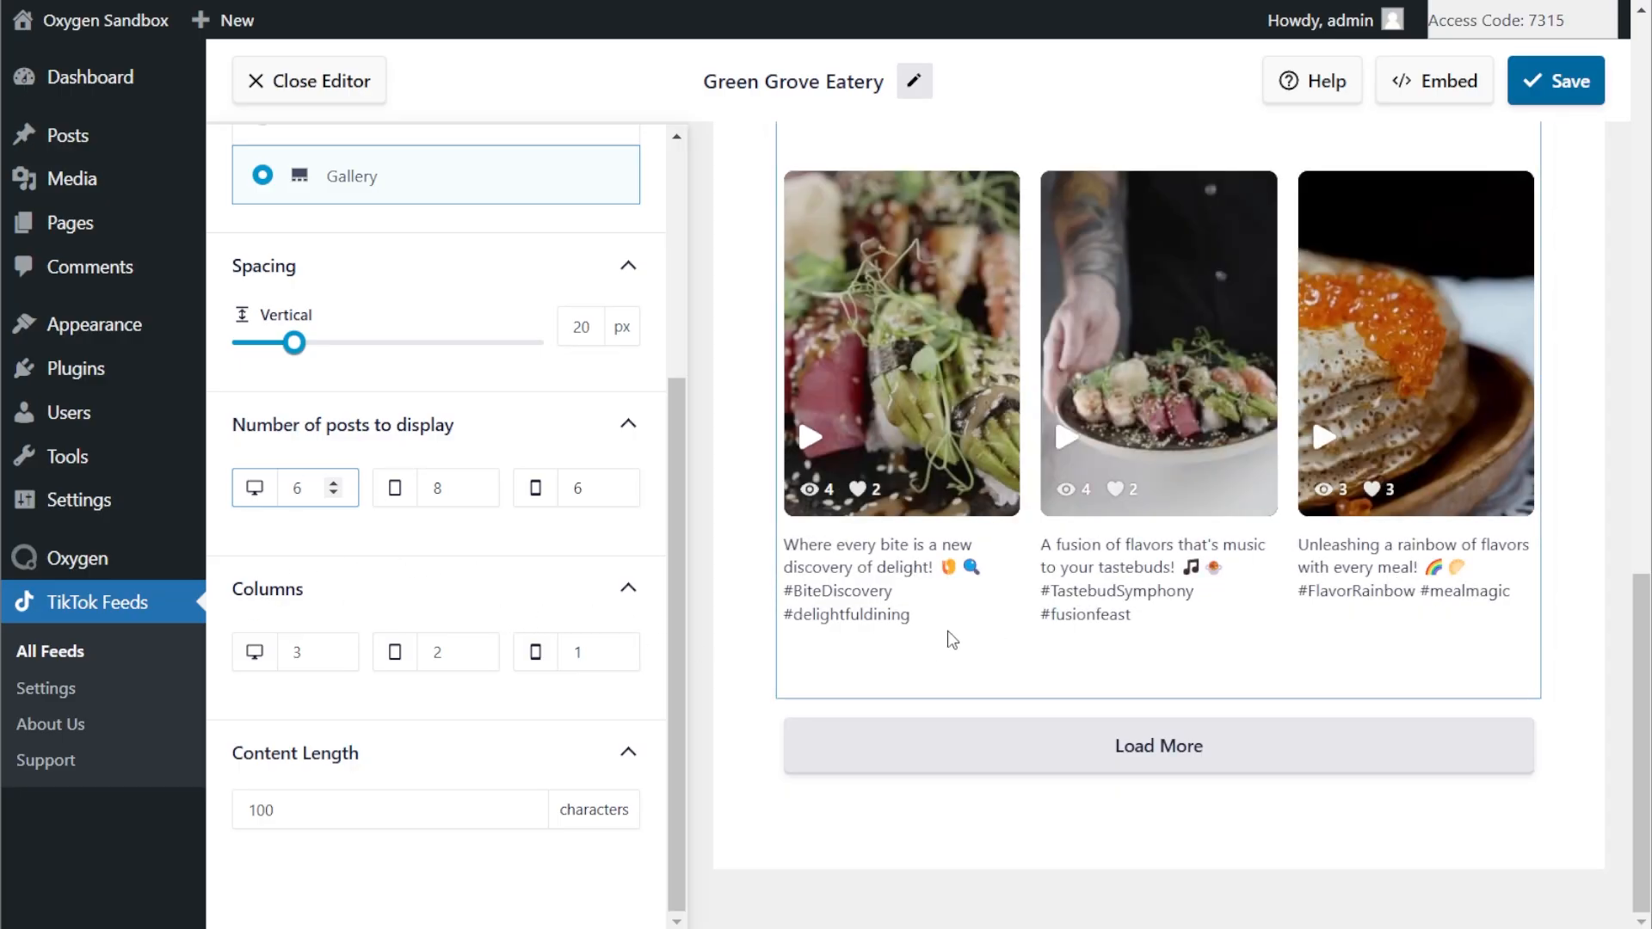
scroll(942, 516, "up", 4)
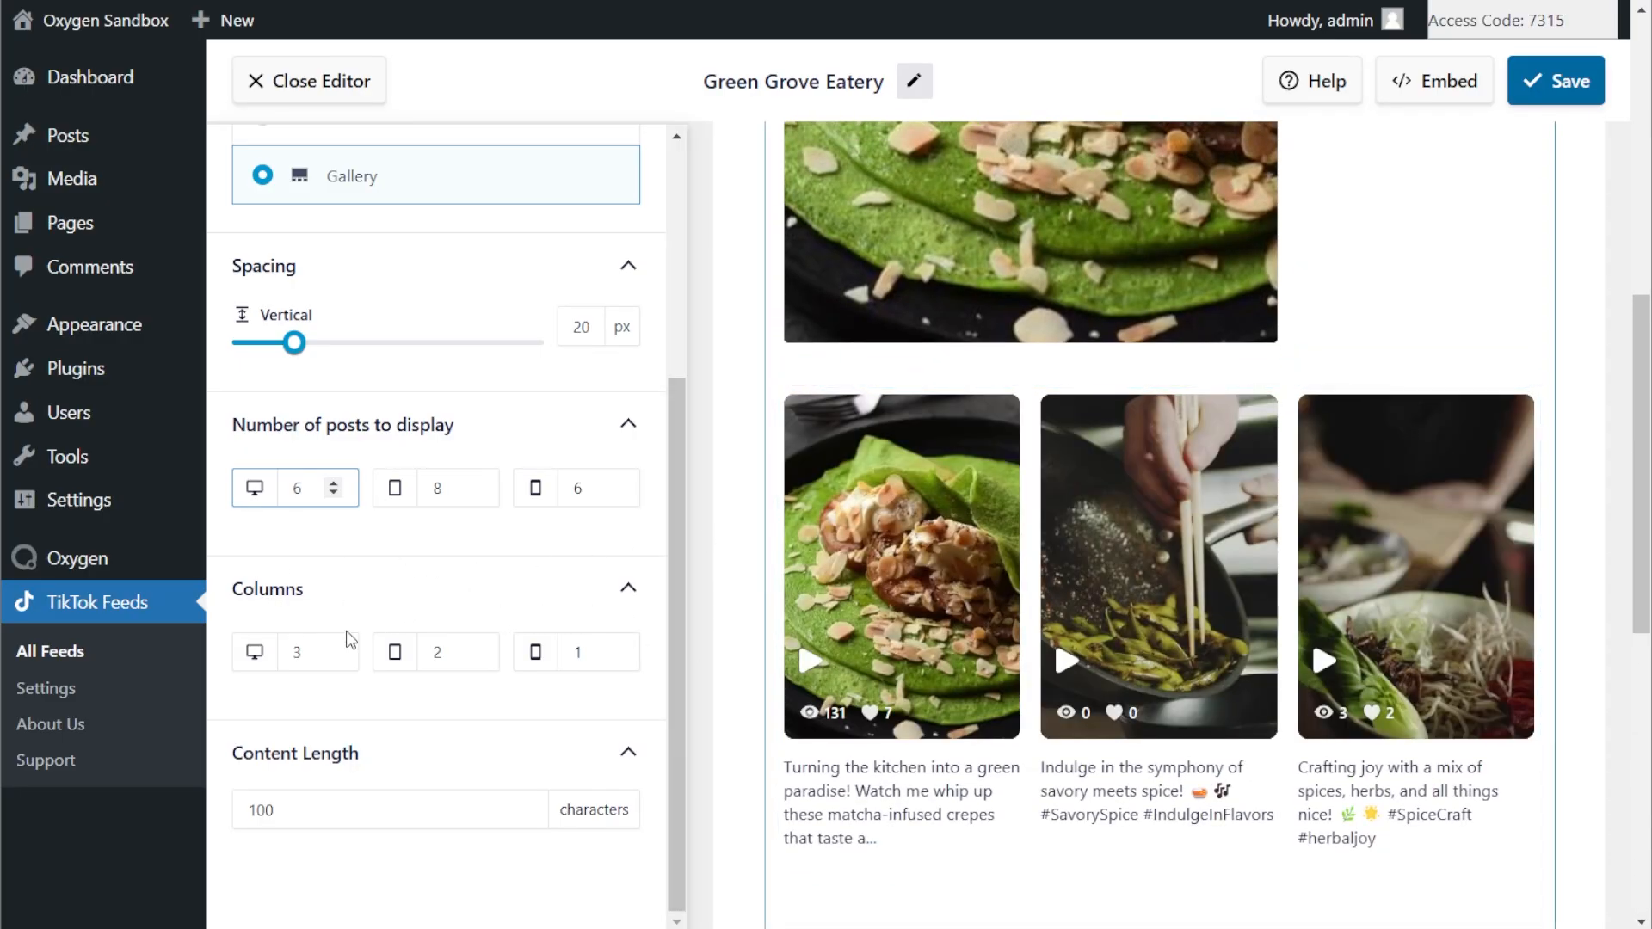
- Try two desktop columns for the feed, restore three columns and save the feed
left_click(333, 659)
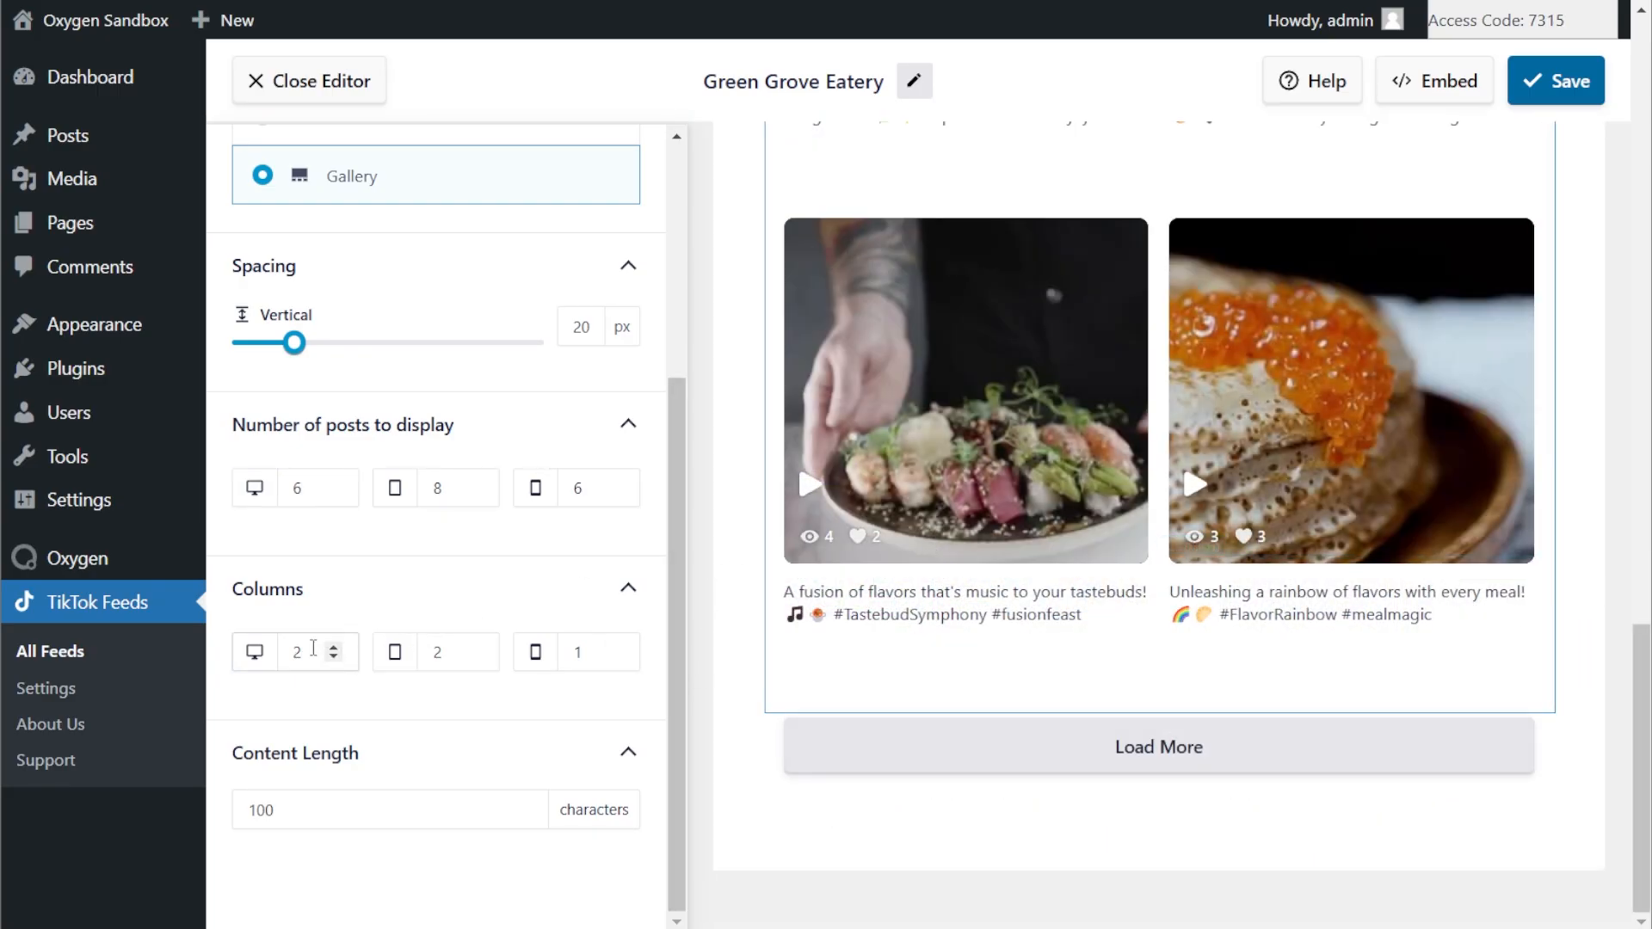
left_click(331, 648)
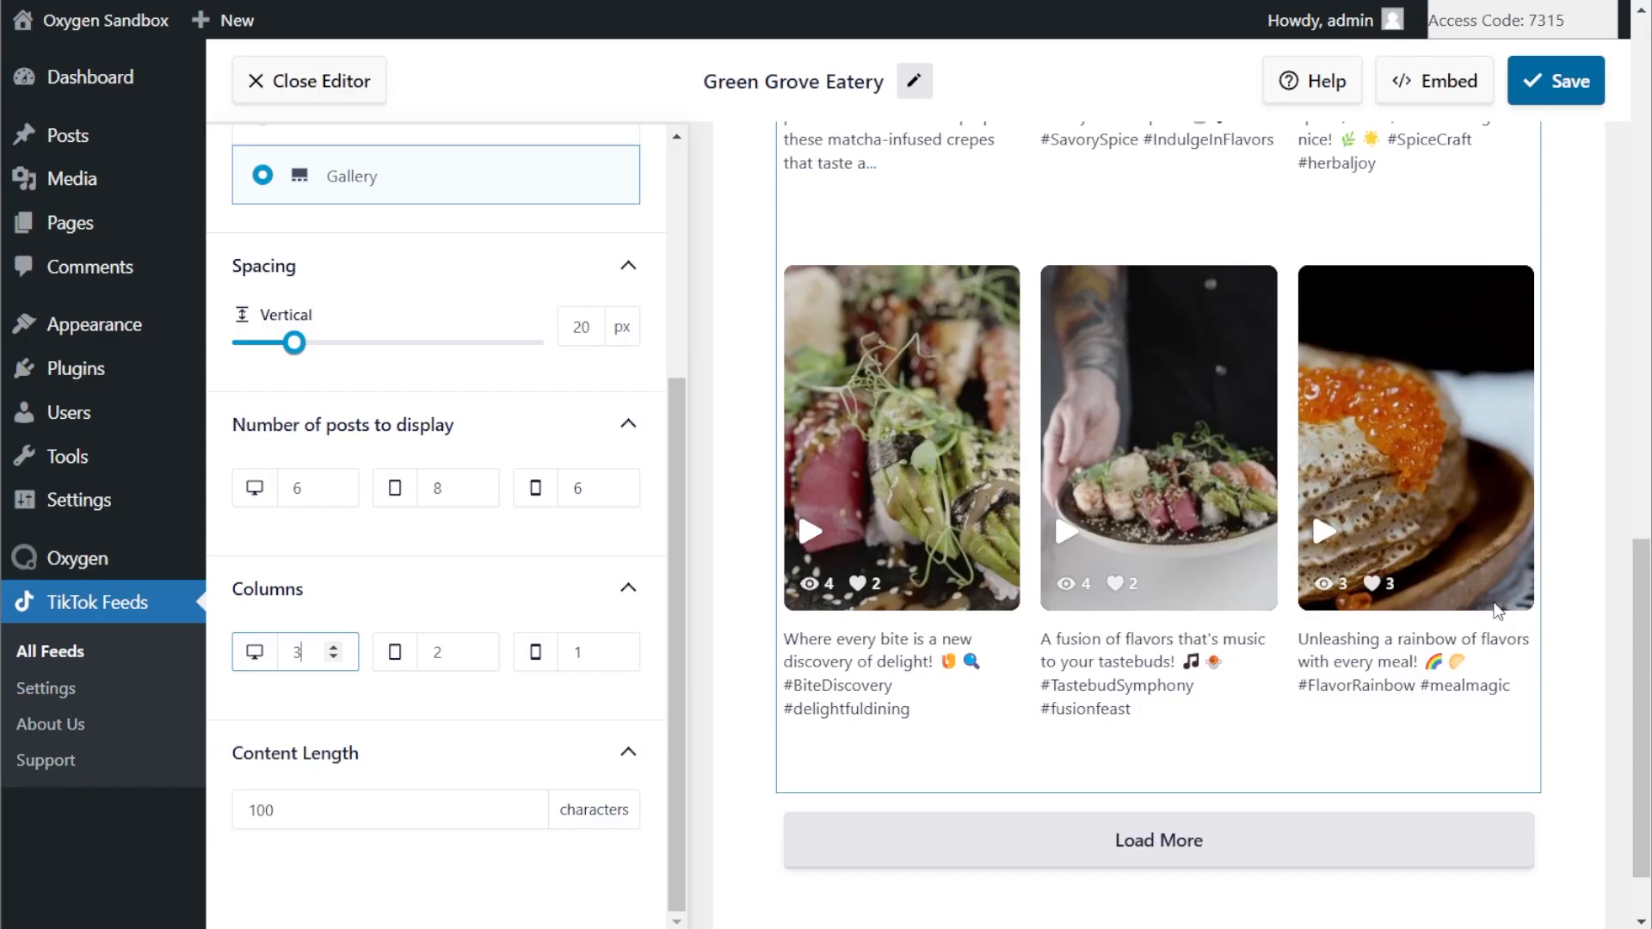
left_click(1539, 81)
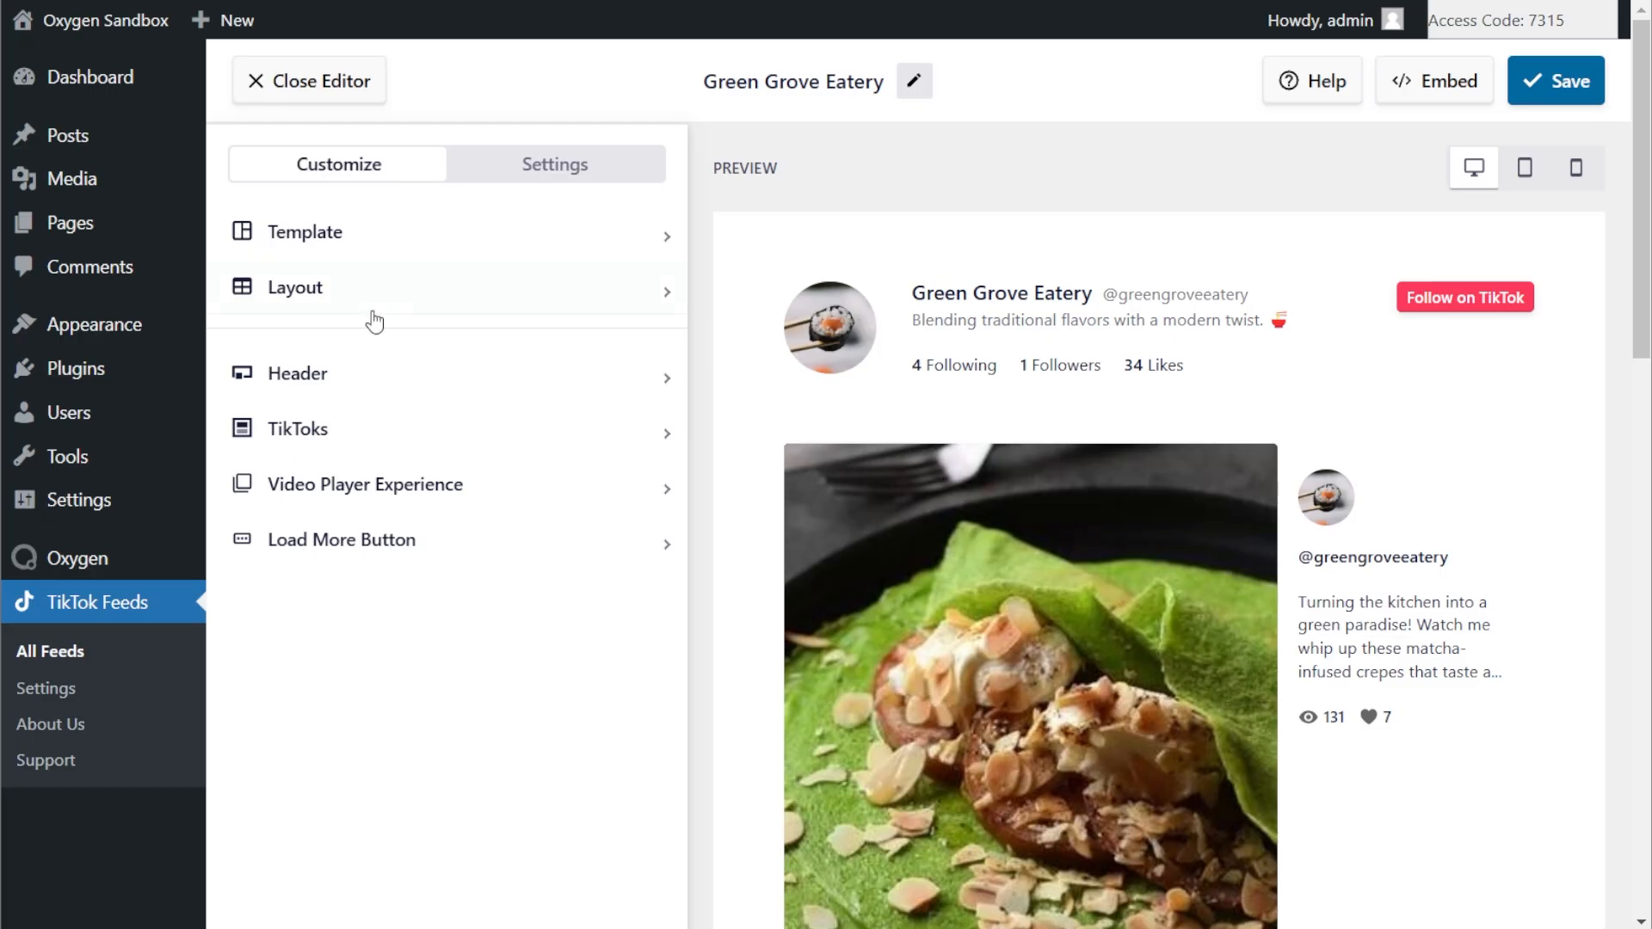
- Try hiding the feed header's profile picture, name, username and button, and show them all again
left_click(375, 375)
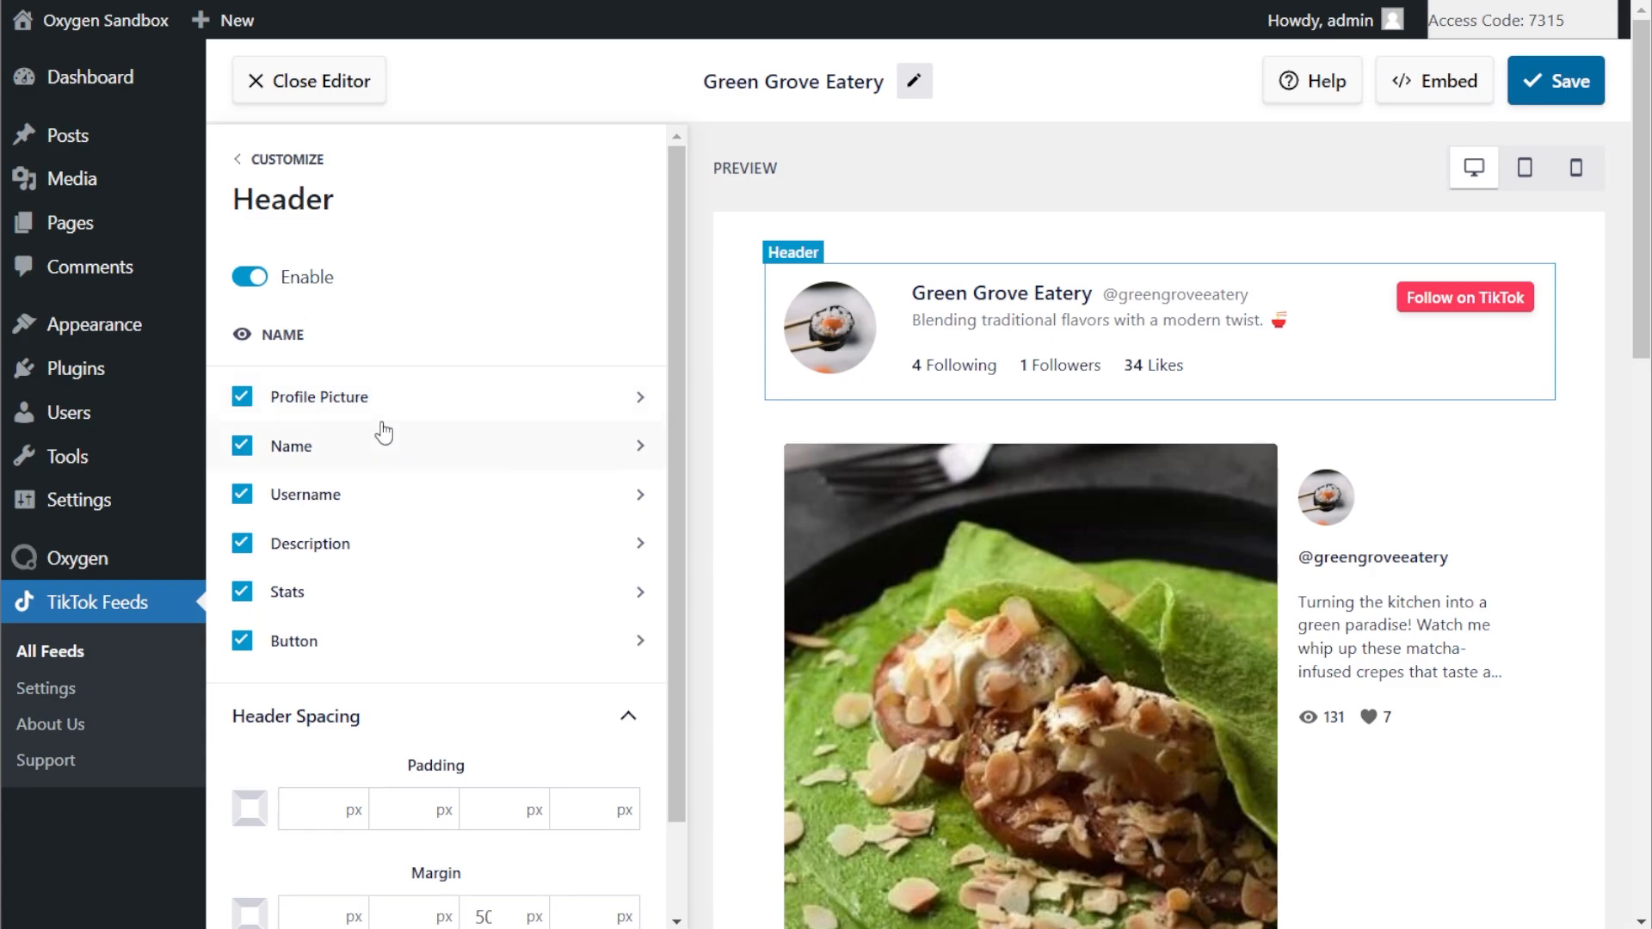
left_click(244, 400)
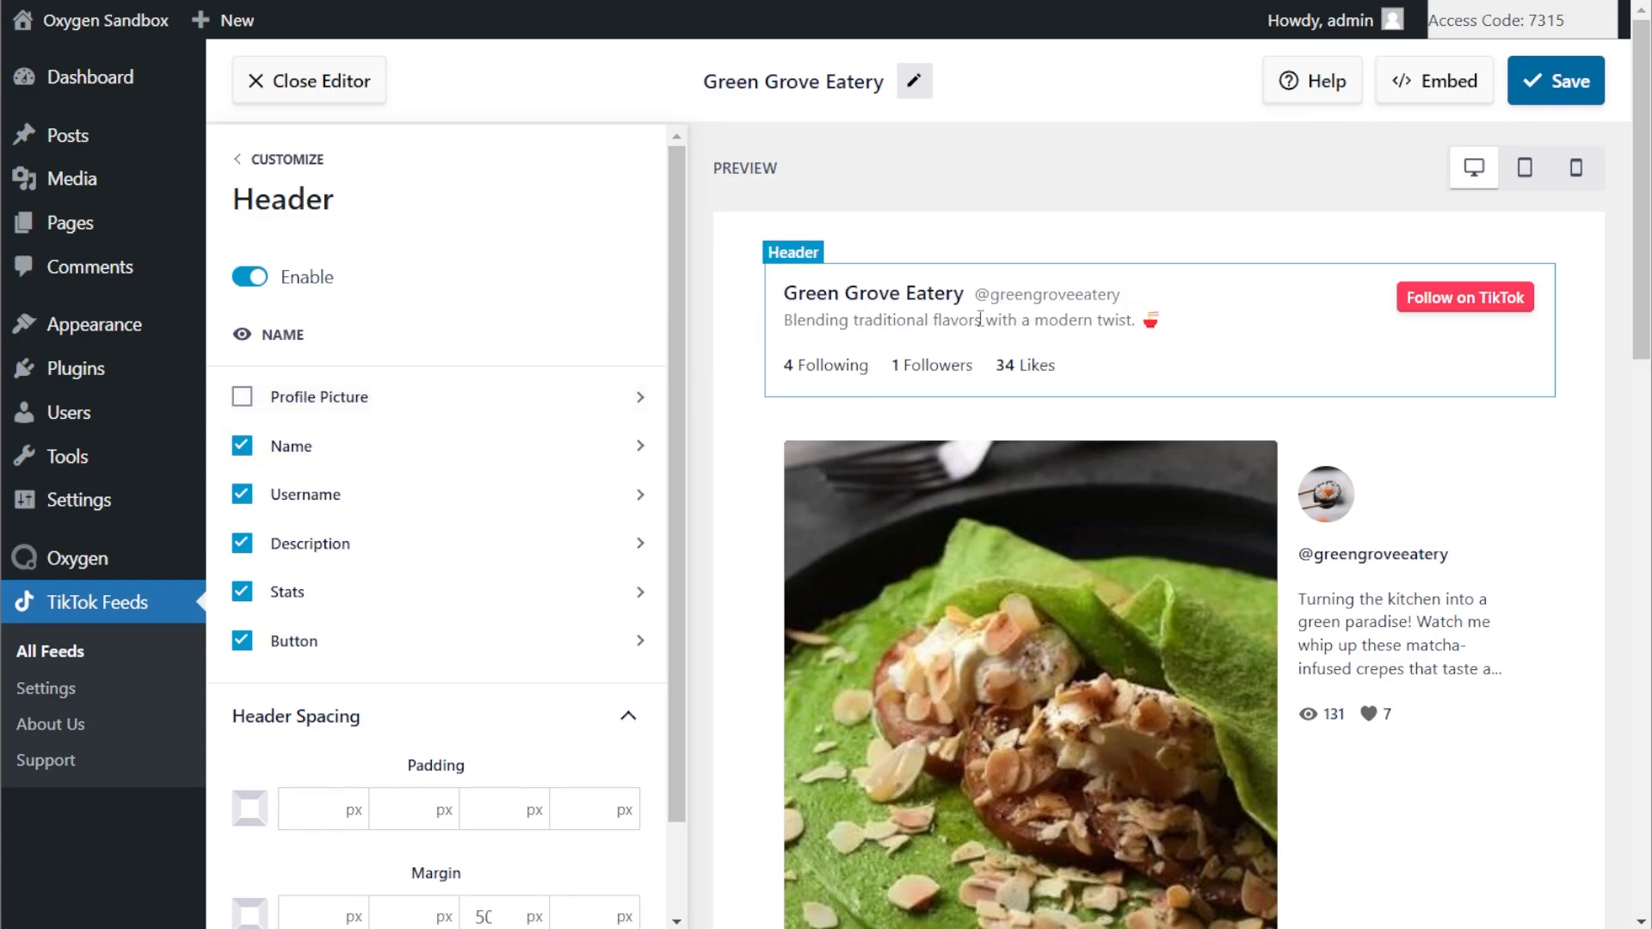
left_click(244, 398)
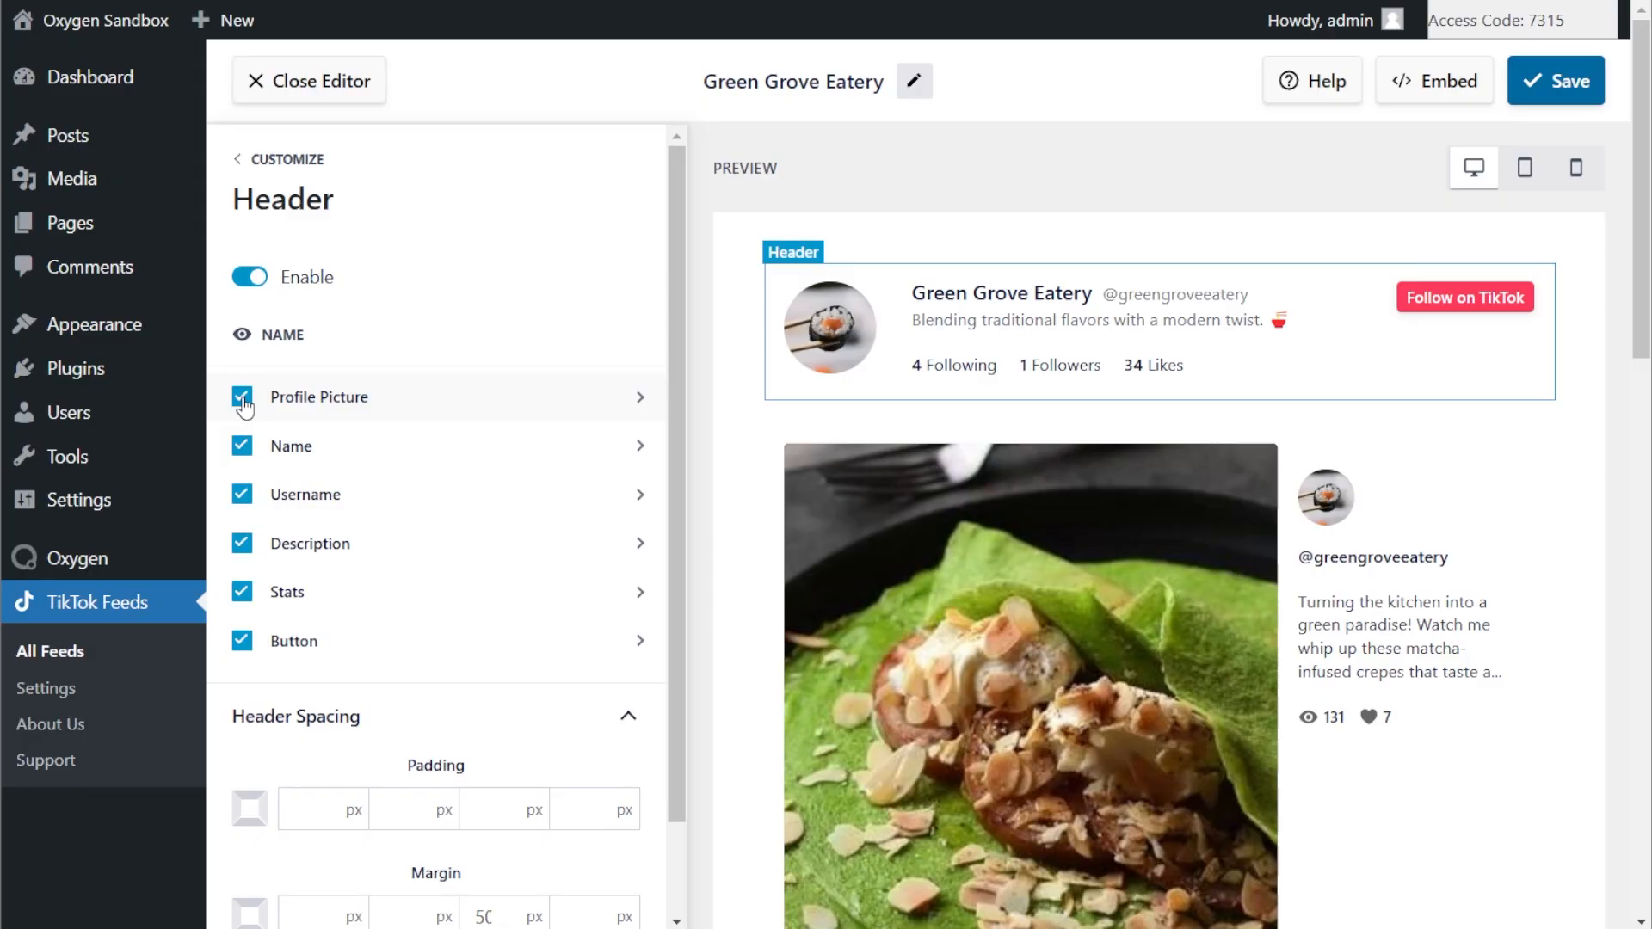
left_click(242, 446)
left_click(243, 495)
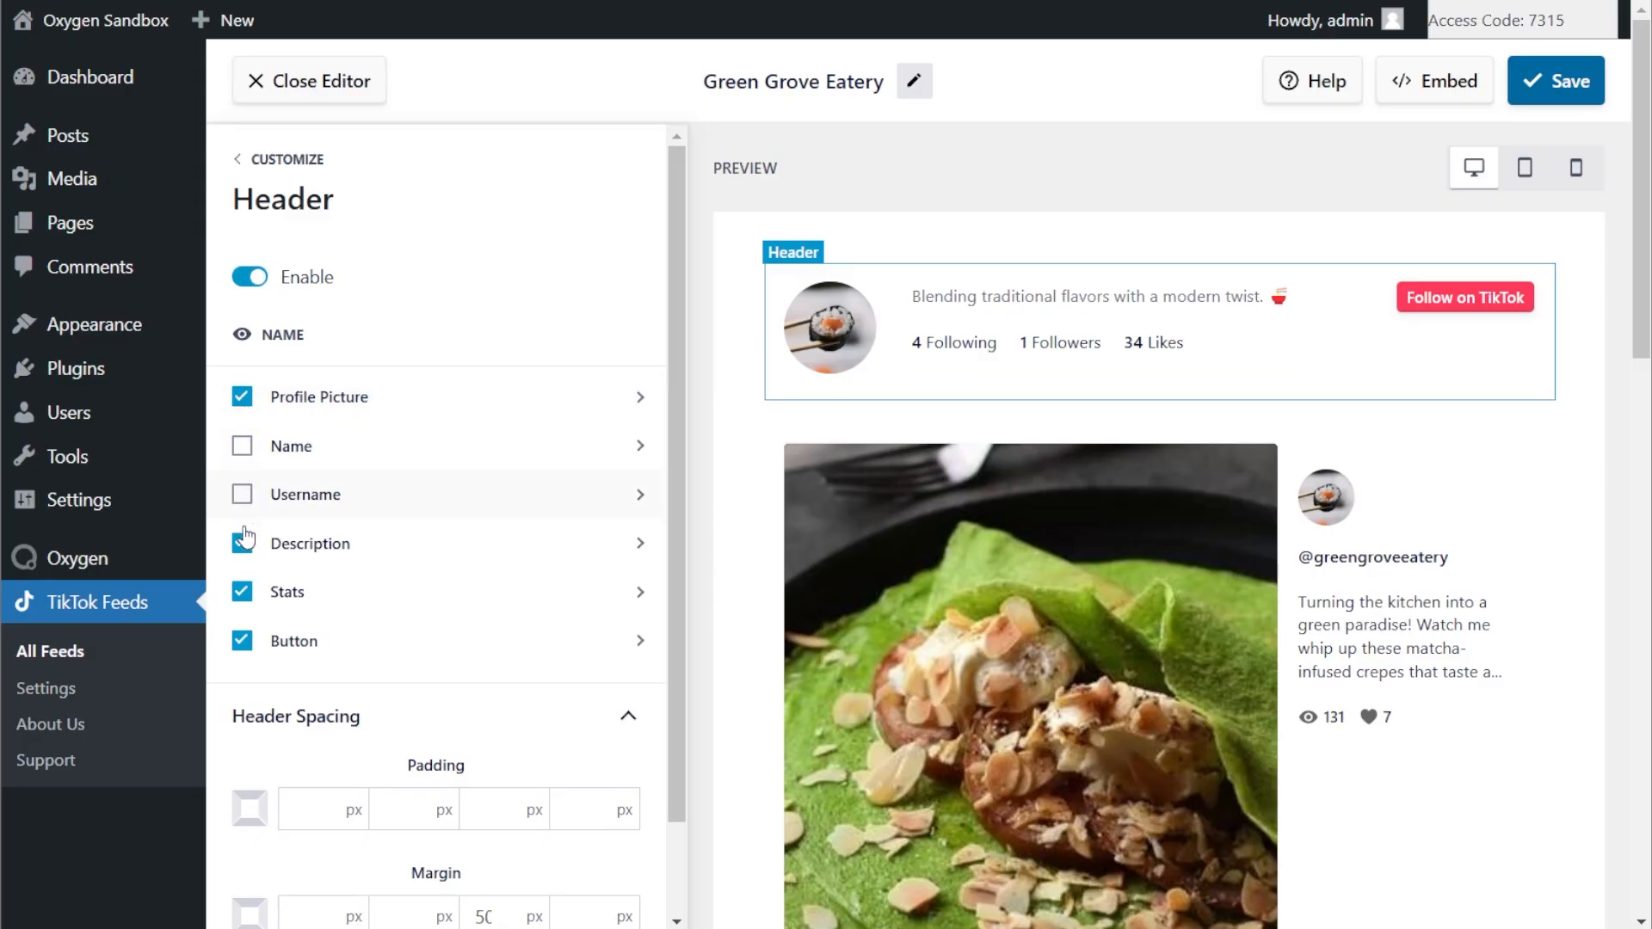
left_click(242, 641)
left_click(242, 641)
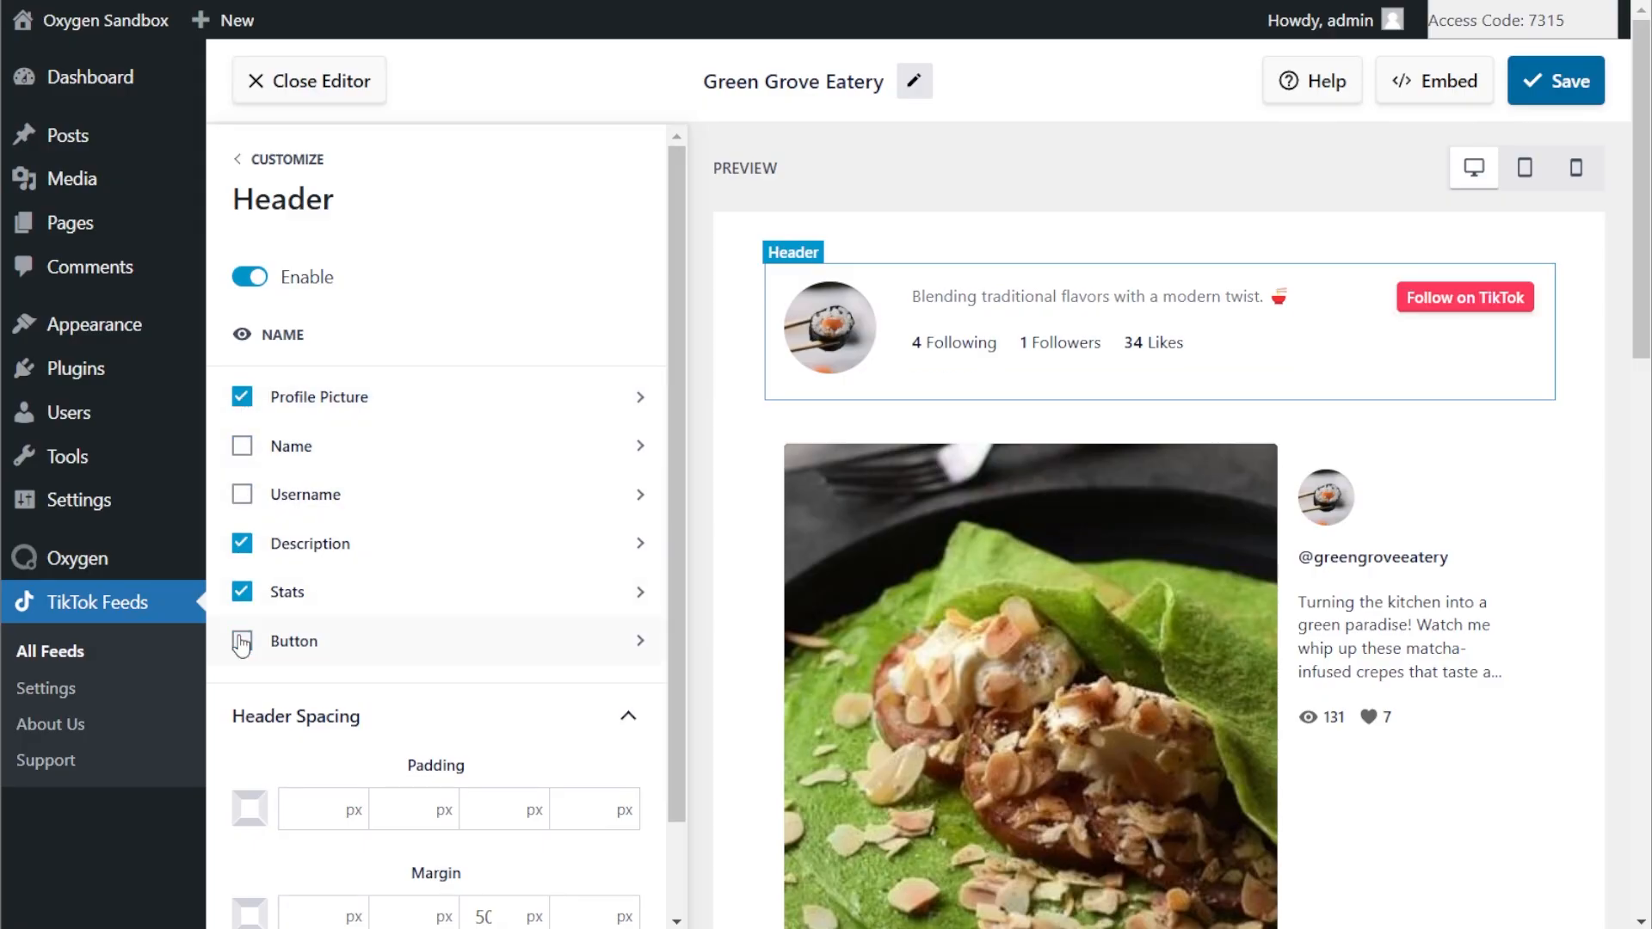
left_click(242, 446)
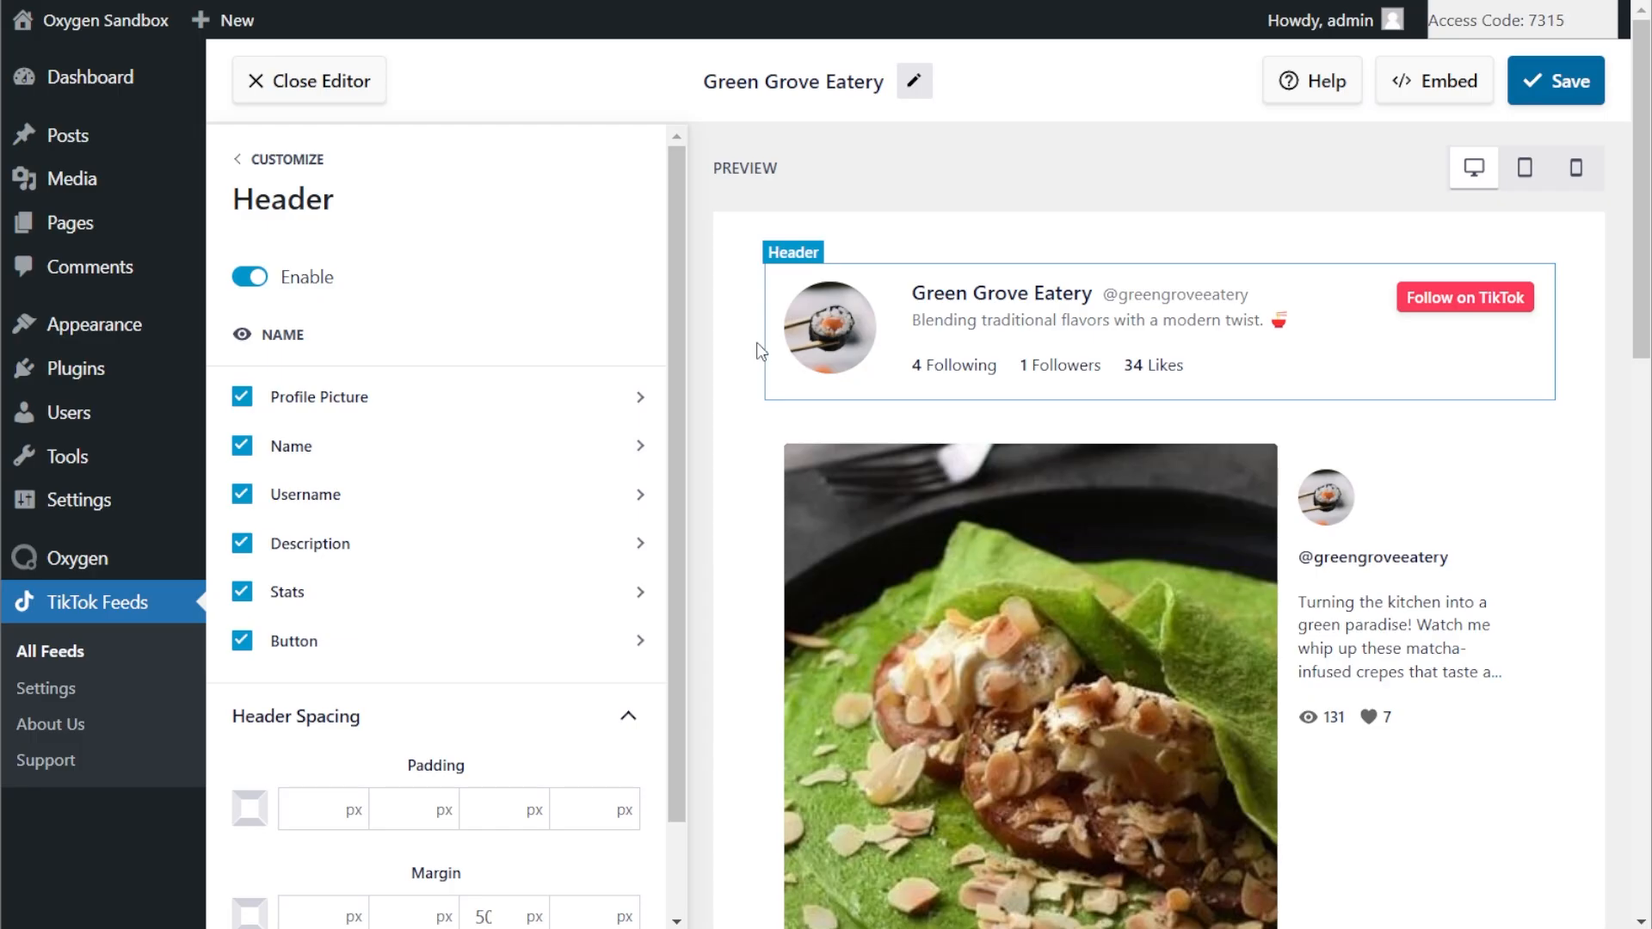
- Disable the whole feed header to compare the preview, enable it again and save the feed
left_click(250, 277)
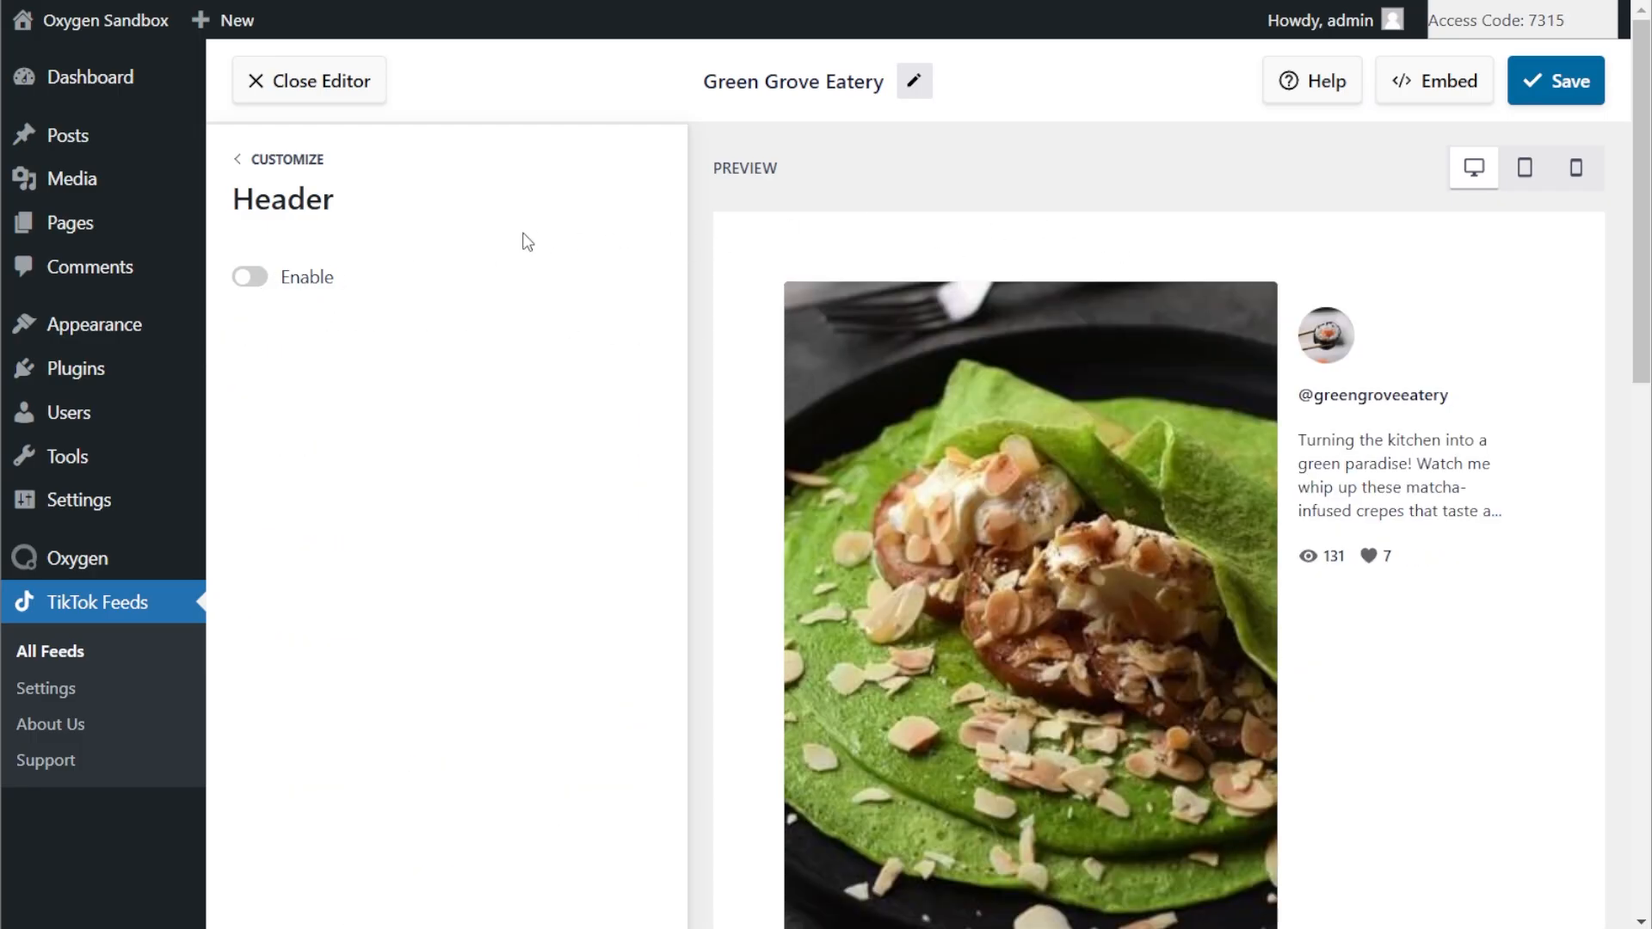
left_click(251, 277)
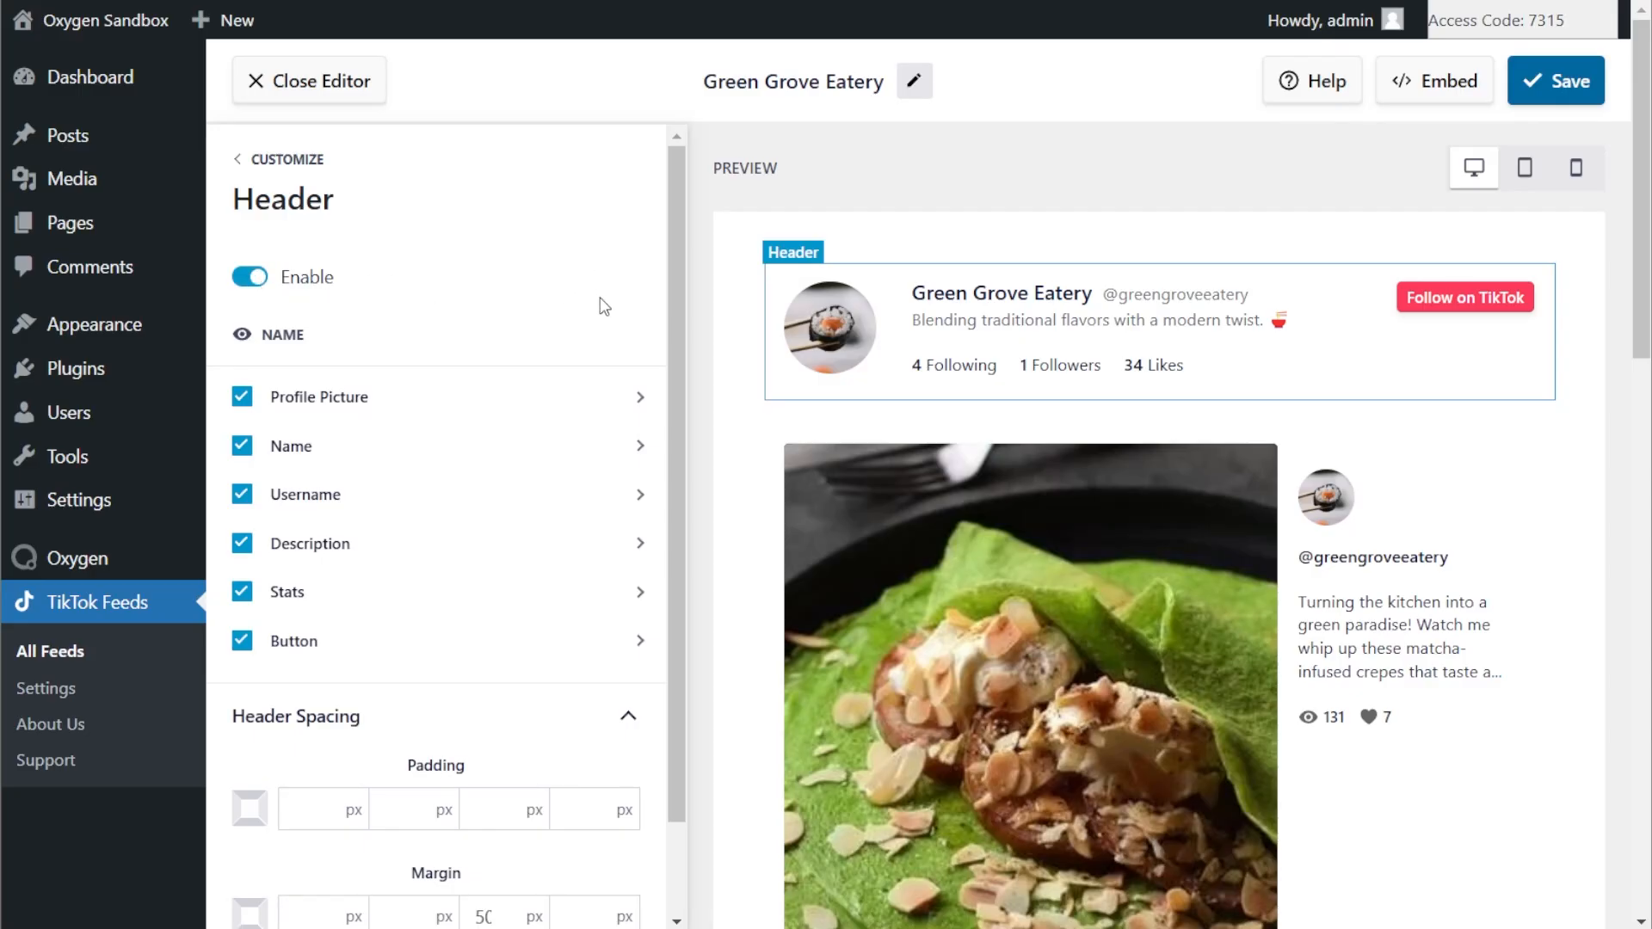
left_click(1534, 99)
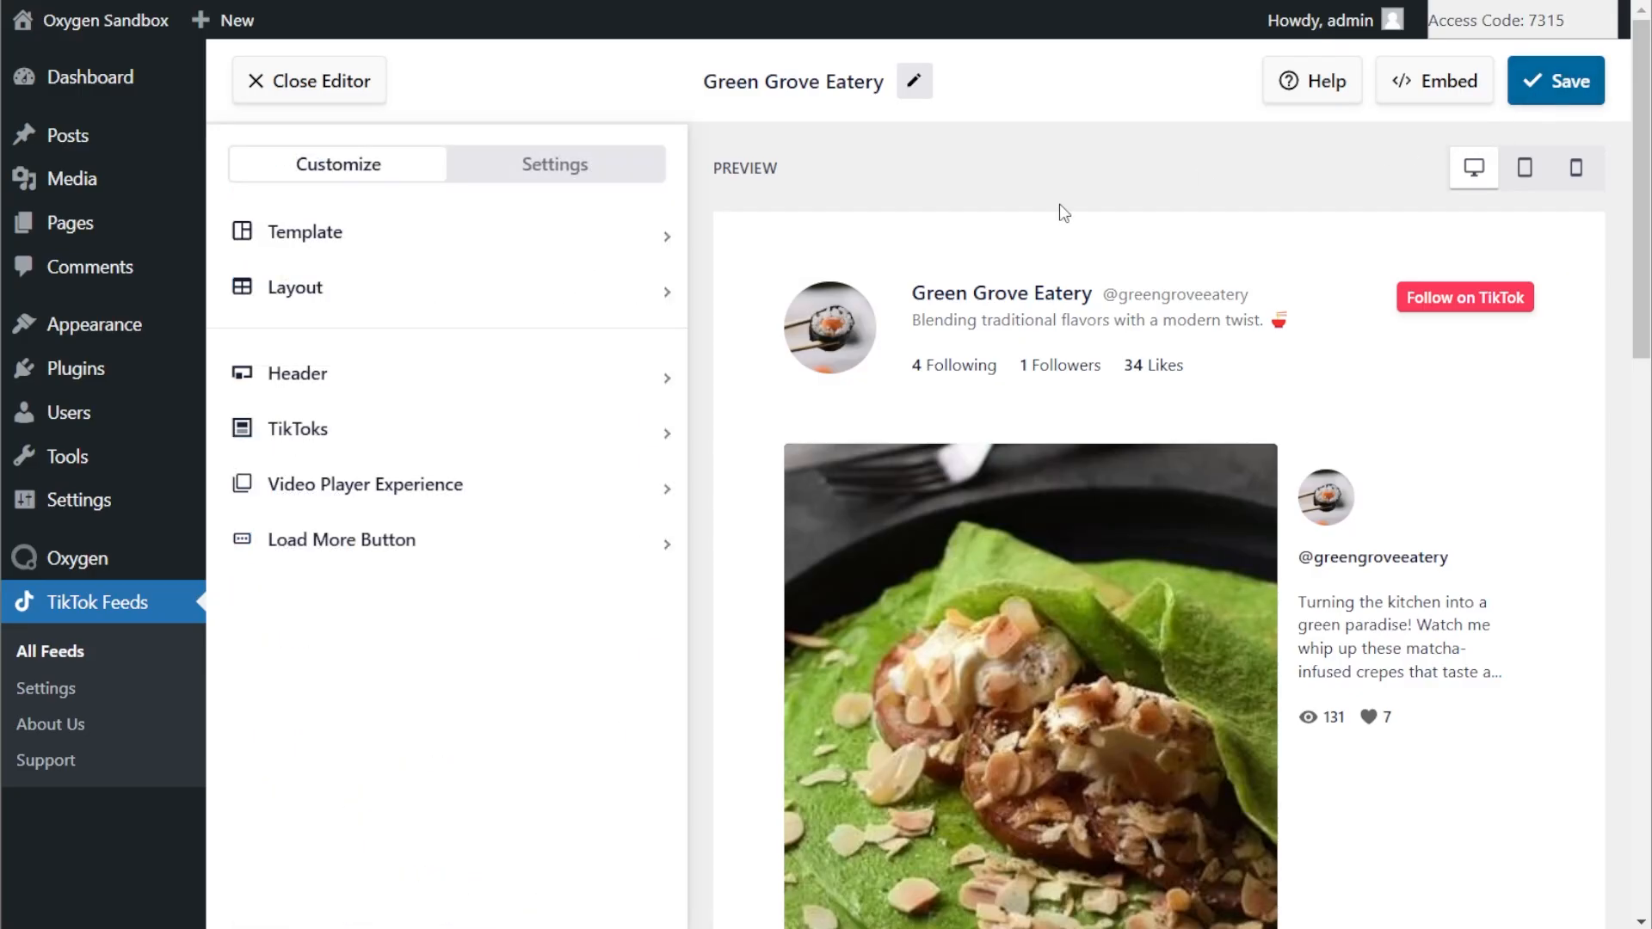
- Filter out posts containing the word "spice" from the feed, check the preview and save the feed
left_click(608, 172)
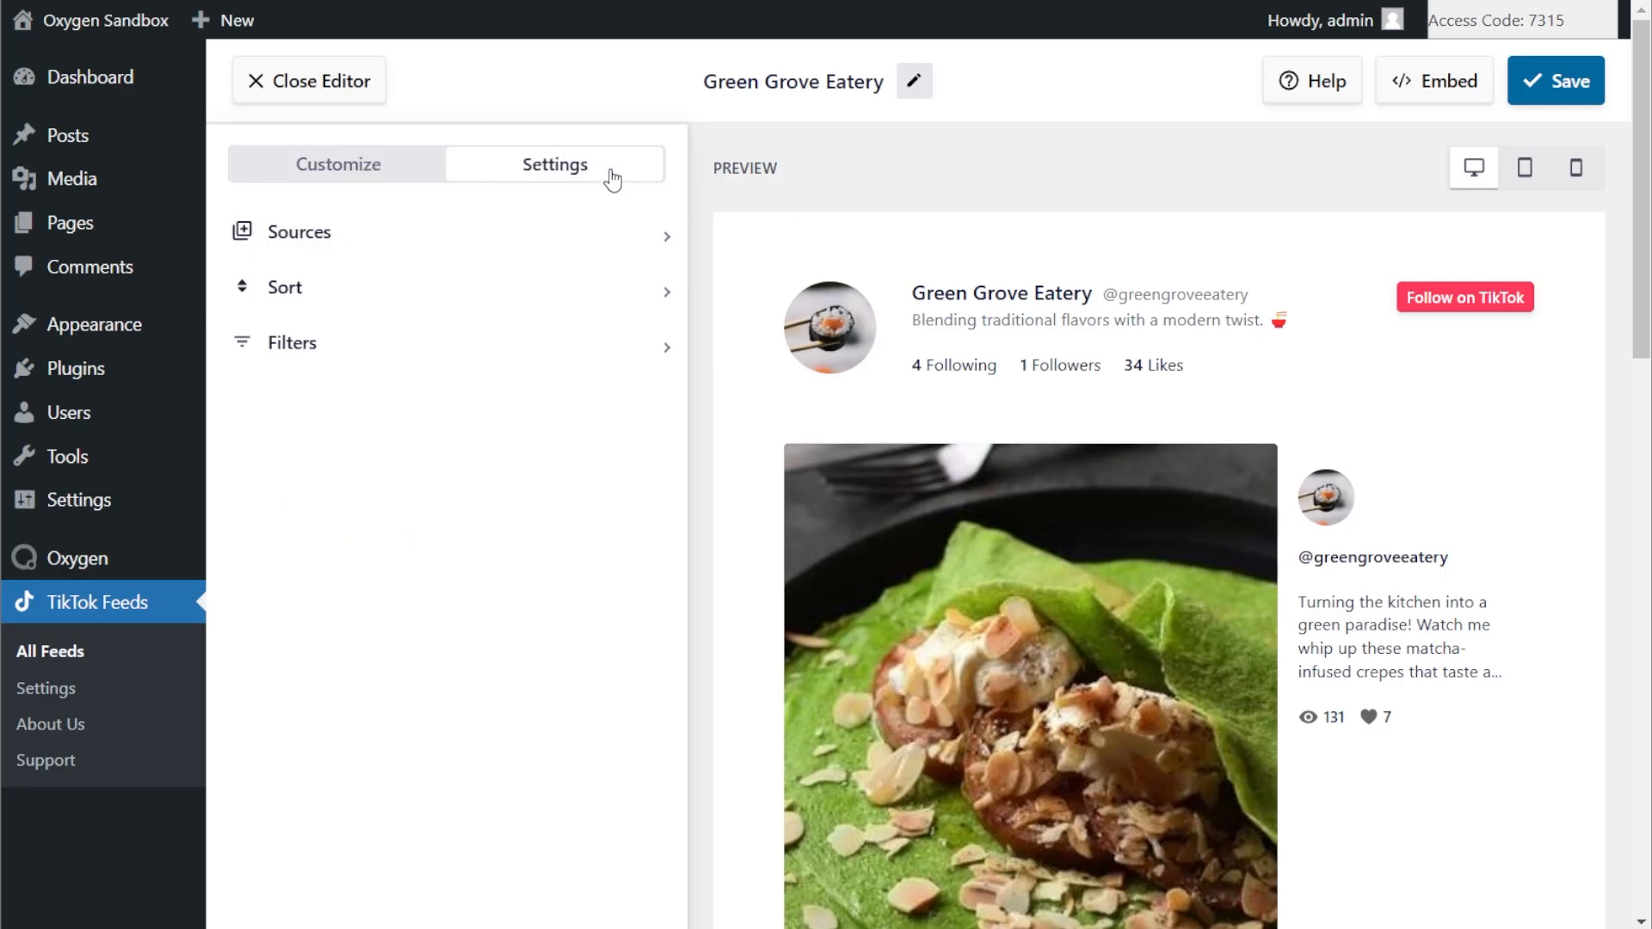
left_click(446, 359)
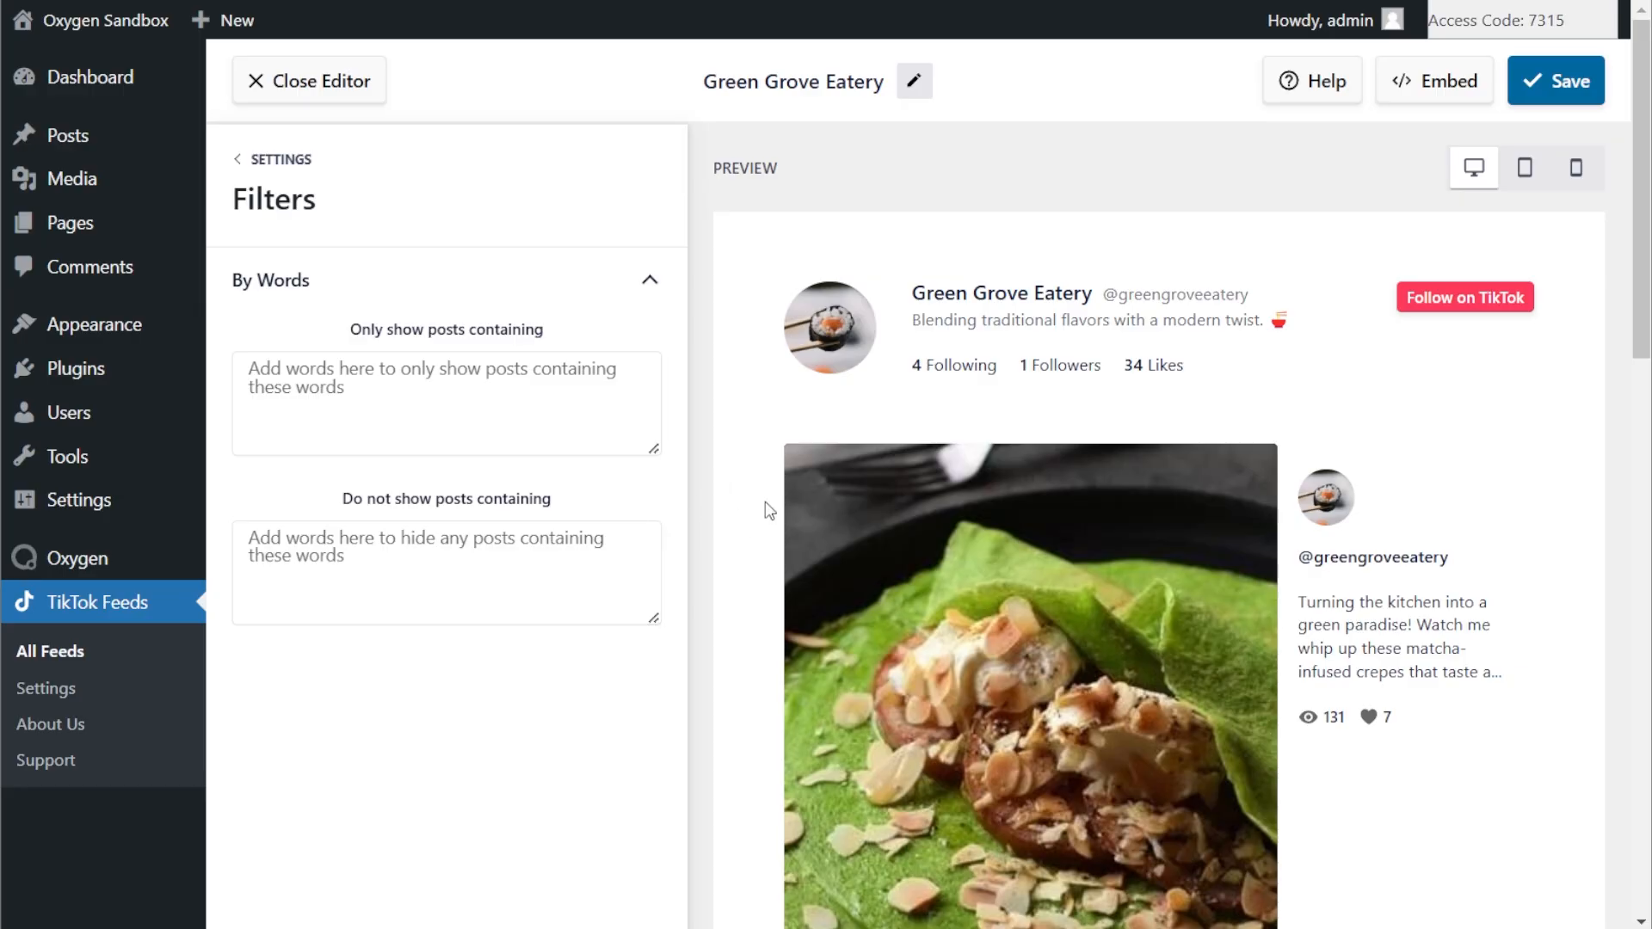
scroll(769, 510, "down", 10)
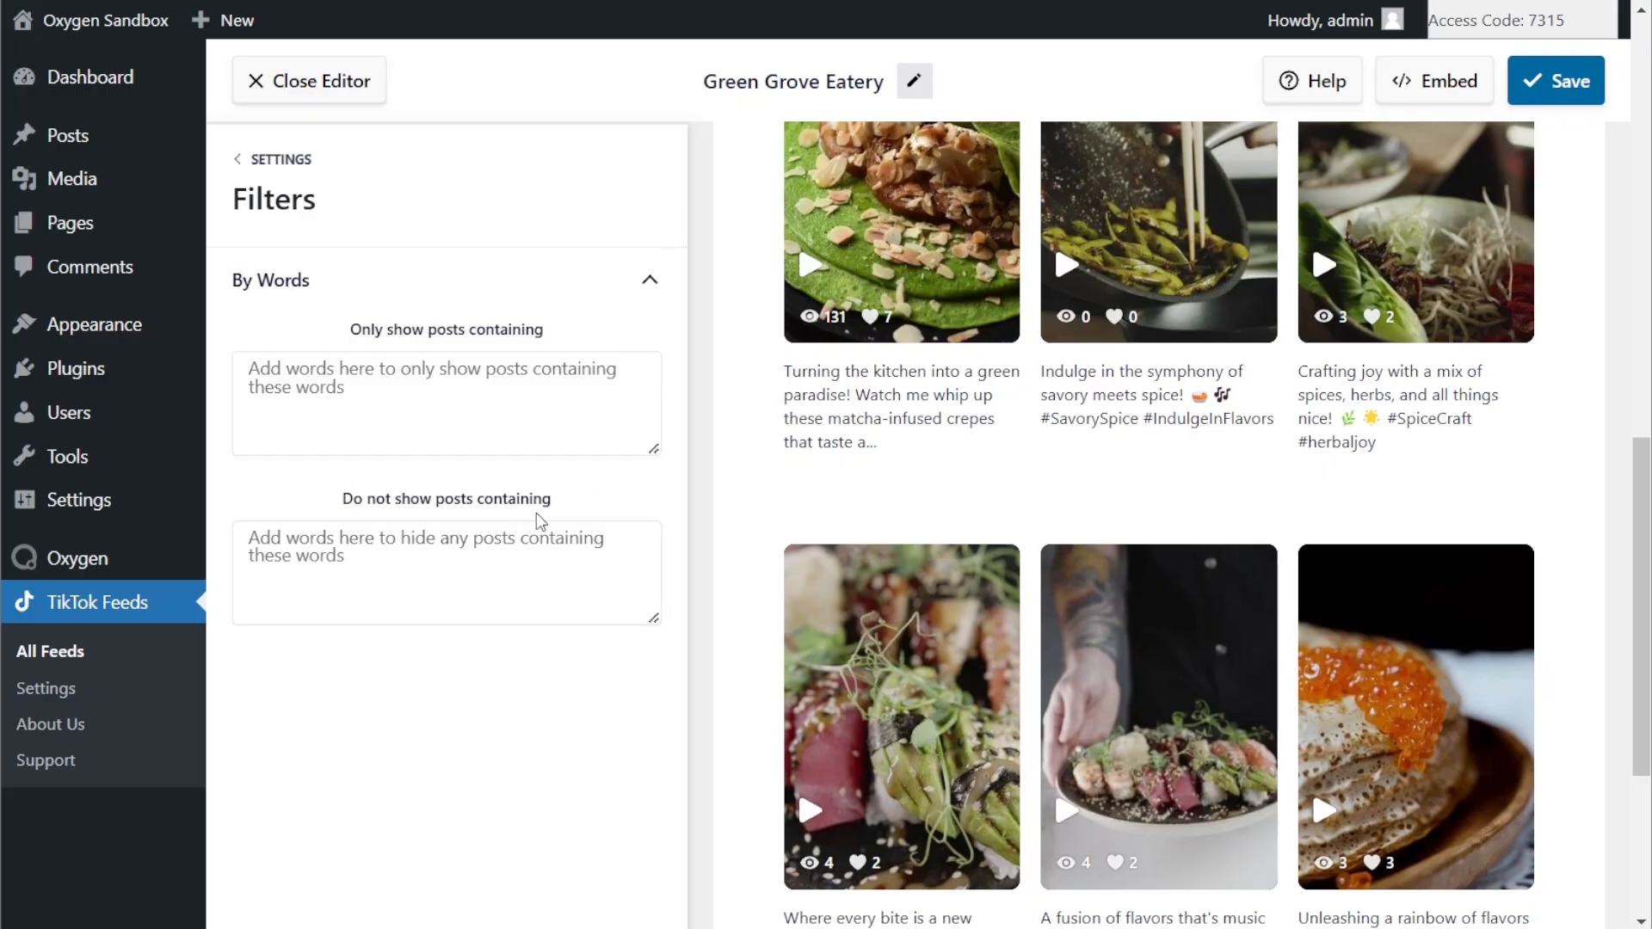
left_click(414, 557)
type("spice")
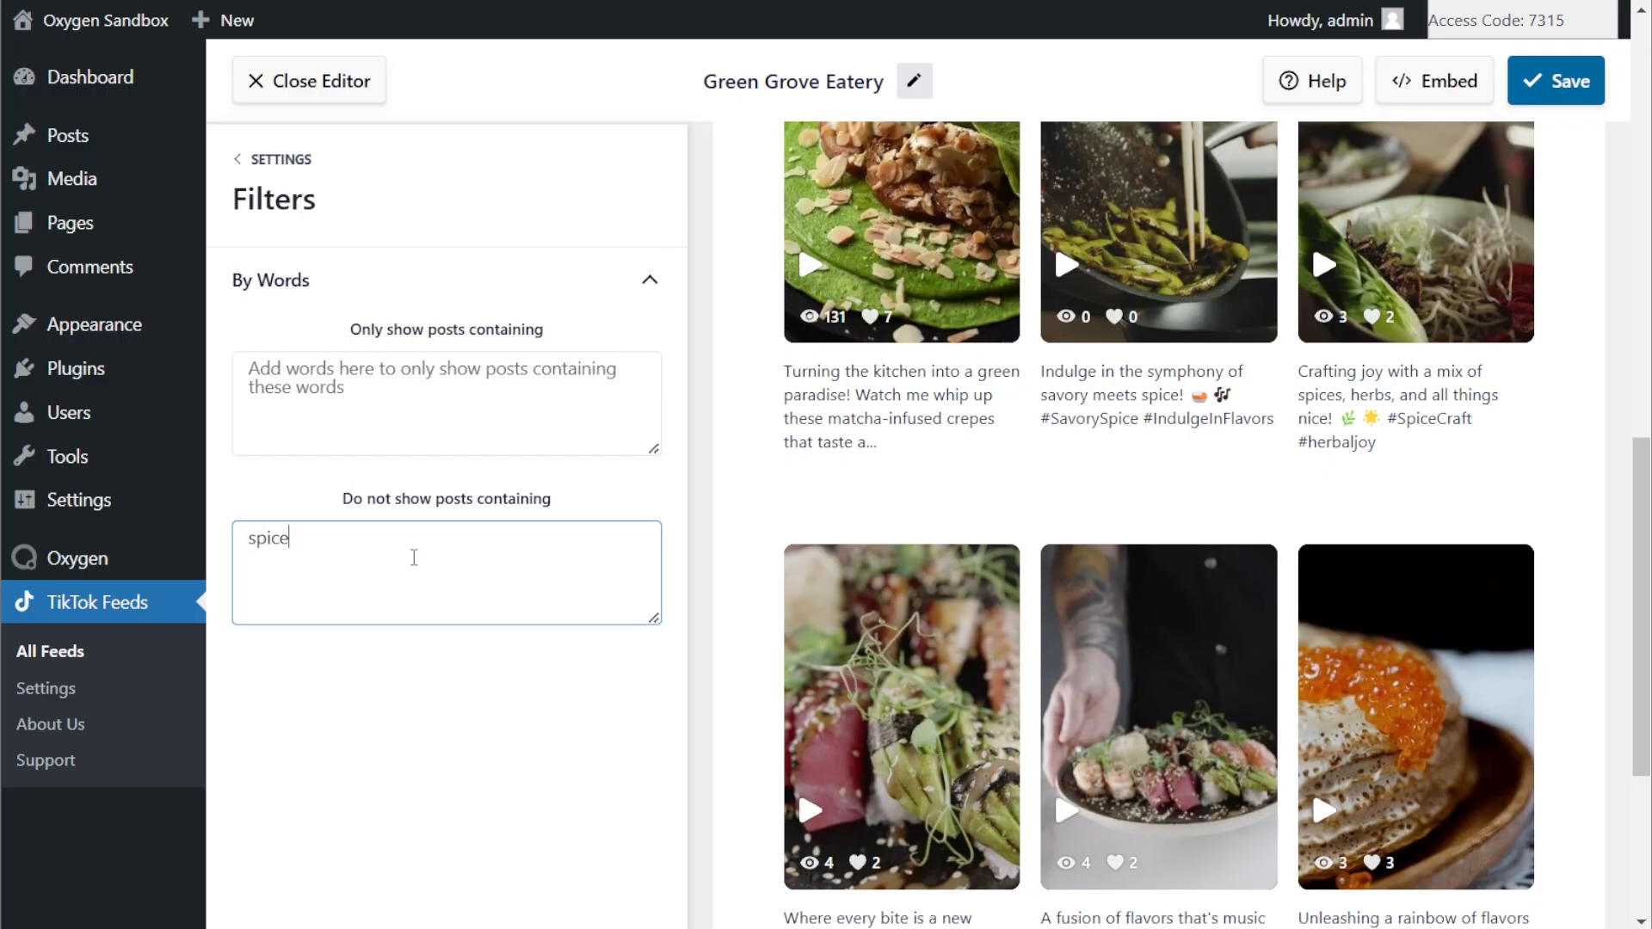
left_click(659, 507)
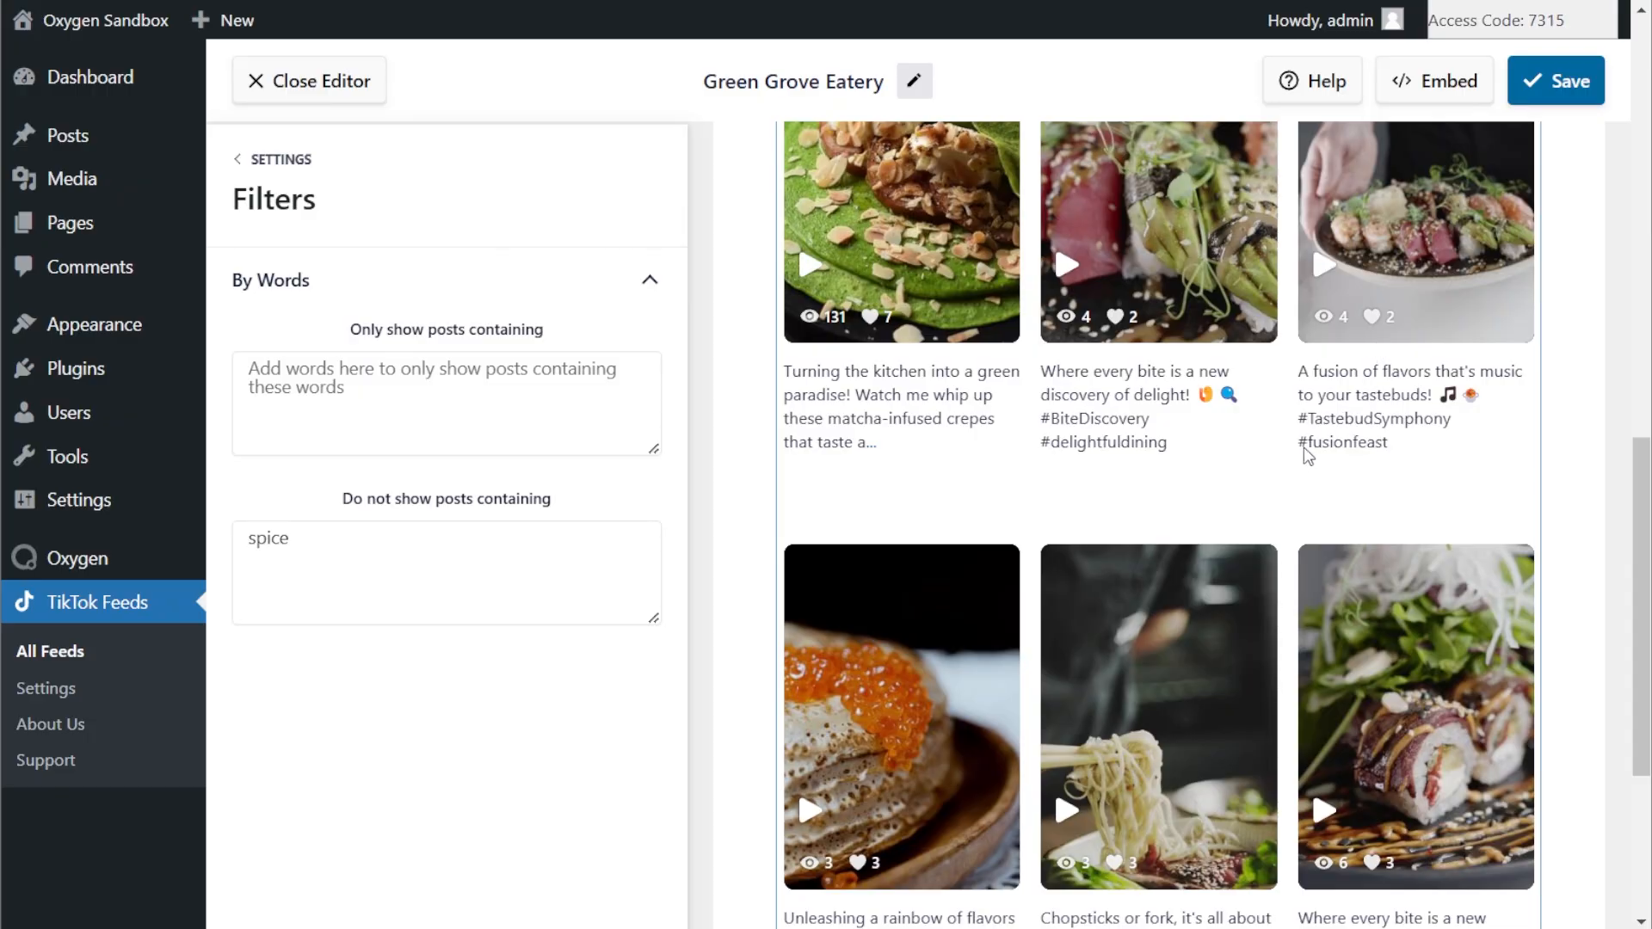
scroll(1379, 465, "up", 10)
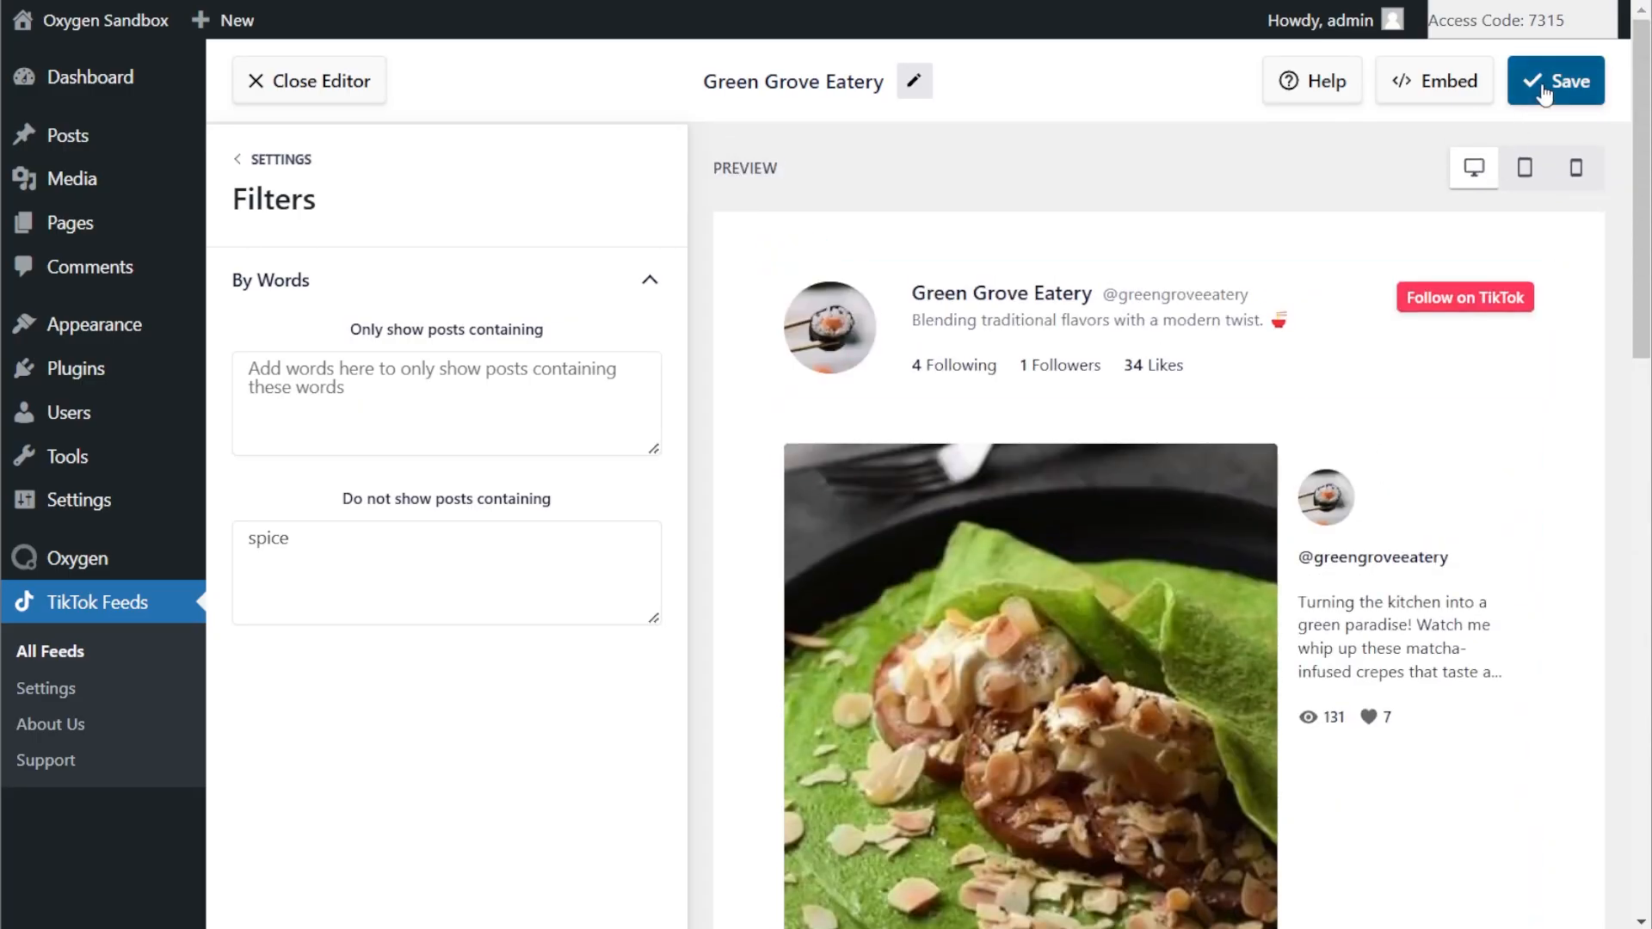
left_click(1544, 93)
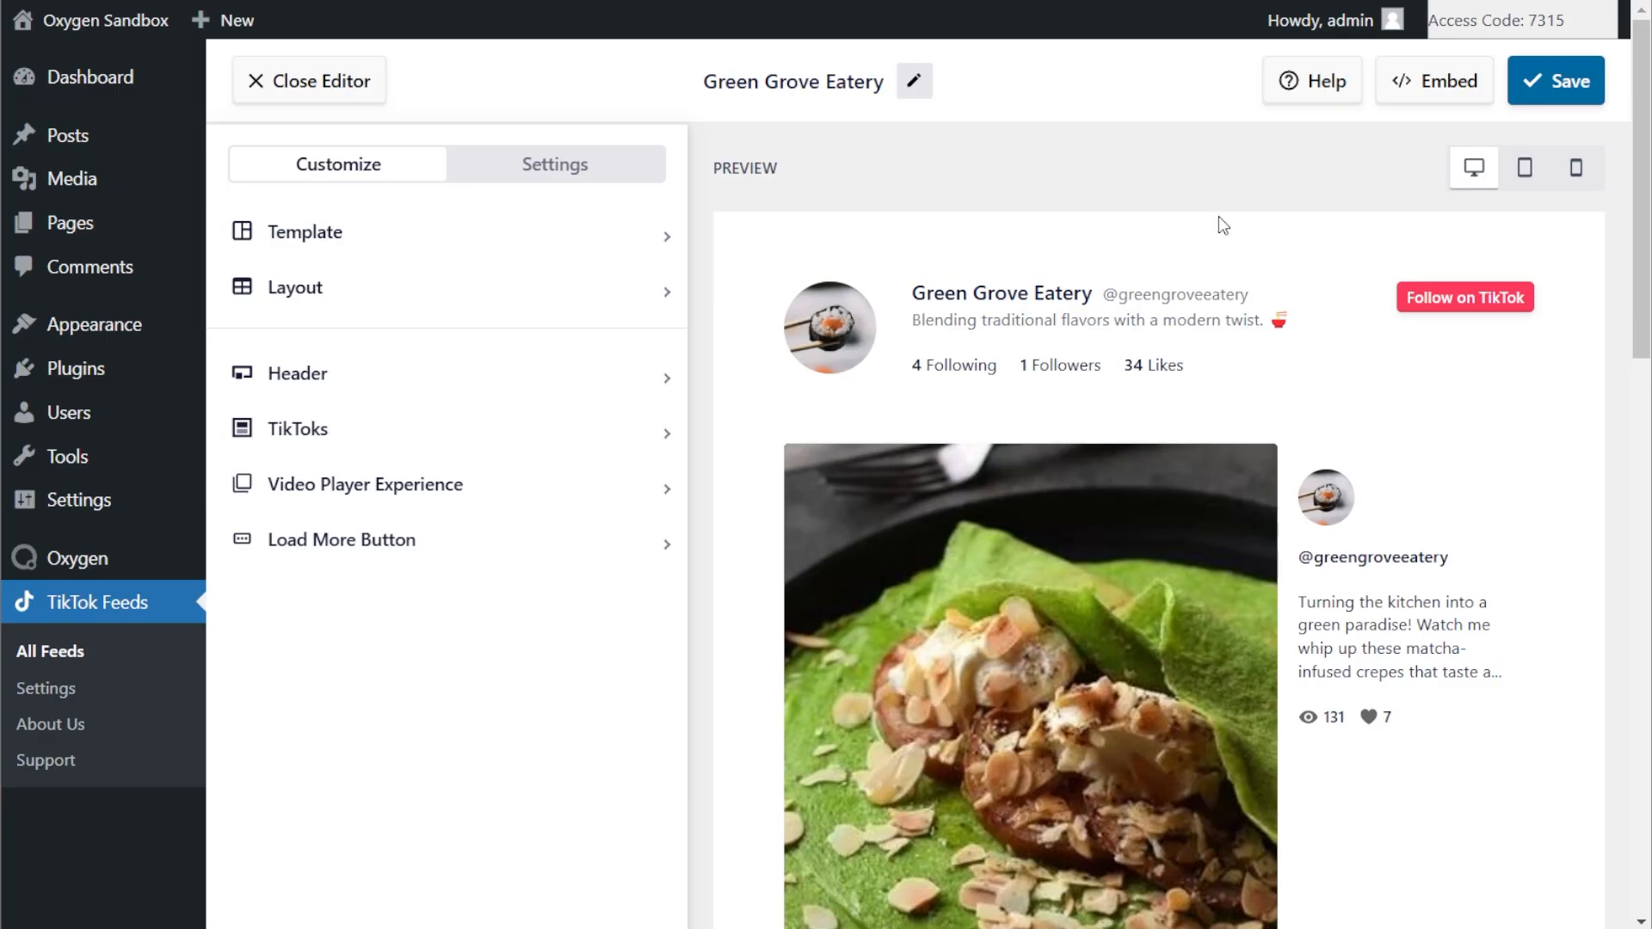
- Copy the feed's embed shortcode and choose Home as the page to add the feed to
left_click(1417, 84)
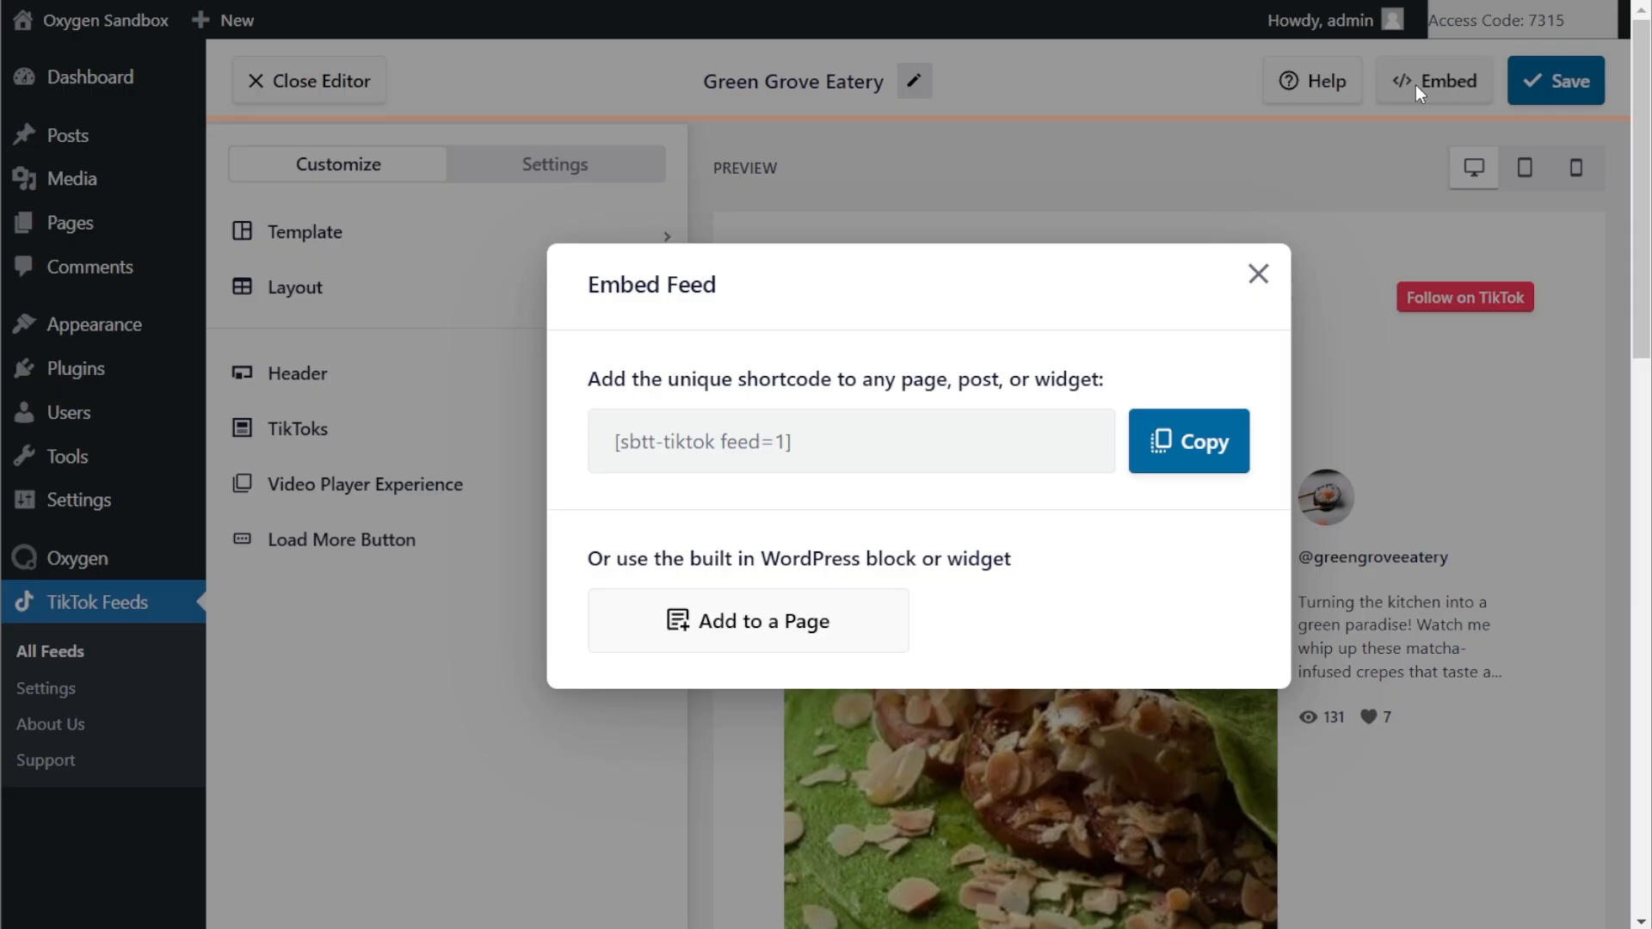
left_click(1200, 443)
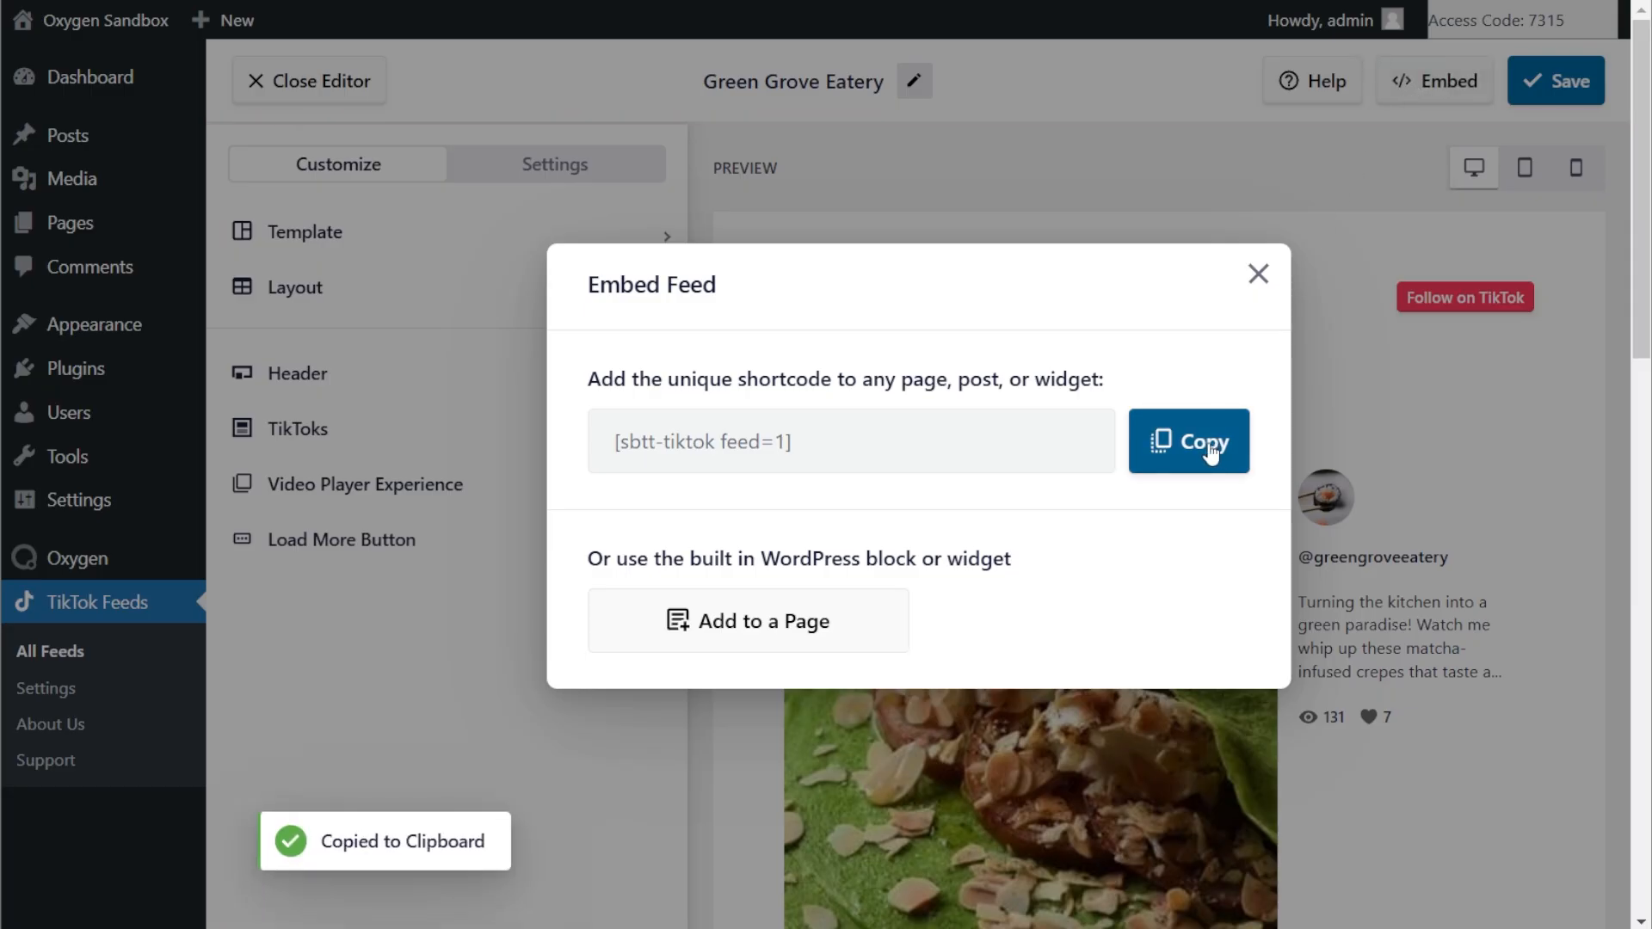
left_click(774, 639)
left_click(774, 639)
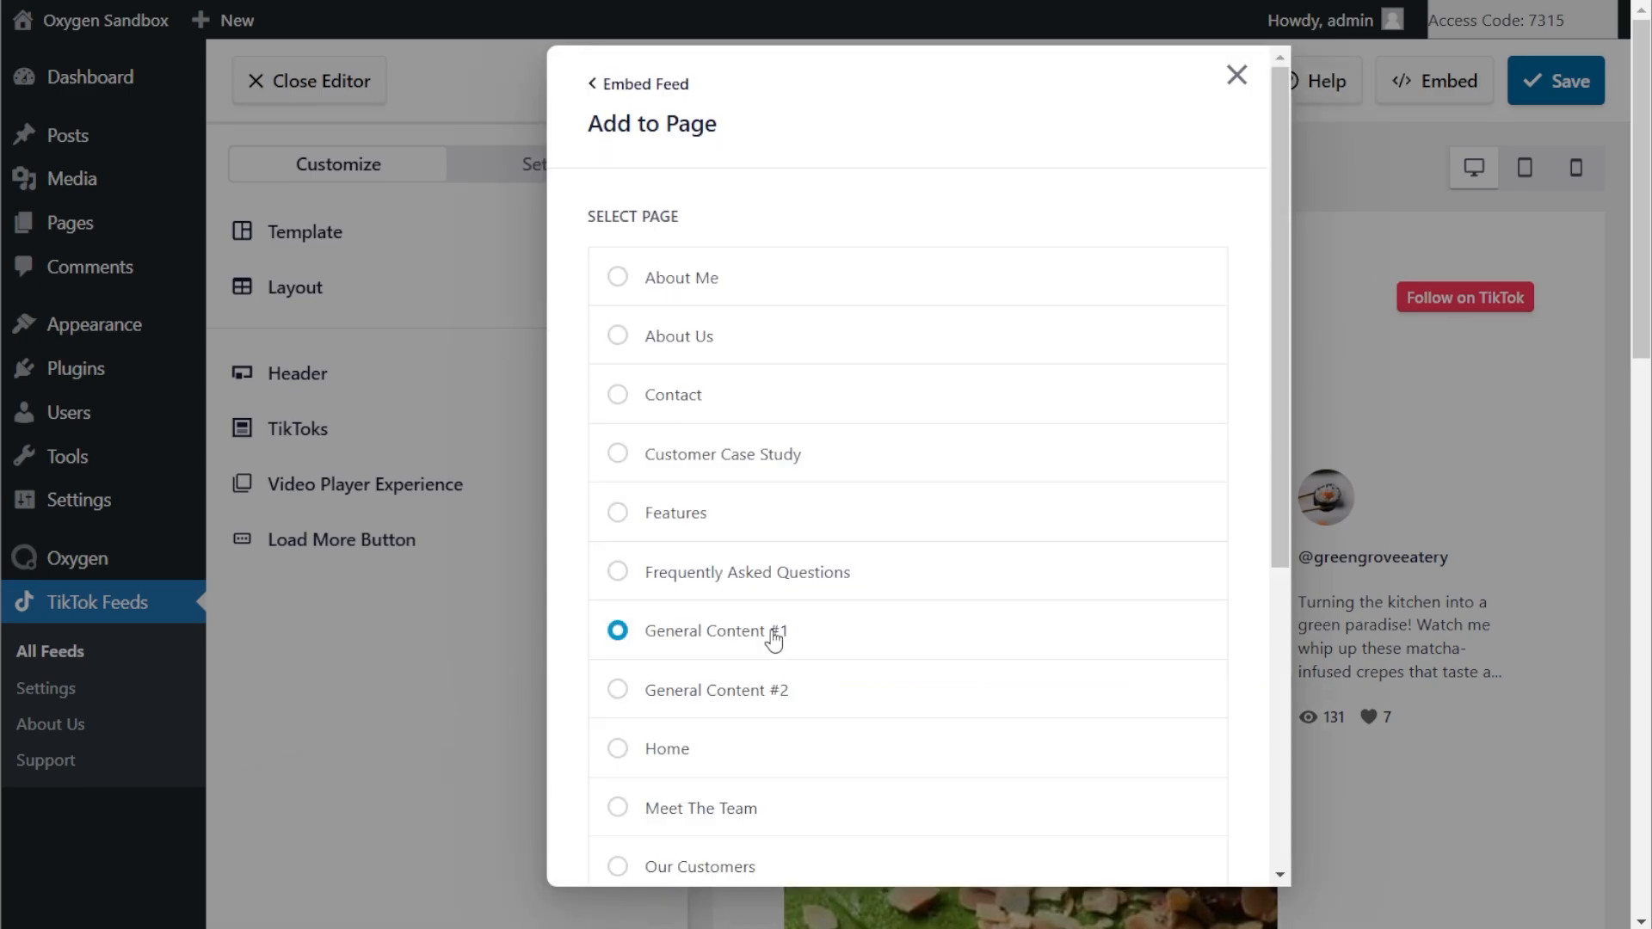
scroll(770, 645, "down", 3)
left_click(711, 505)
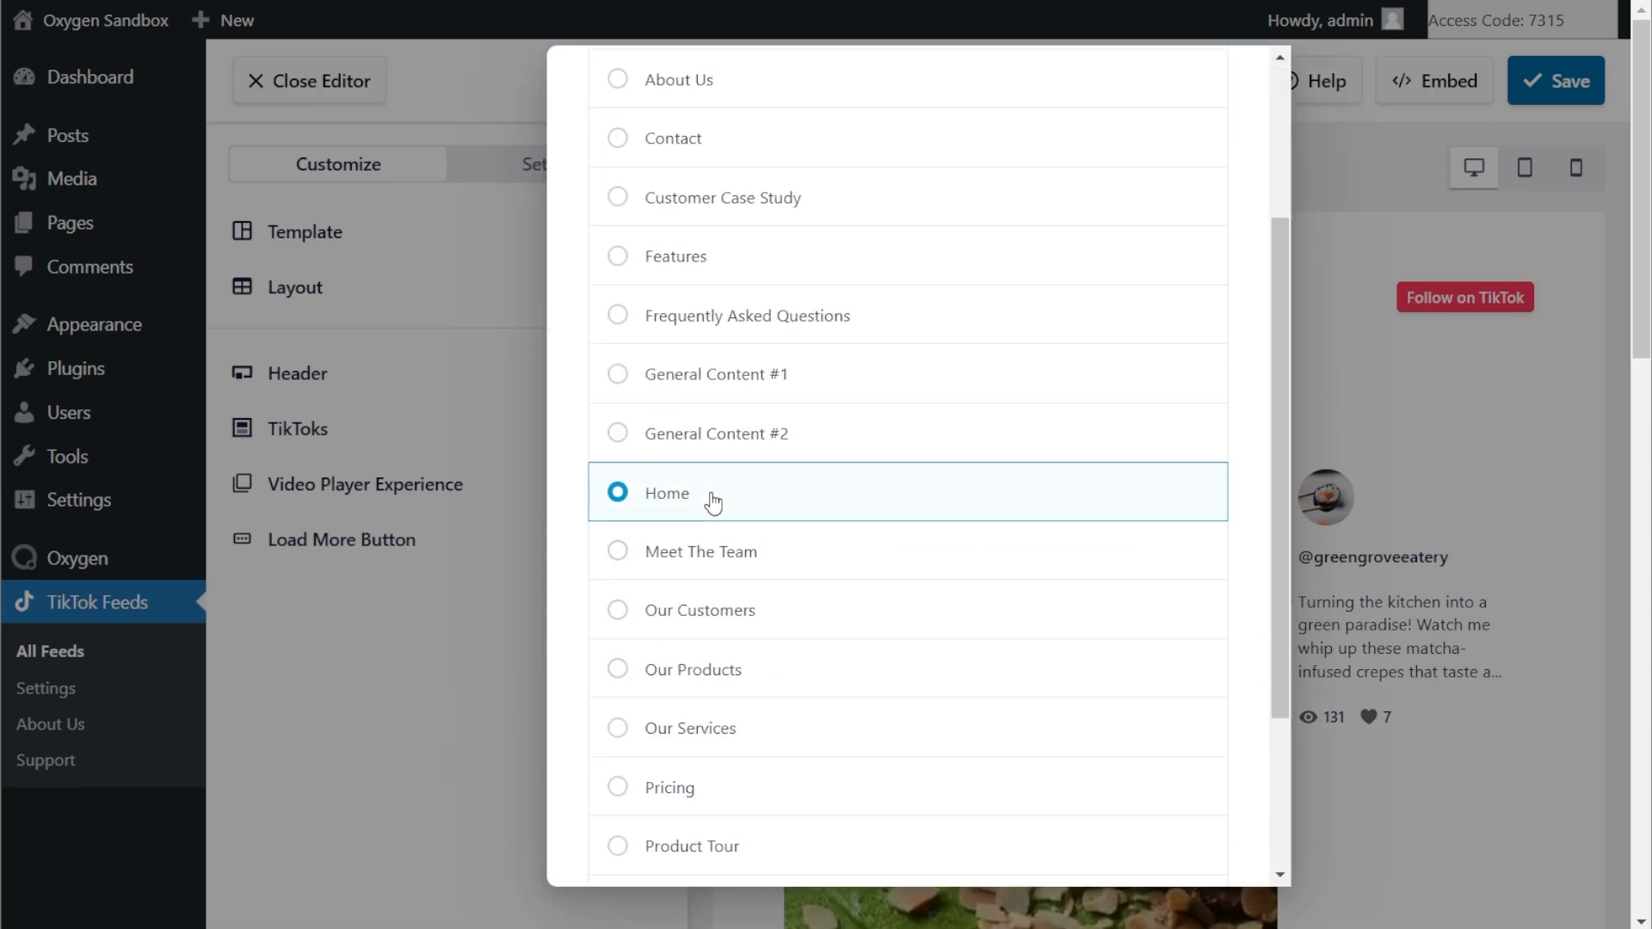
scroll(714, 508, "down", 3)
left_click(1205, 826)
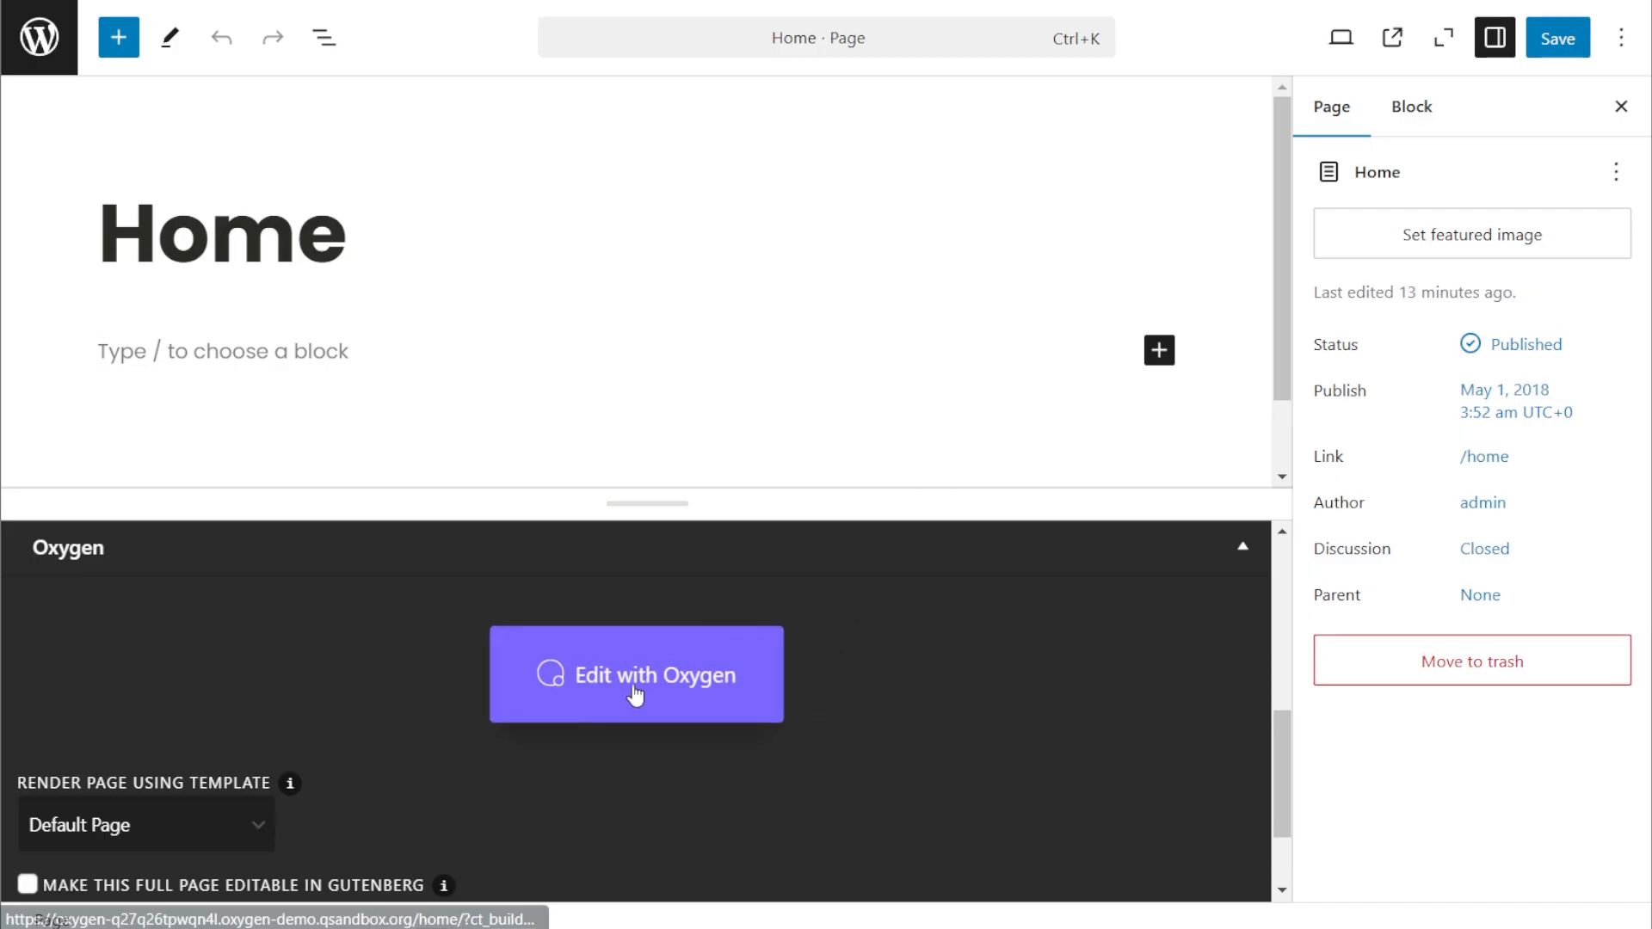
- Open the Home page in Oxygen and add a Shortcode element with the copied feed shortcode to the empty section above Showcase
left_click(740, 694)
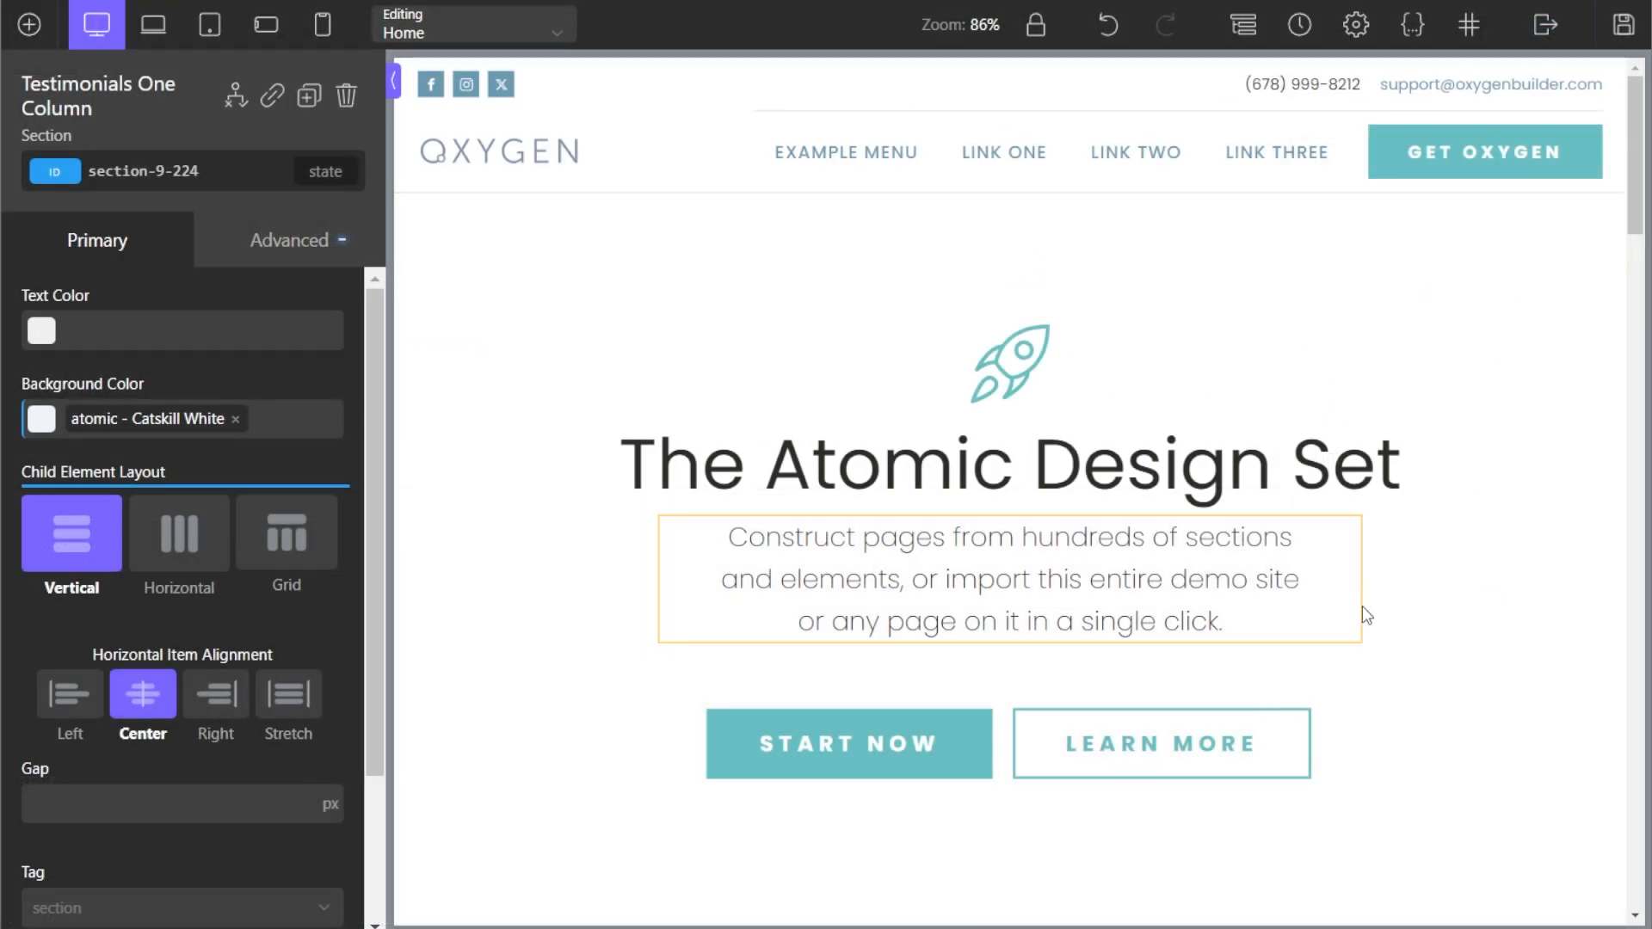
scroll(1398, 578, "down", 6)
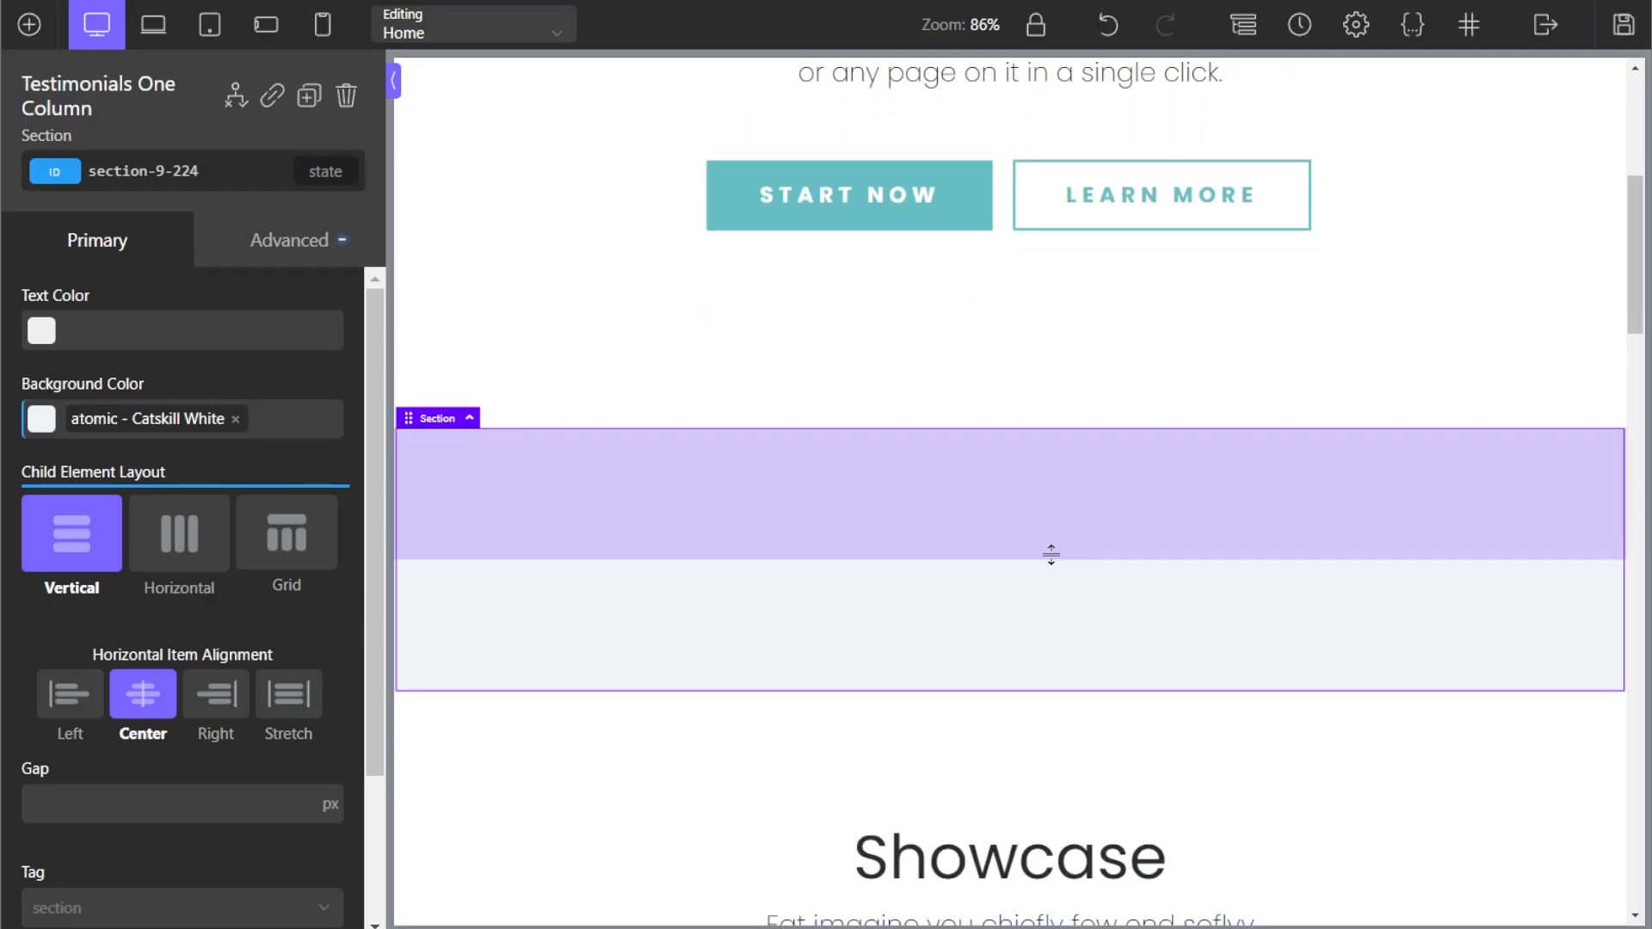
left_click(30, 25)
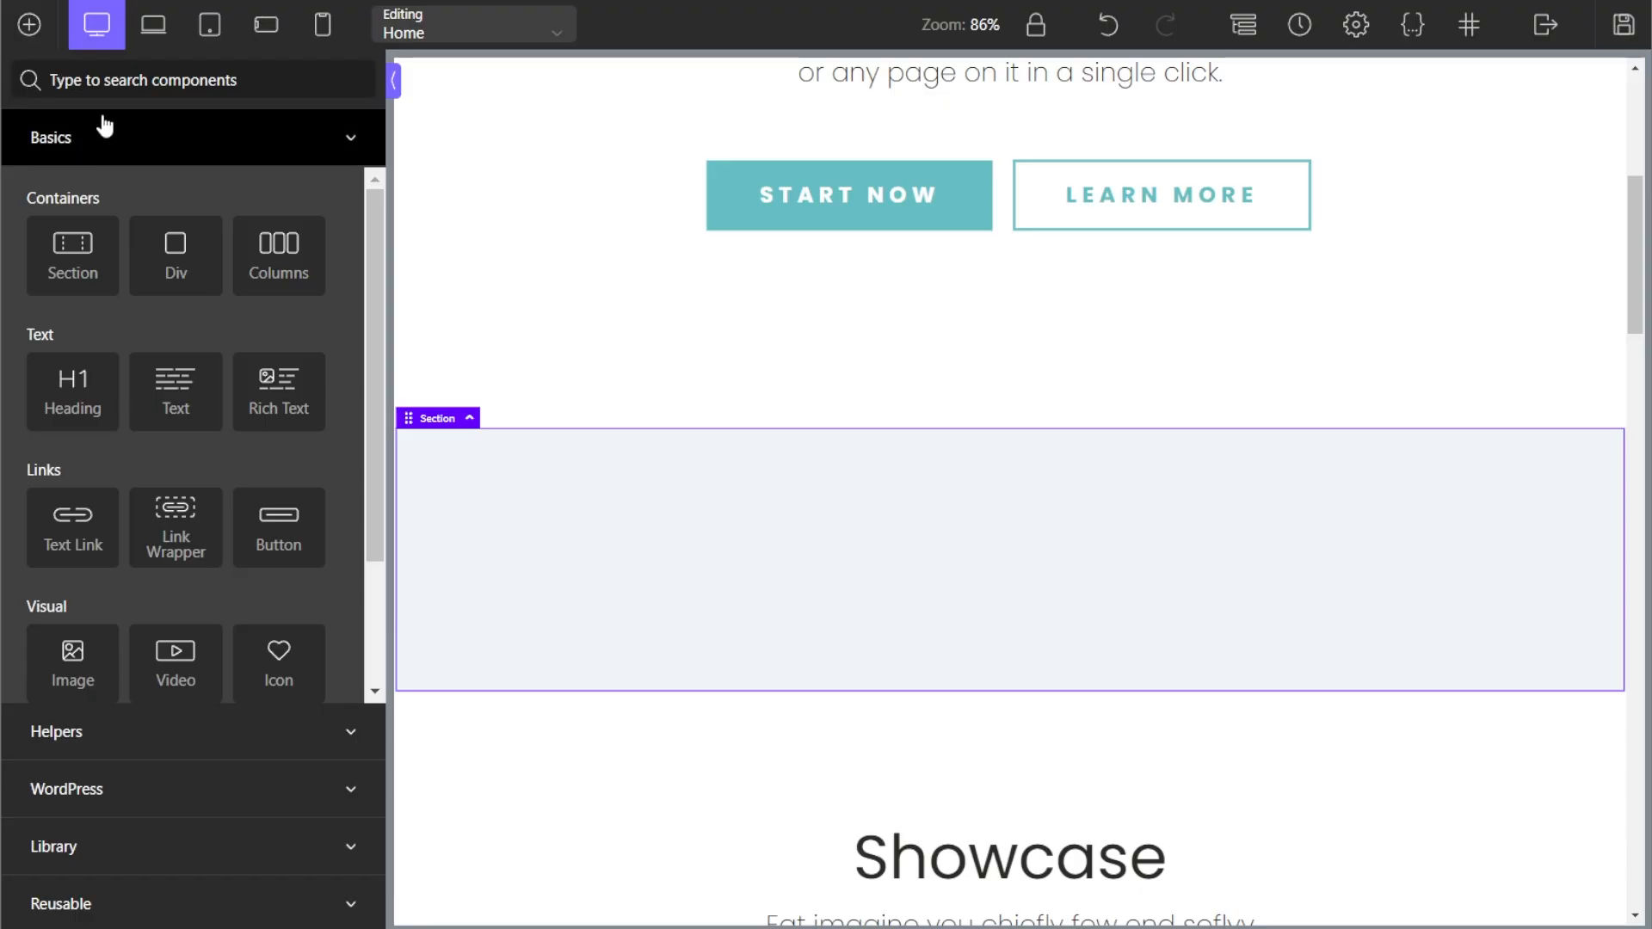
type("short")
left_click(97, 179)
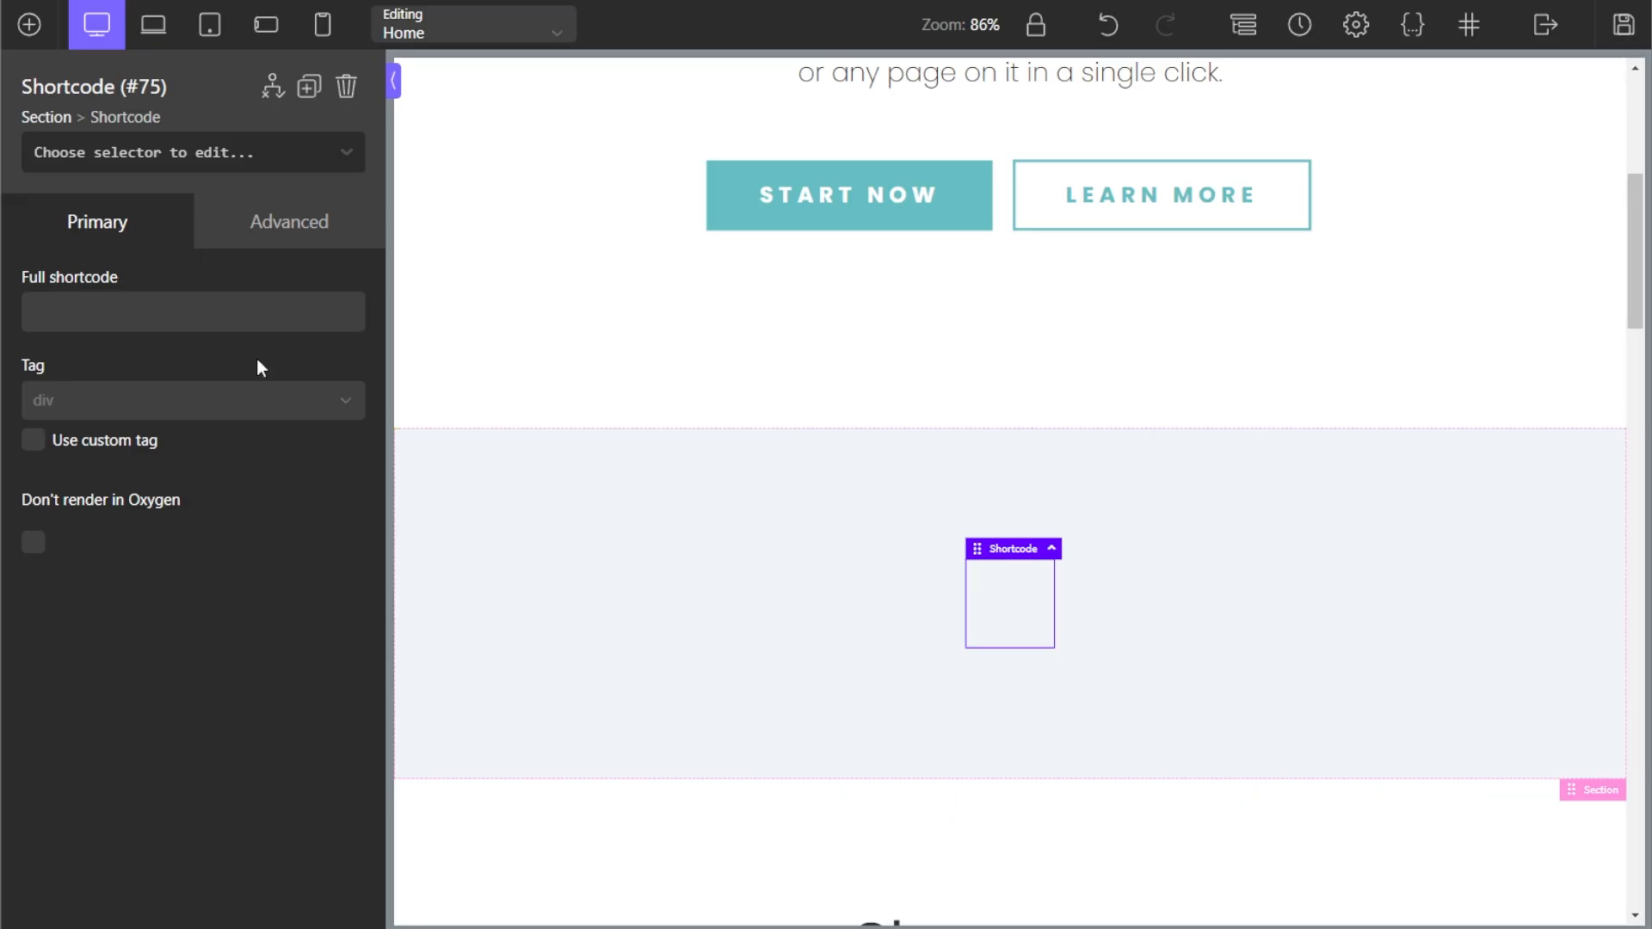
key("ctrl+v")
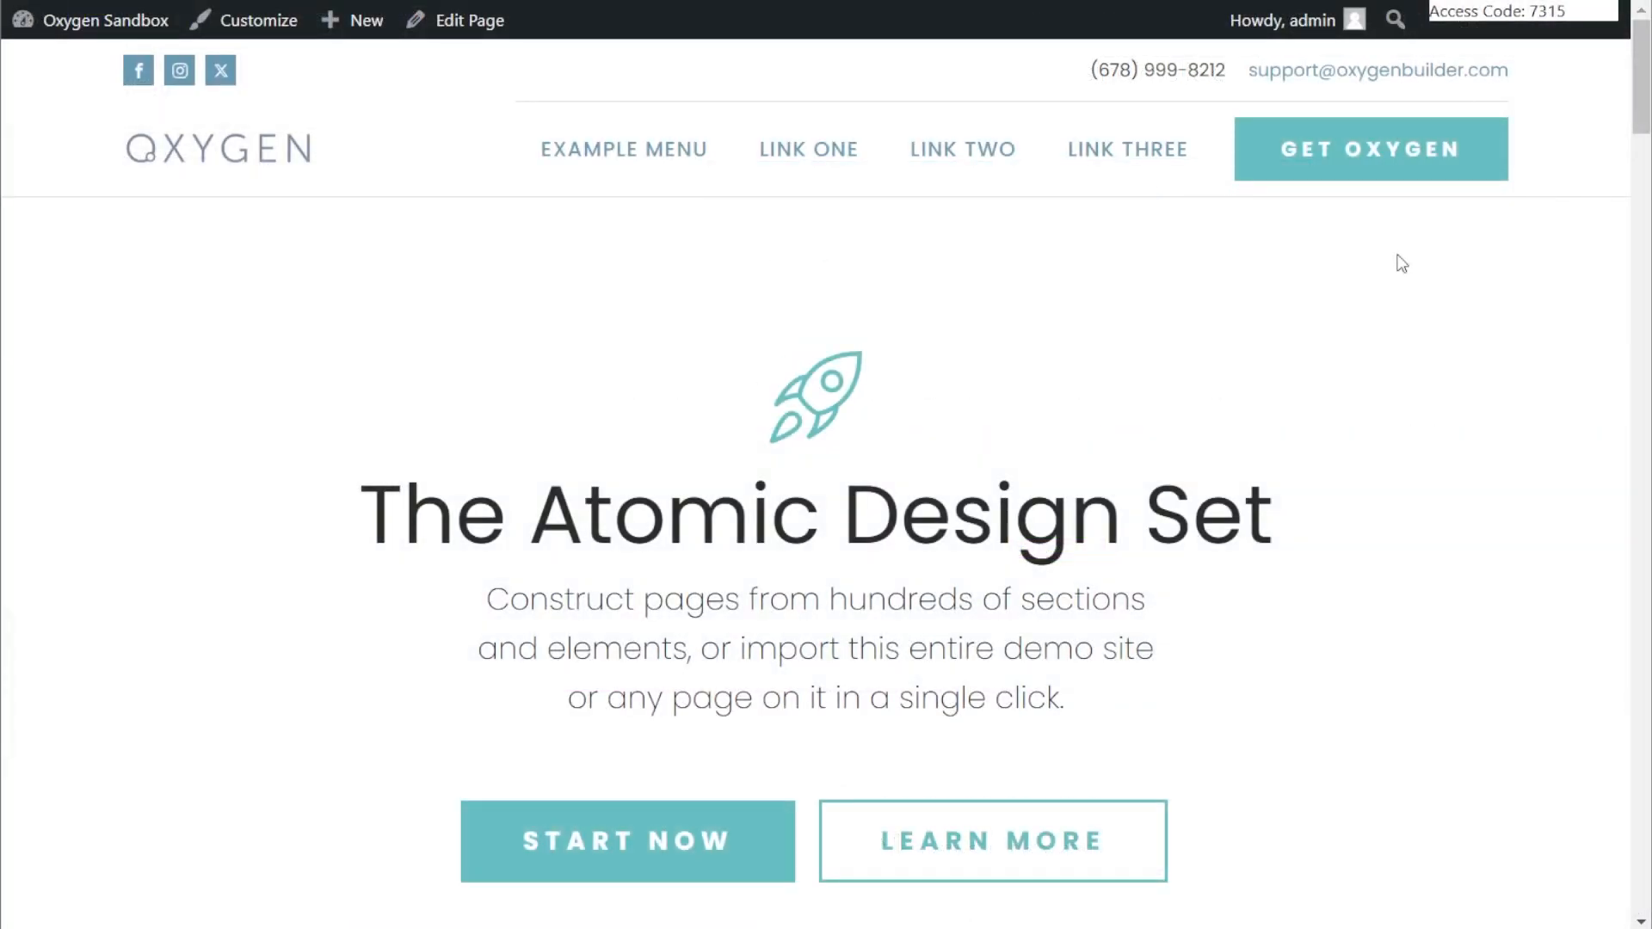
- Examine the feed and its Follow on TikTok button on the published Home page, and play the #BiteDiscovery video in the gallery's top row
scroll(1402, 263, "down", 10)
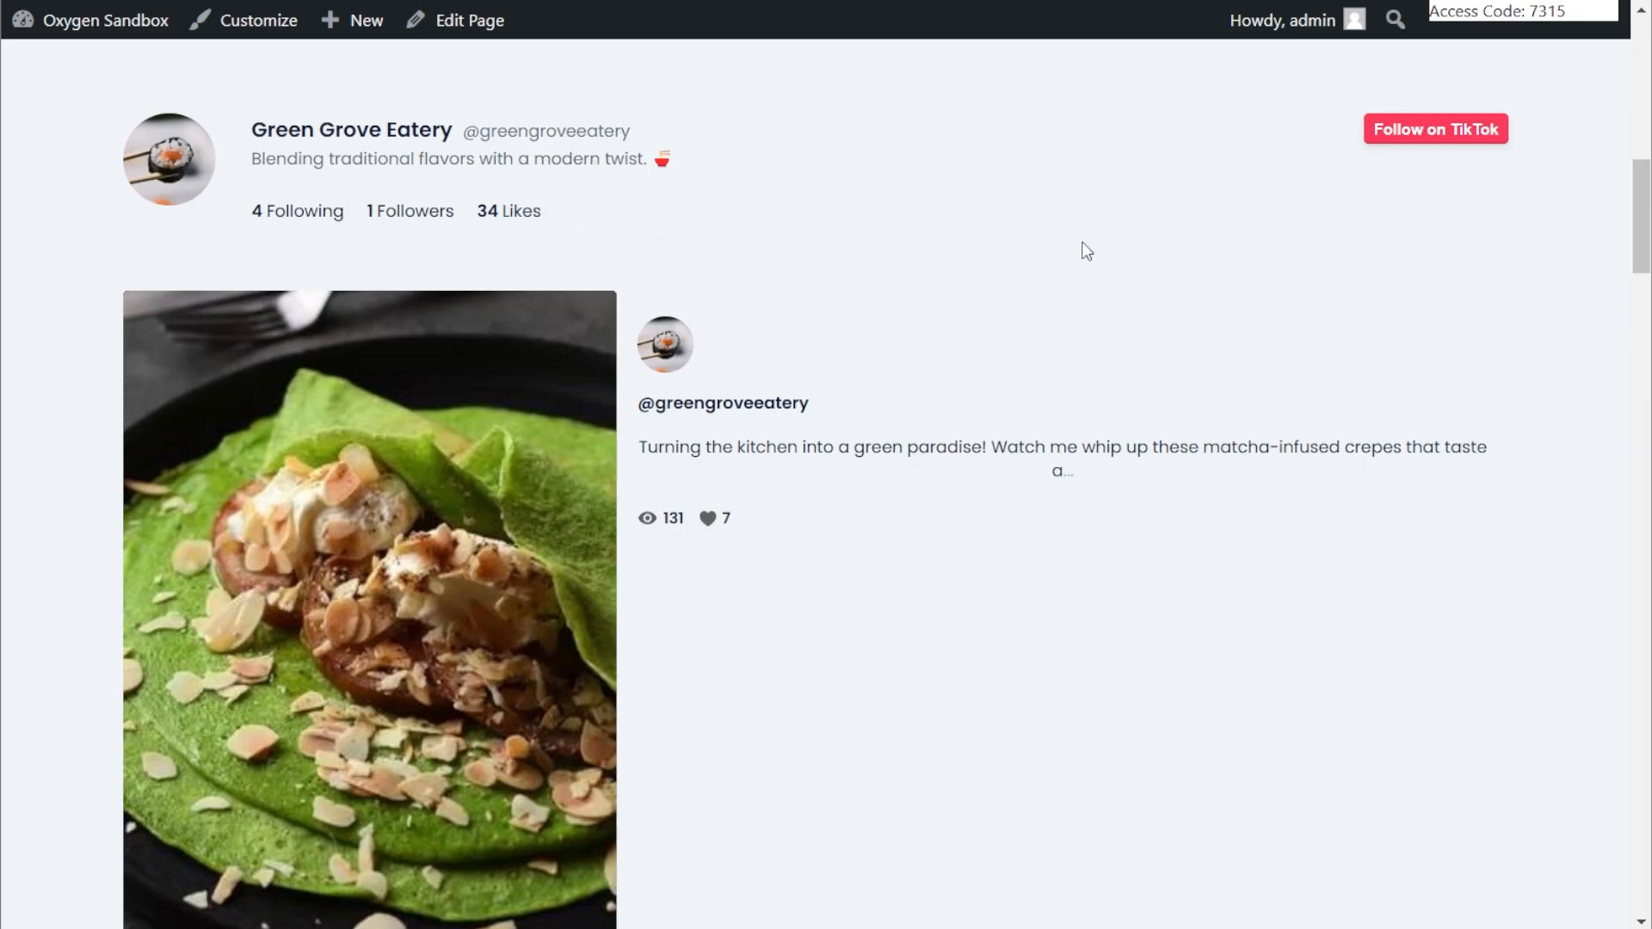
left_click(1420, 138)
scroll(1173, 314, "down", 10)
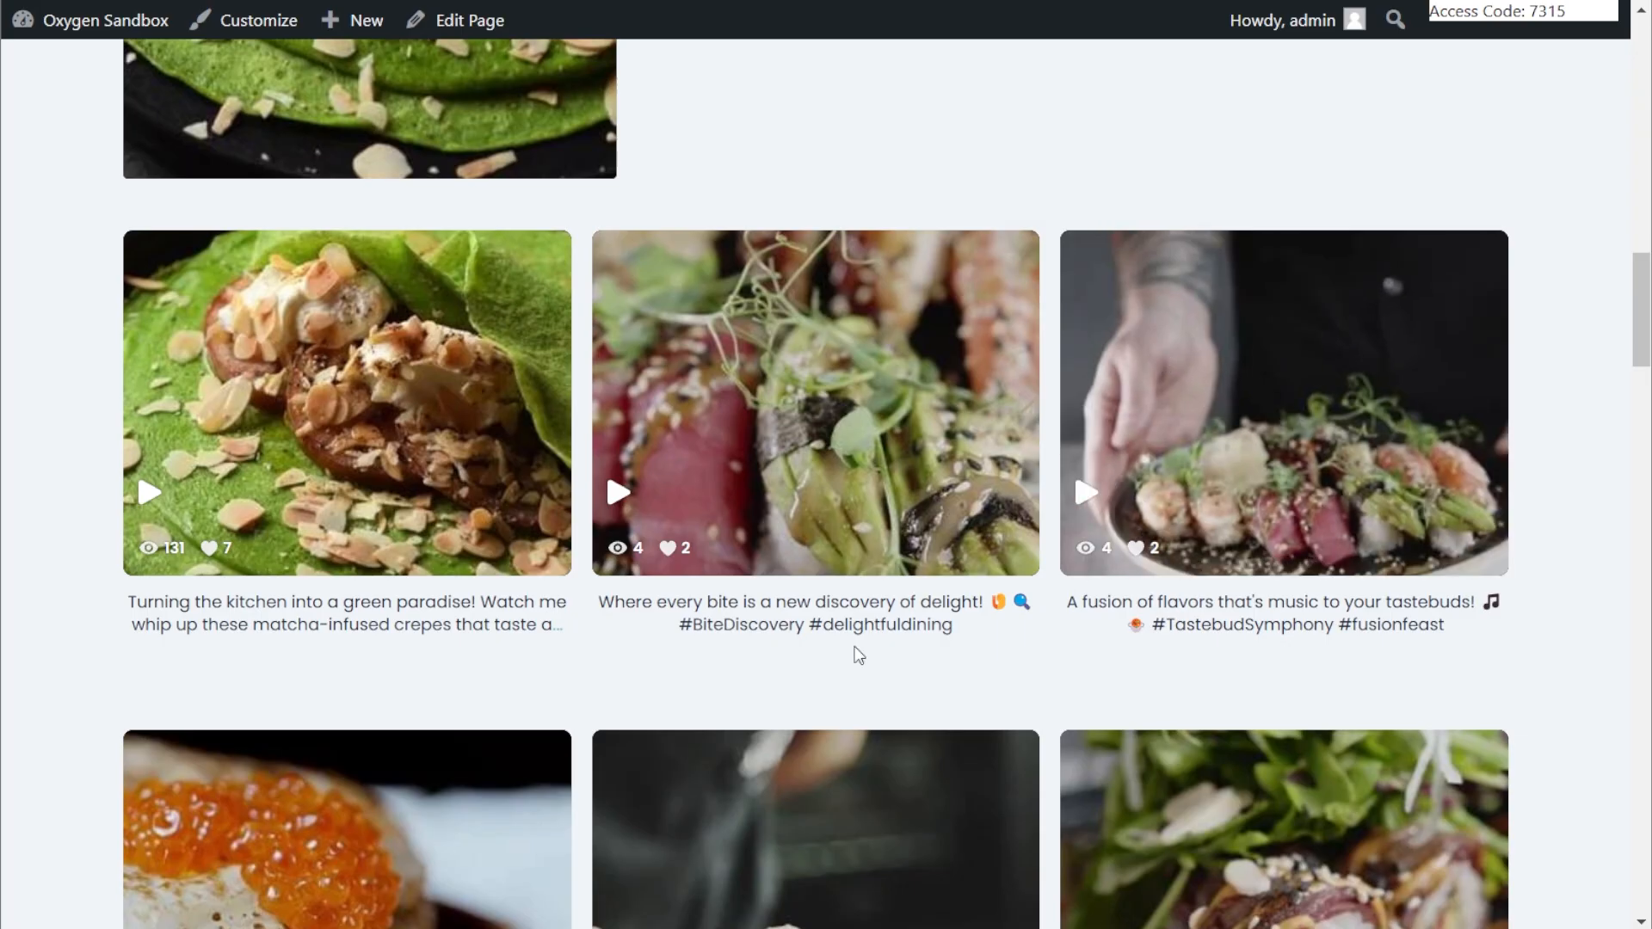
left_click(853, 439)
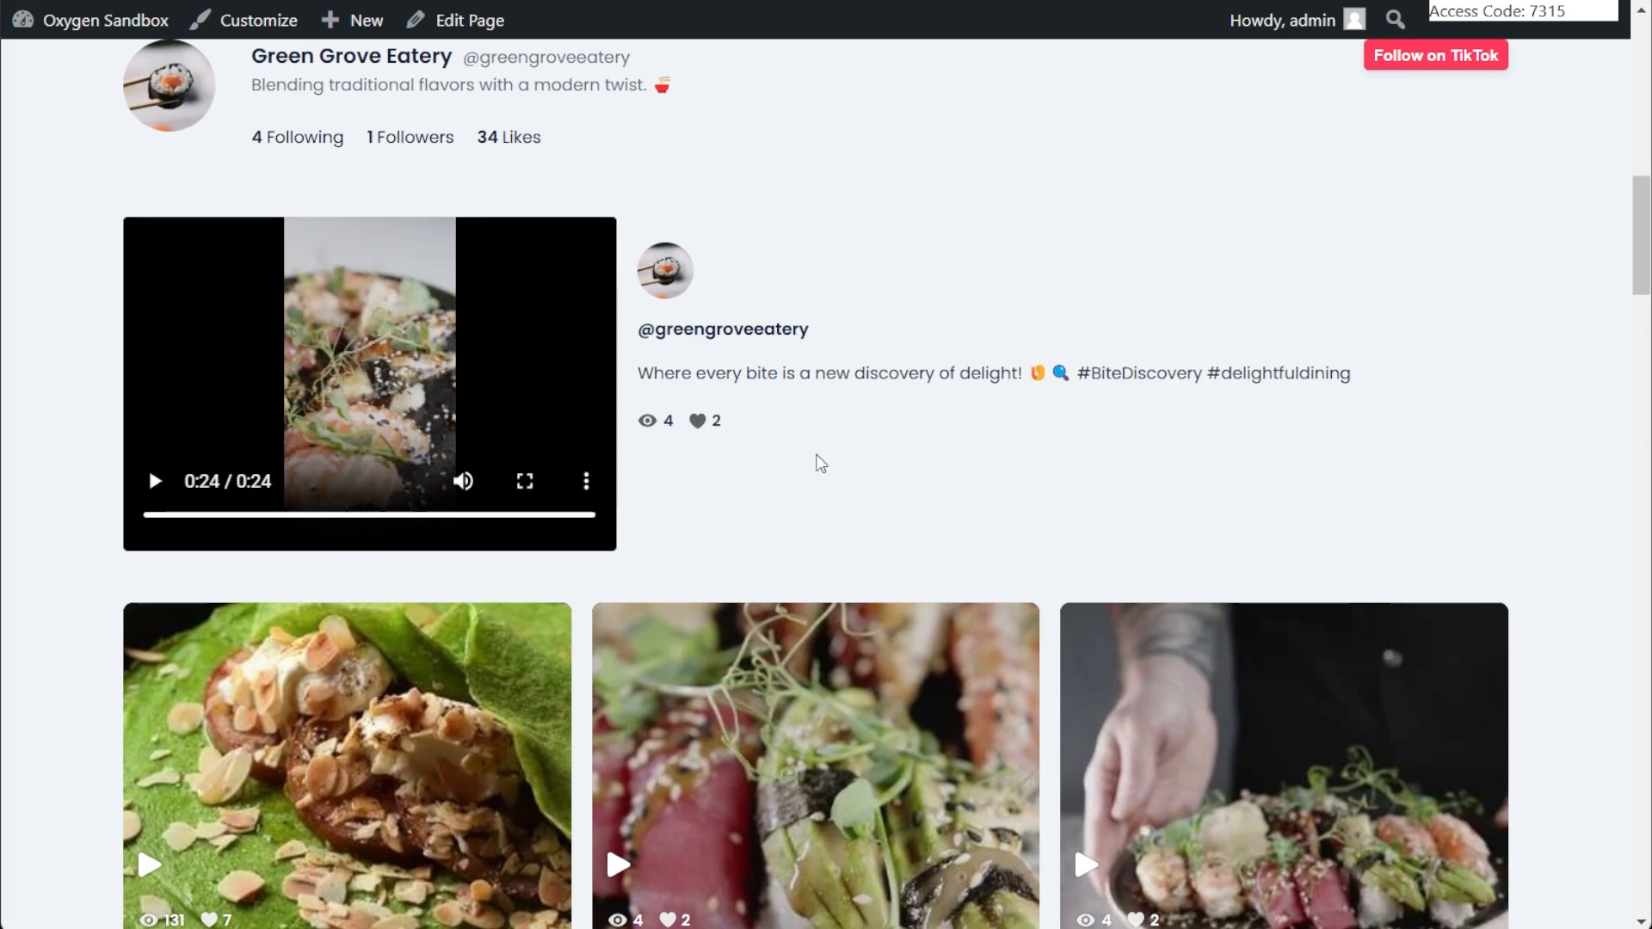
- Load more posts in the published feed and review the whole gallery back up to its header
scroll(819, 461, "down", 9)
scroll(818, 461, "down", 2)
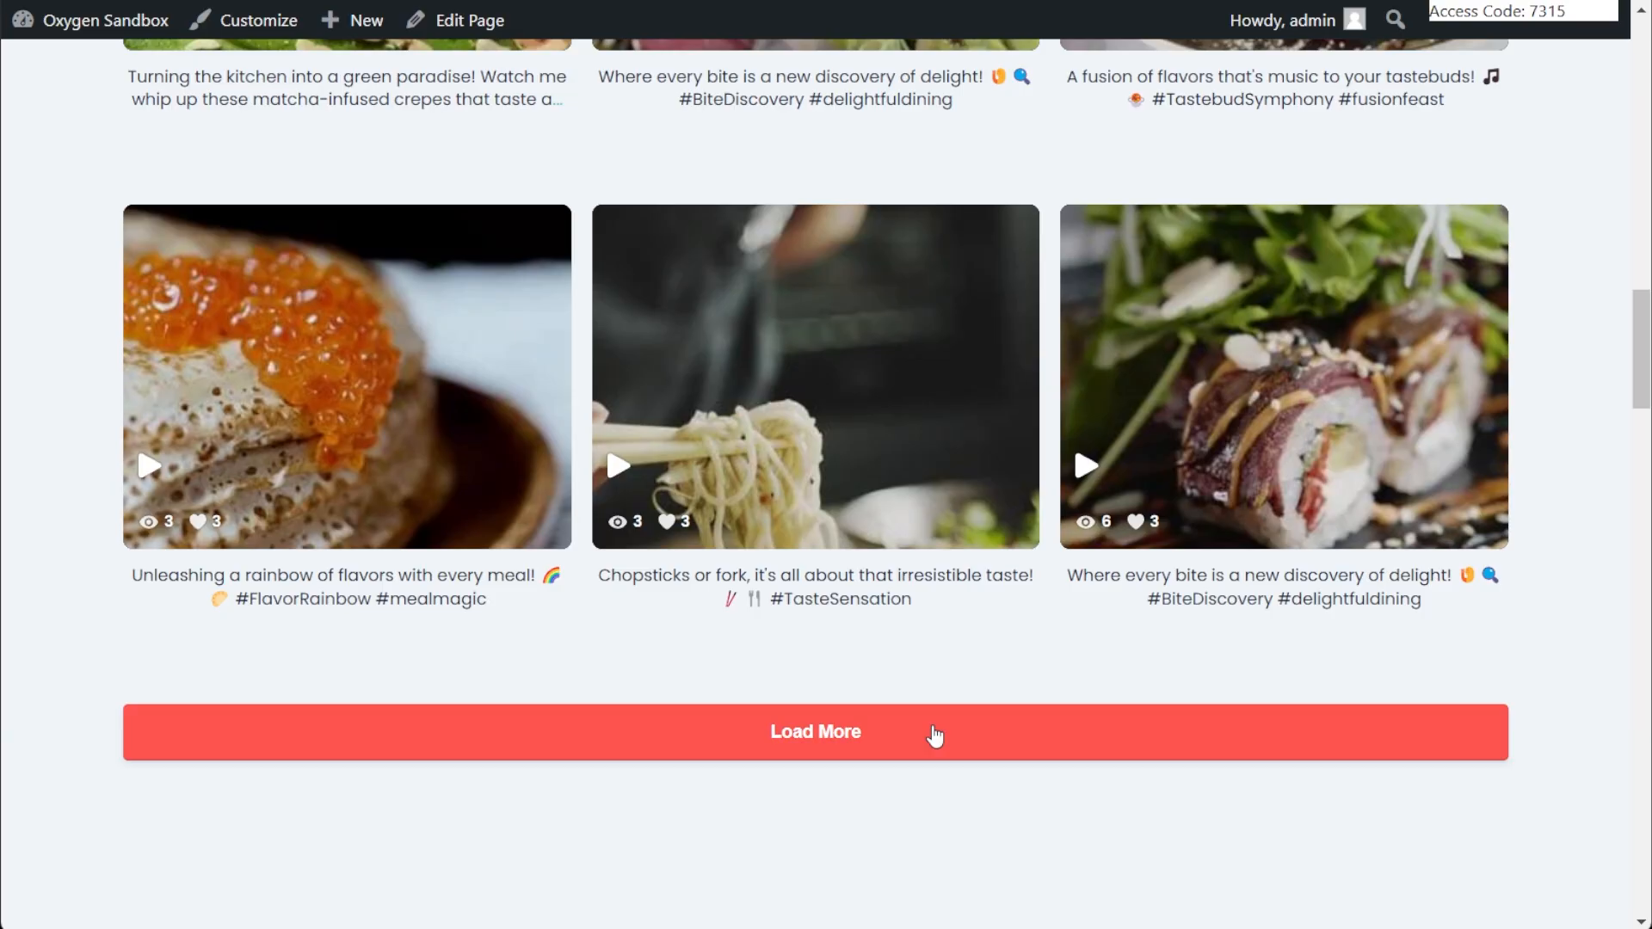
left_click(934, 737)
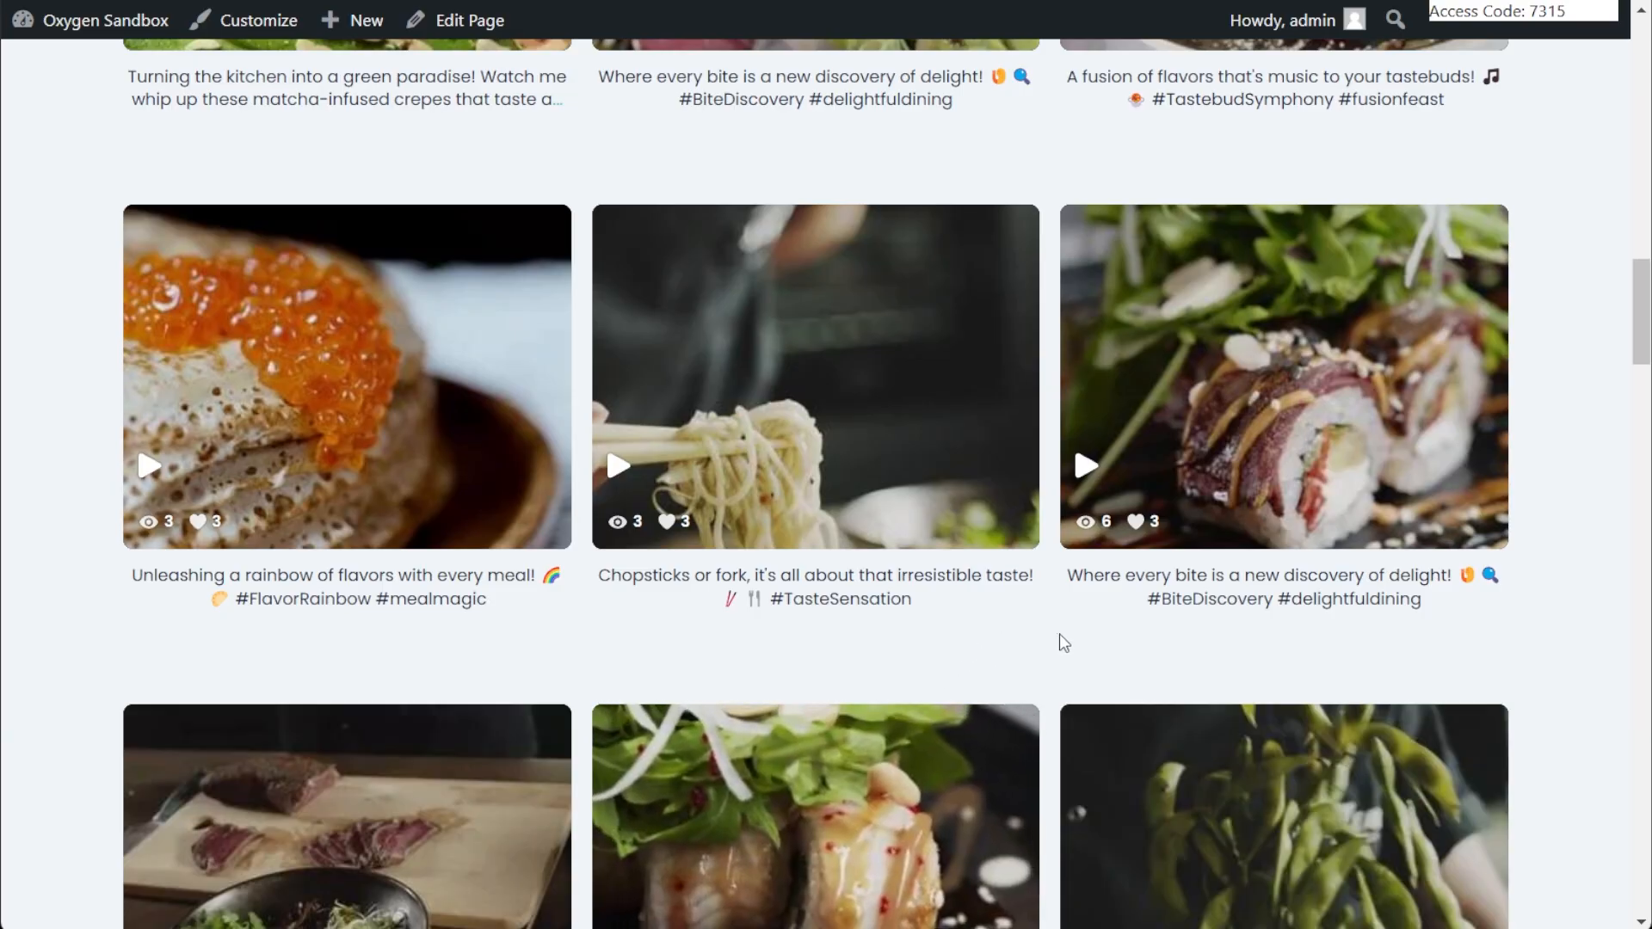
scroll(1060, 636, "down", 9)
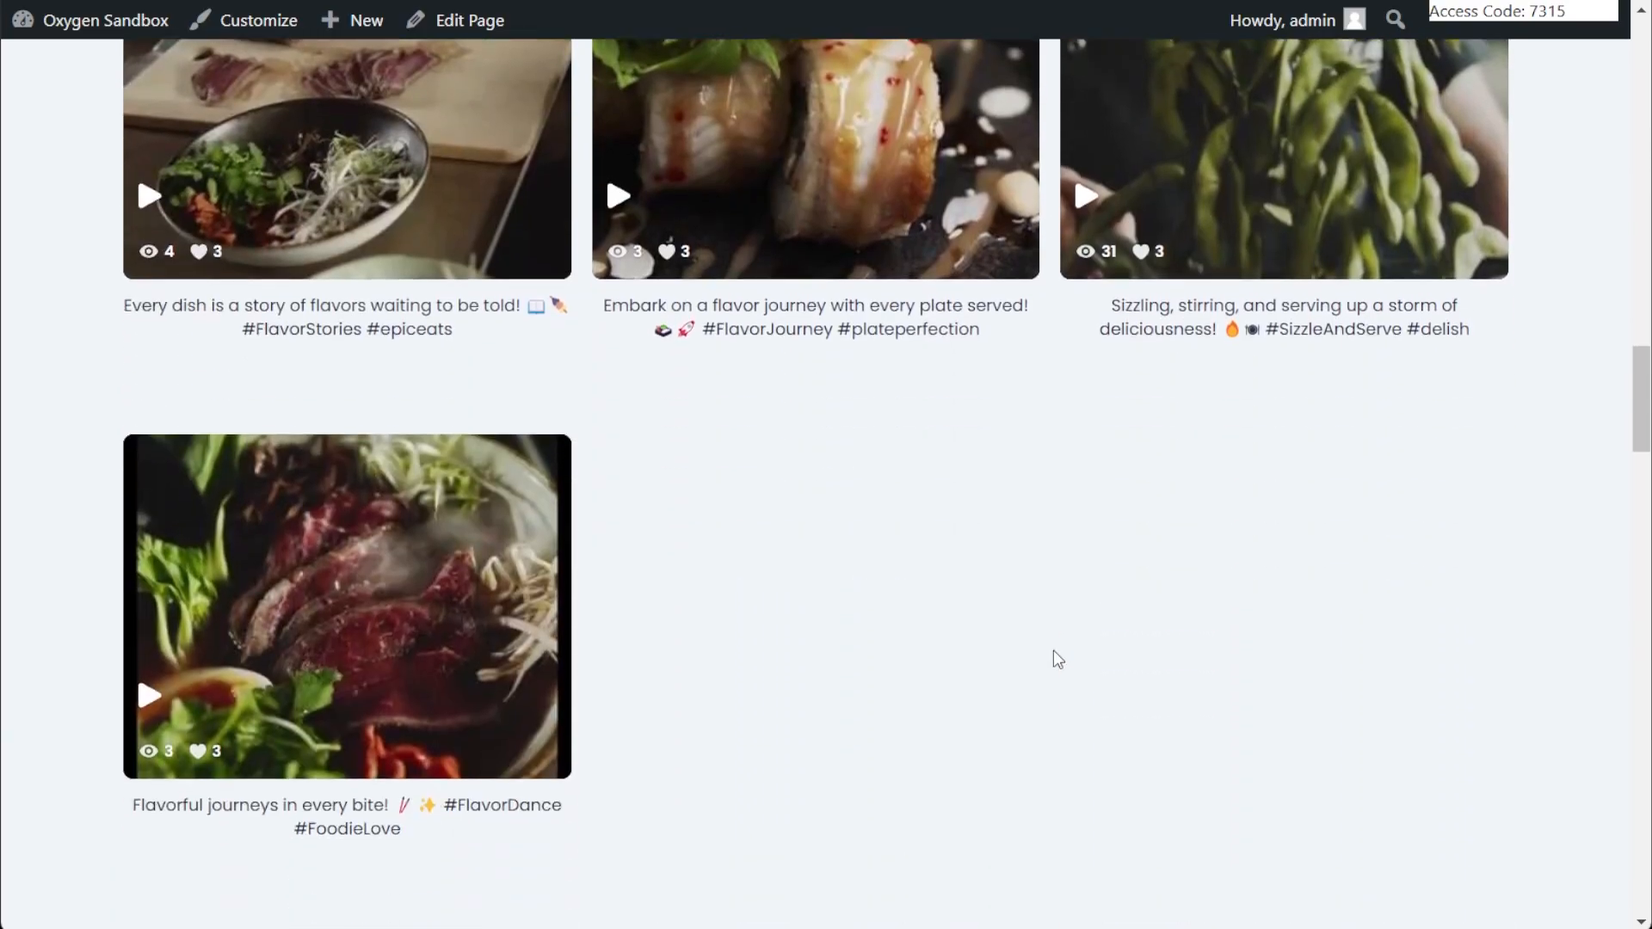
scroll(1057, 659, "up", 10)
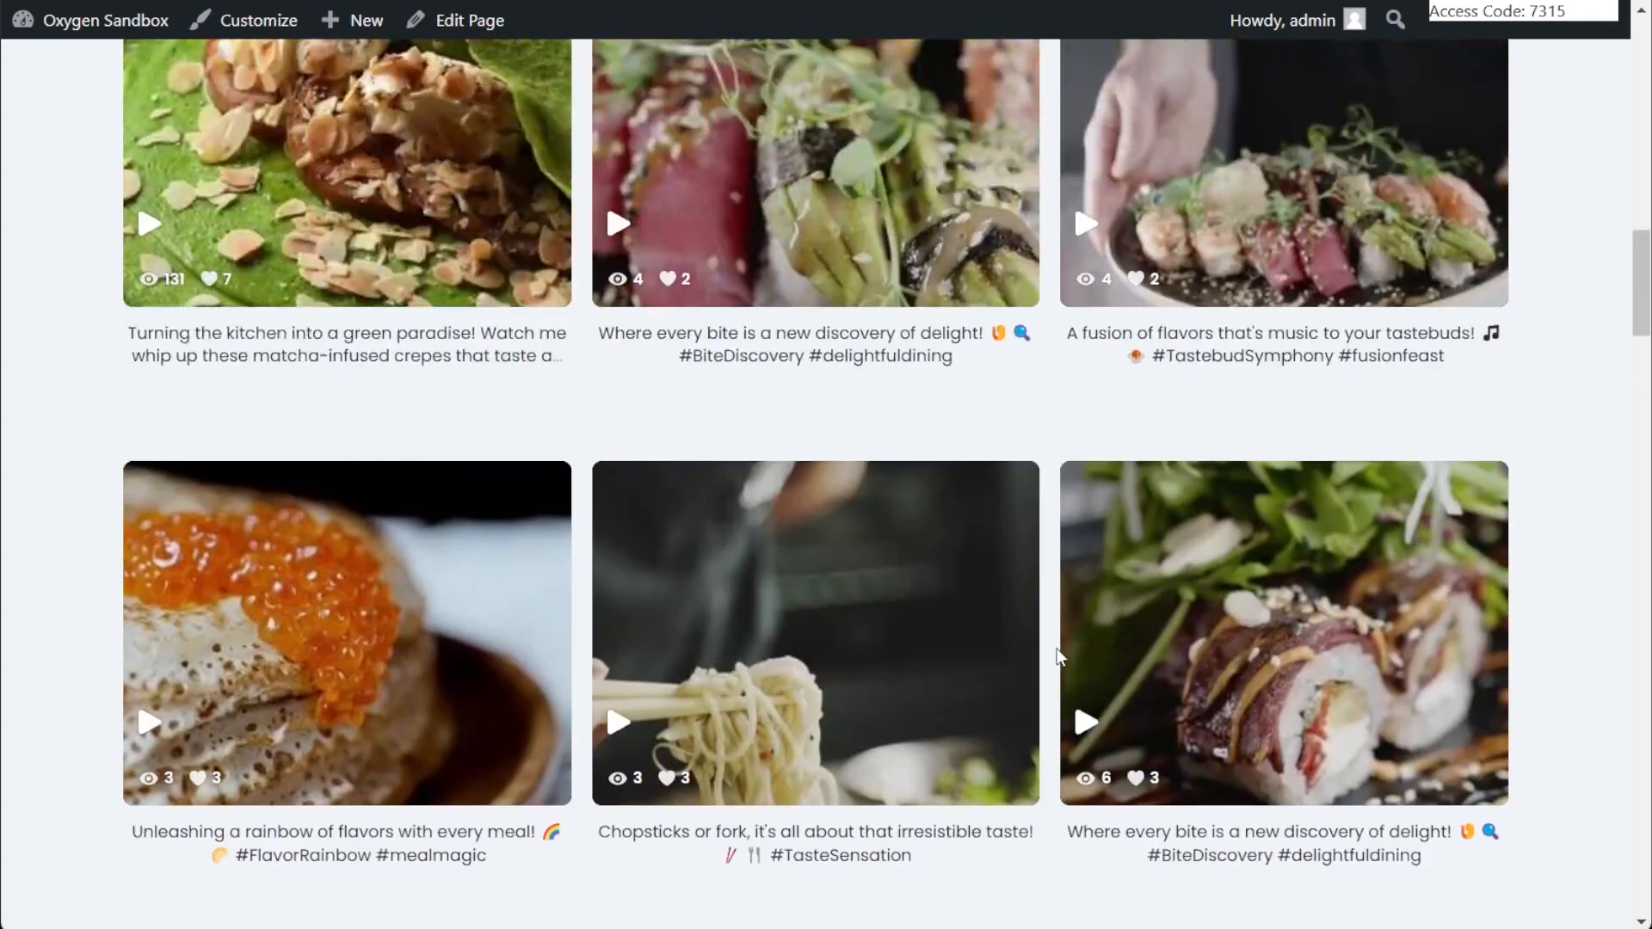
scroll(1060, 658, "up", 6)
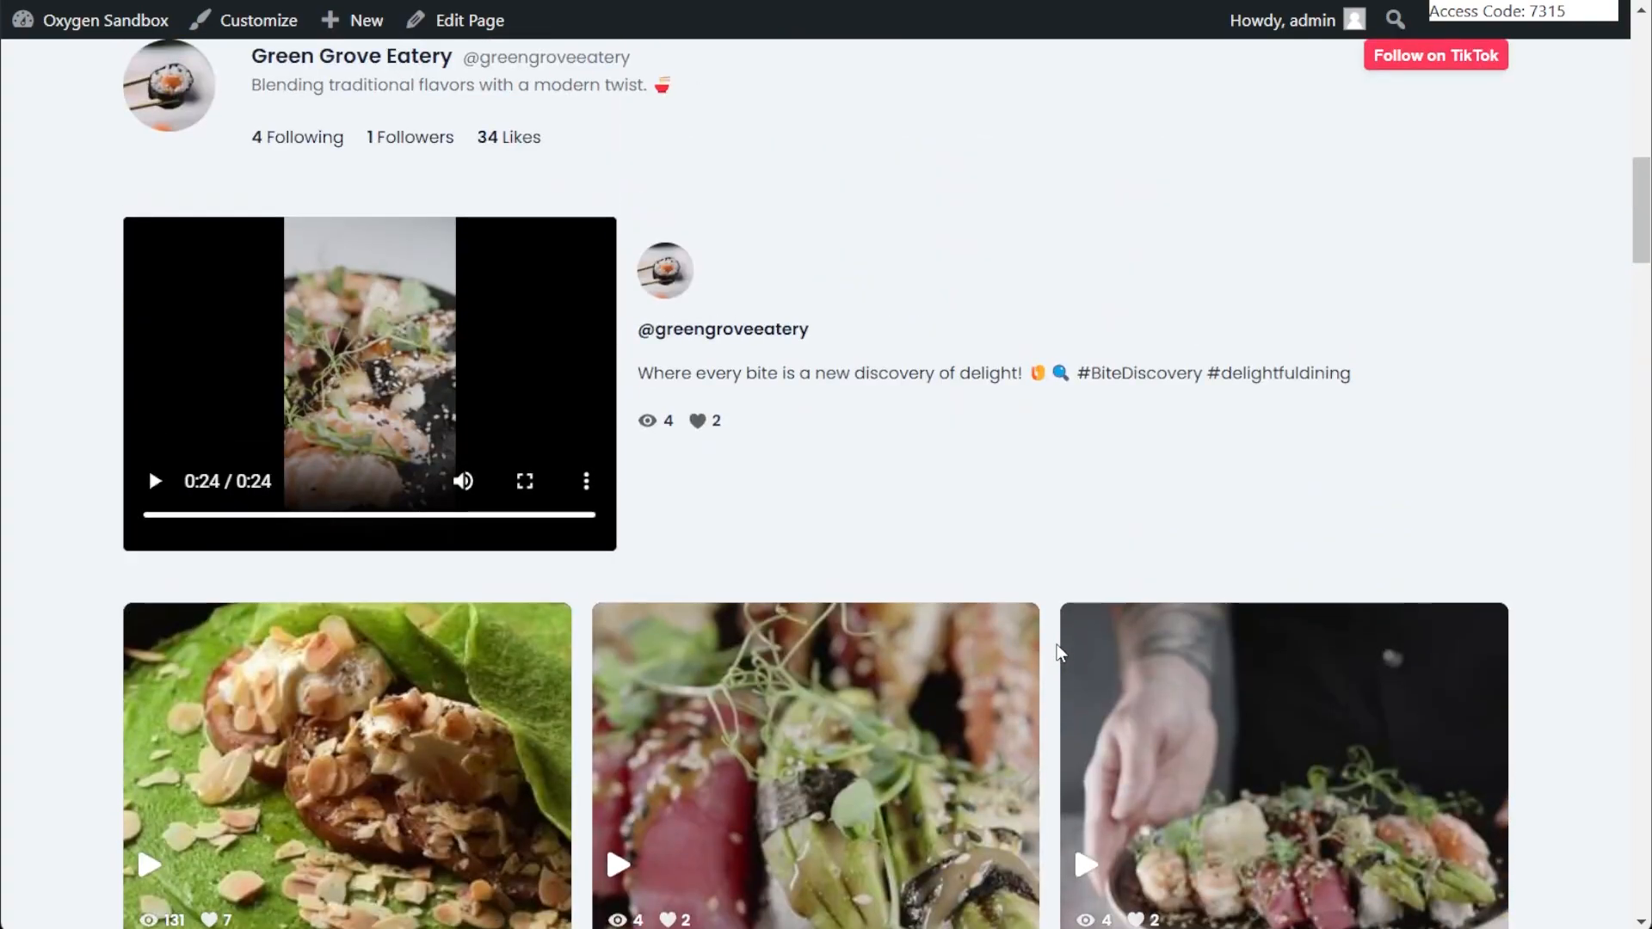
scroll(1059, 652, "up", 2)
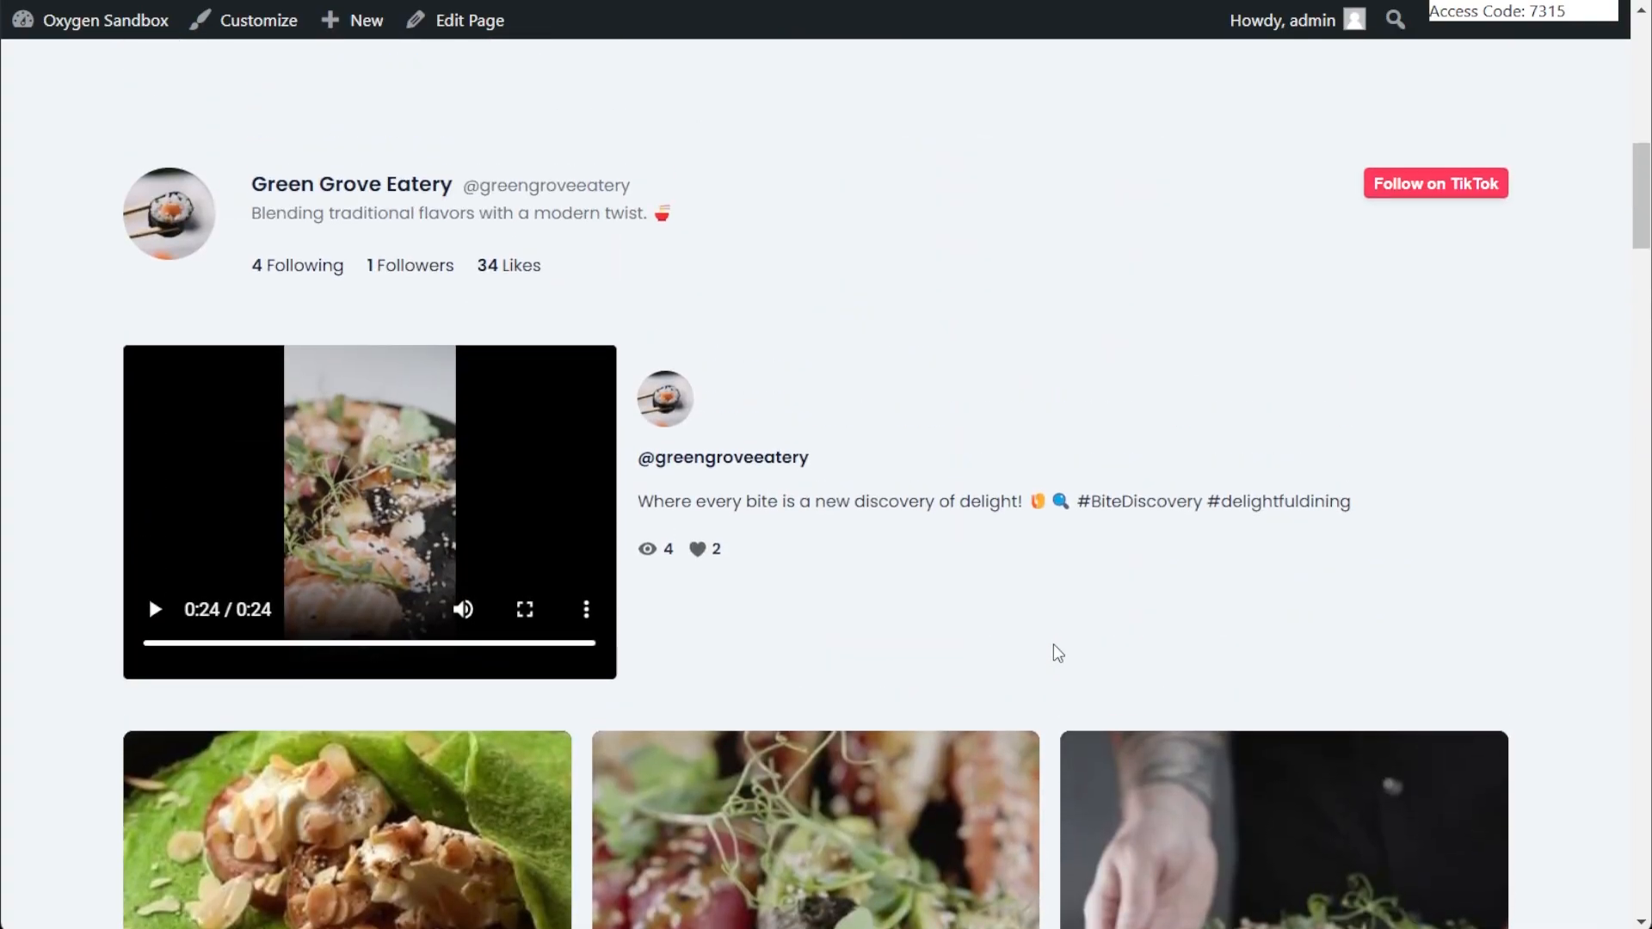